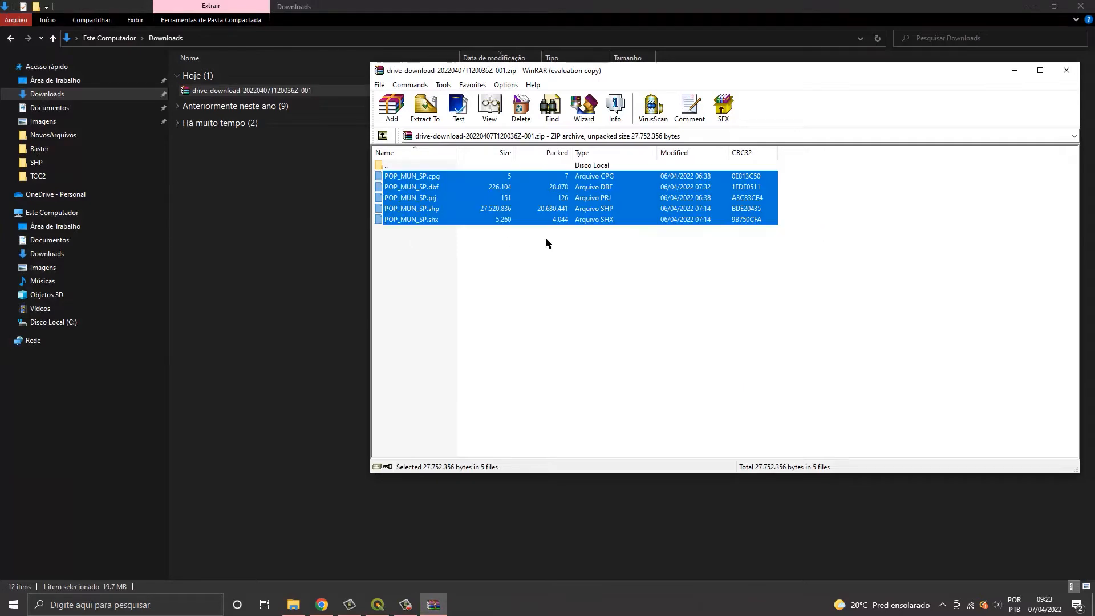
Paste the POP_MUN_SP shapefile files from the archive into C:\SIG Geotecnologias\SHP and close the archive.
left_click(36, 163)
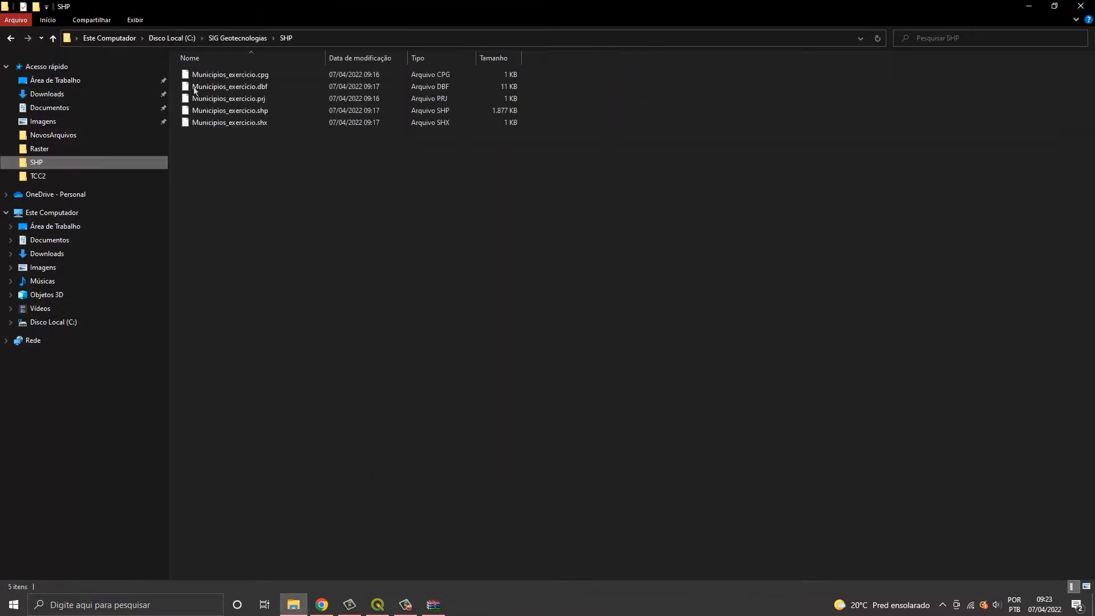
left_click(172, 38)
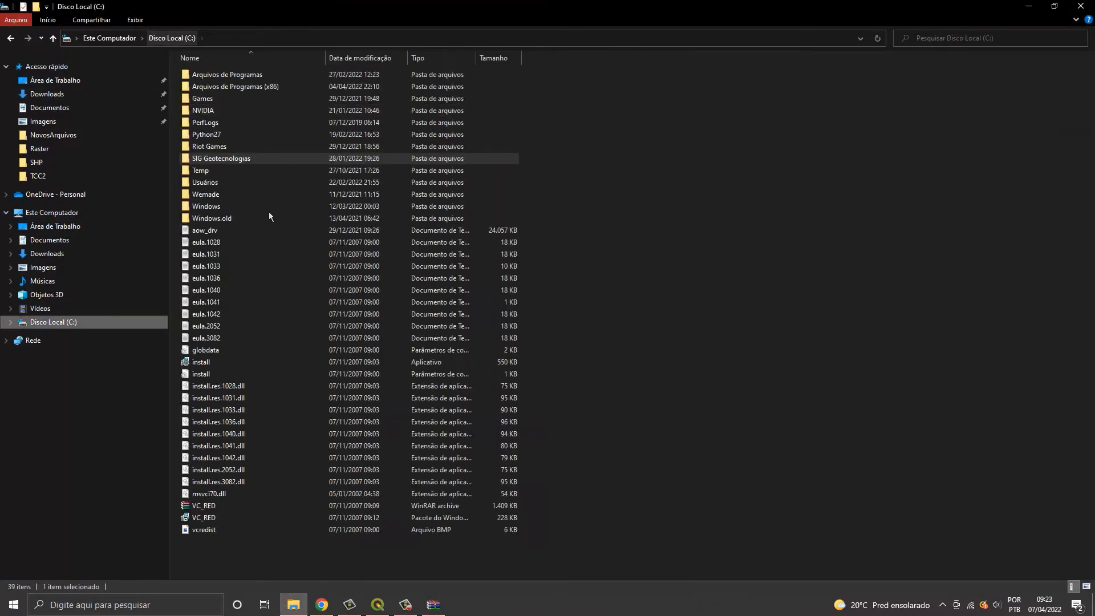
double_click(214, 159)
double_click(201, 158)
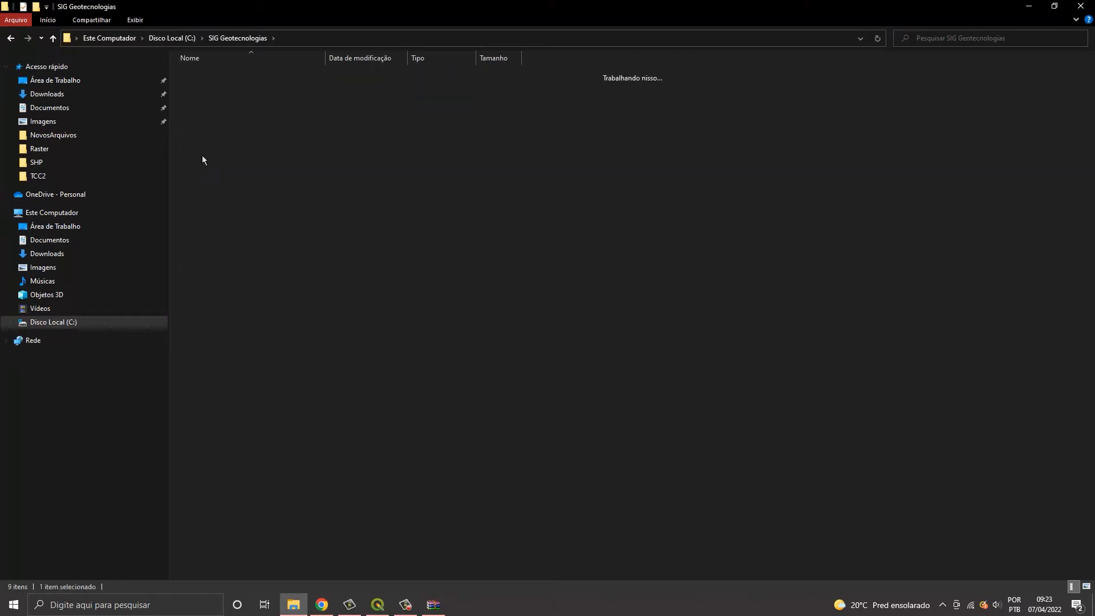
key("ctrl+v")
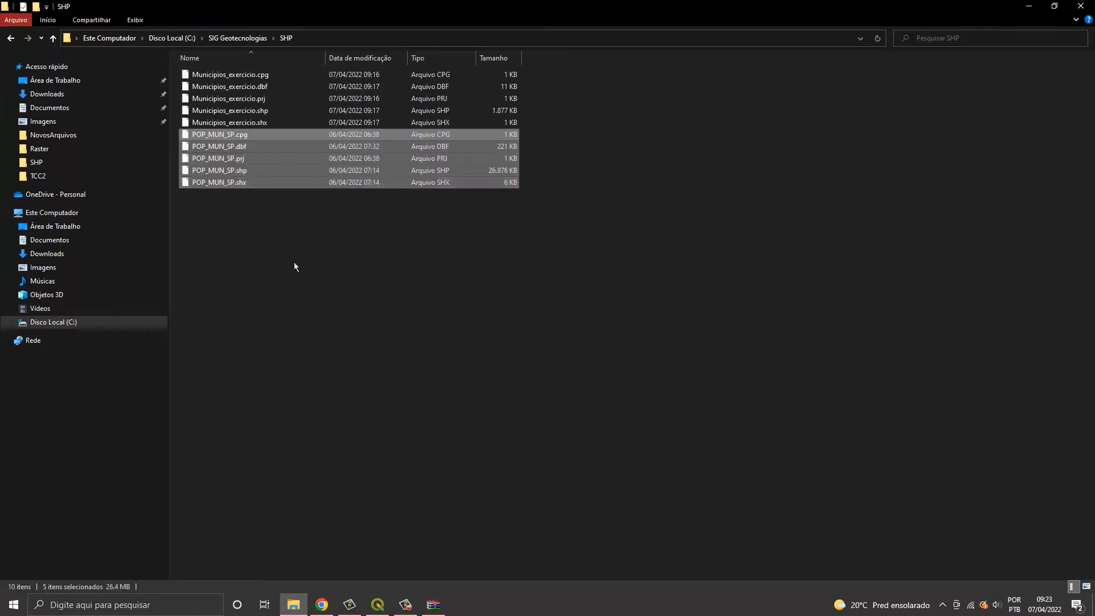
left_click_drag(282, 240, 222, 143)
left_click(434, 605)
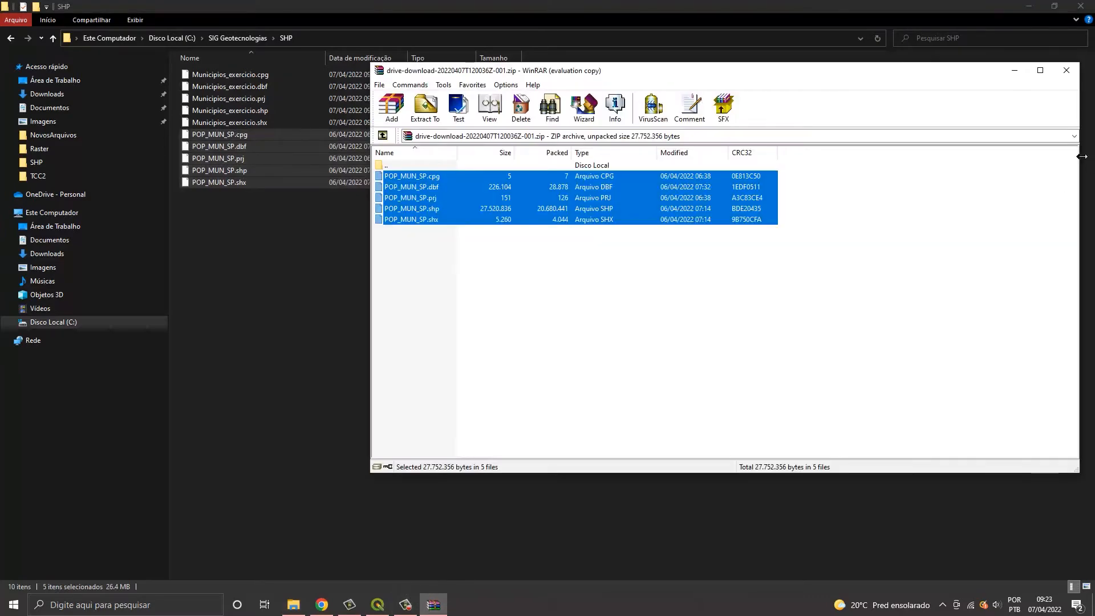
left_click(1066, 70)
Switch to QGIS and add POP_MUN_SP.shp from C:\SIG Geotecnologias\SHP to the empty project.
left_click(378, 604)
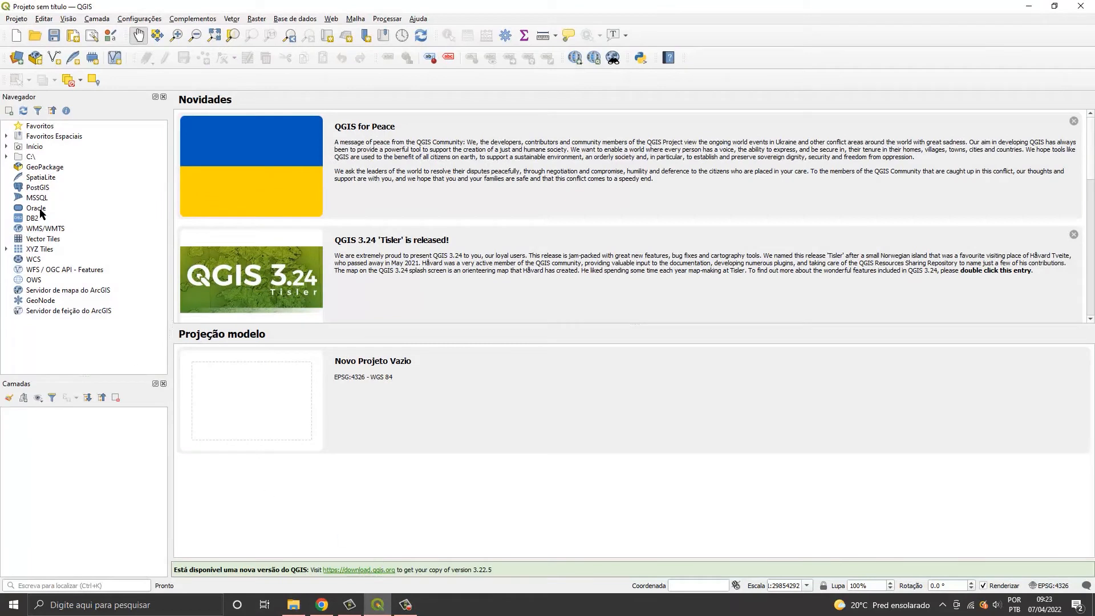
left_click(6, 157)
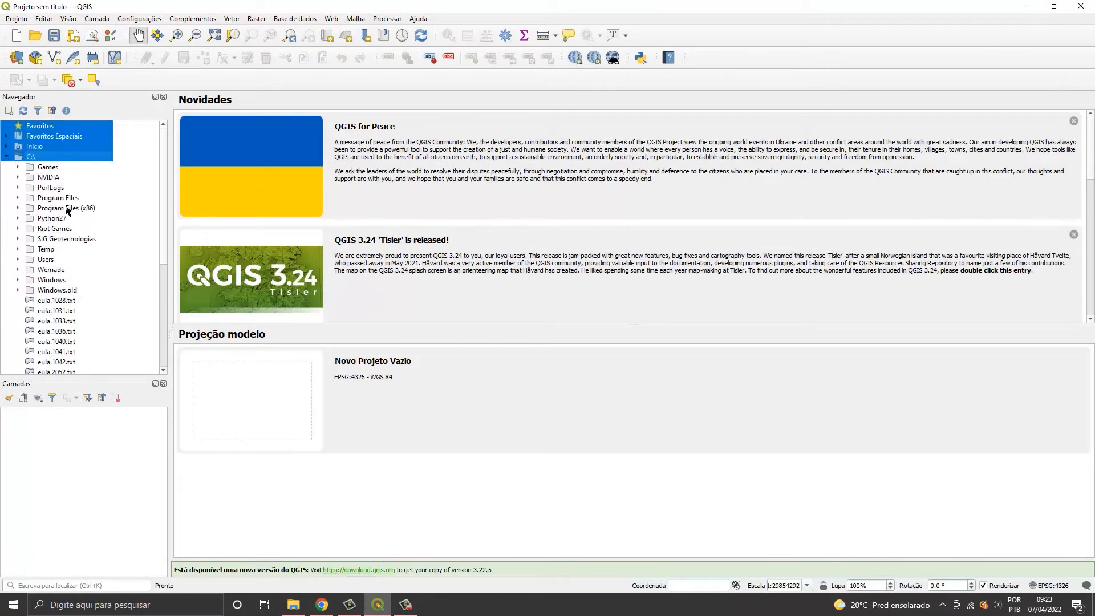
left_click(20, 240)
scroll(34, 268, "down", 1)
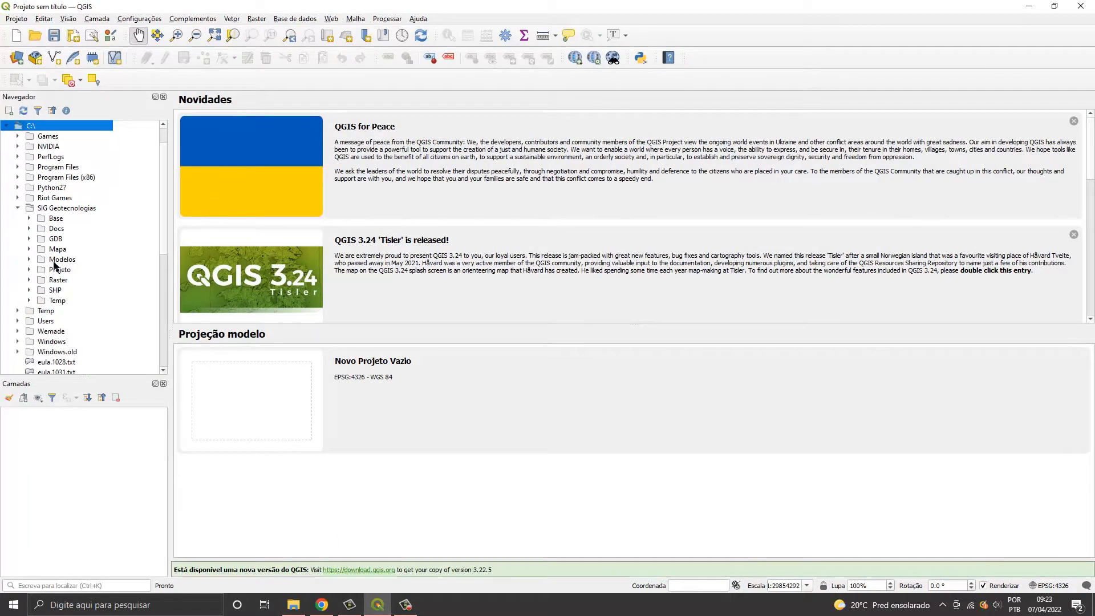
left_click(29, 290)
scroll(87, 289, "down", 1)
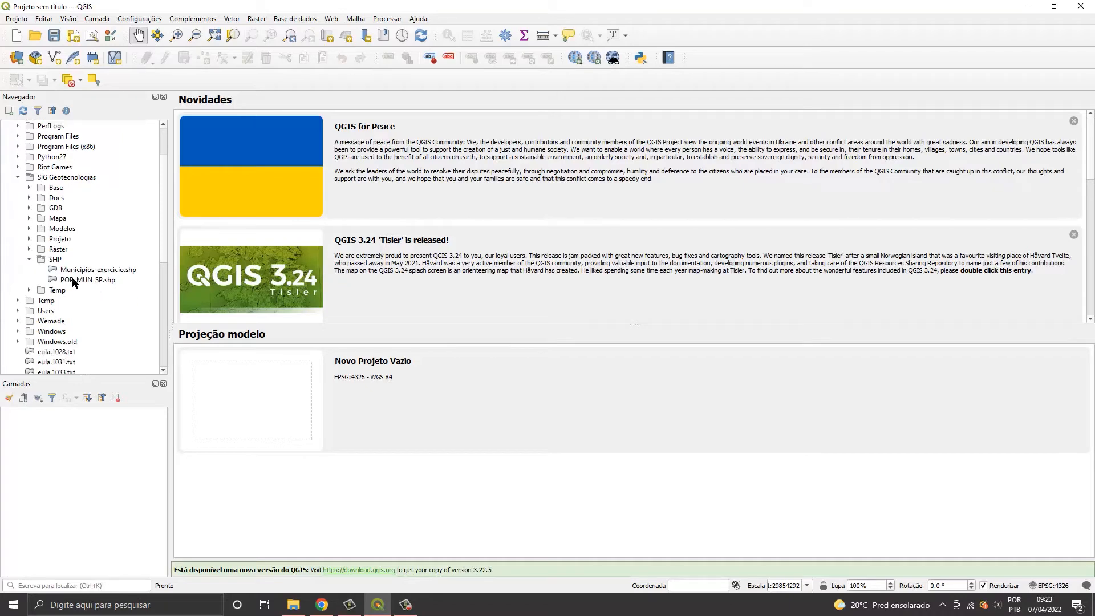
left_click_drag(73, 280, 290, 288)
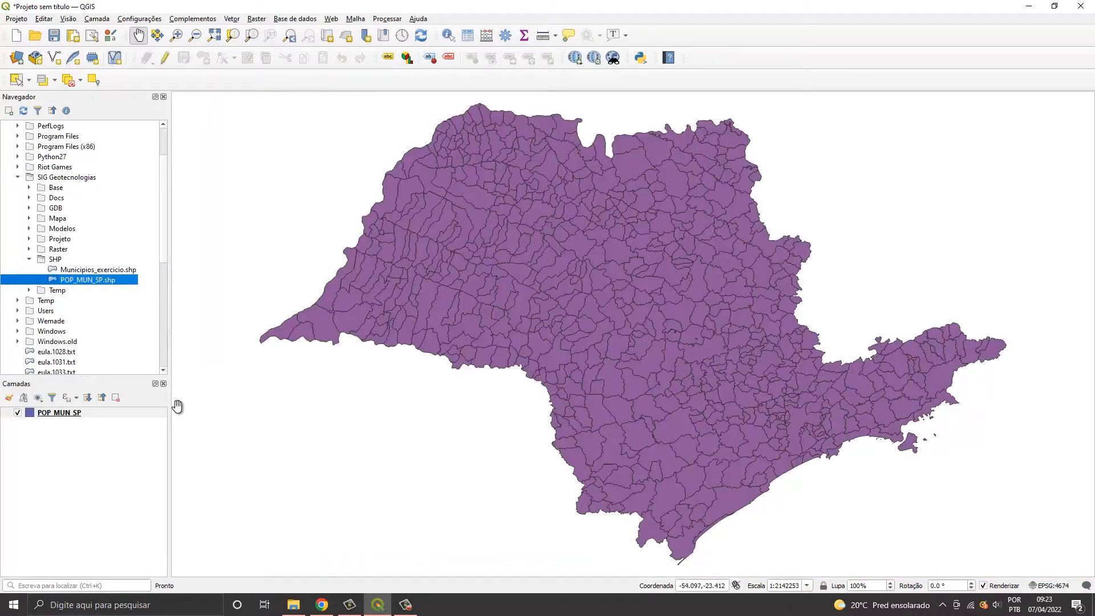
Open the POP_MUN_SP attribute table and place a resized Select by Expression dialog clear of the table's columns.
right_click(59, 413)
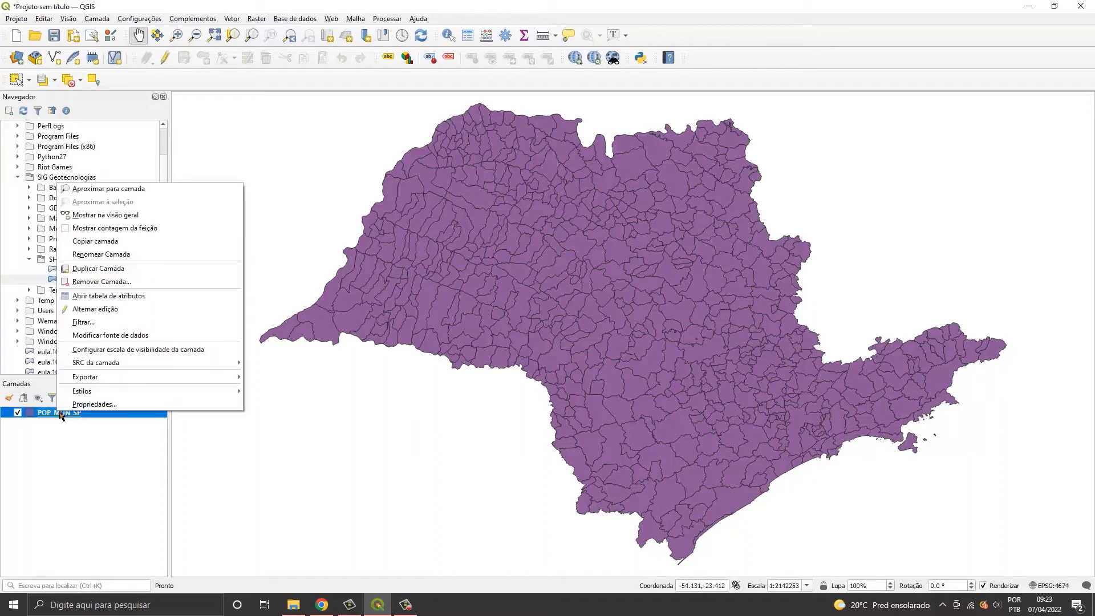
left_click(112, 296)
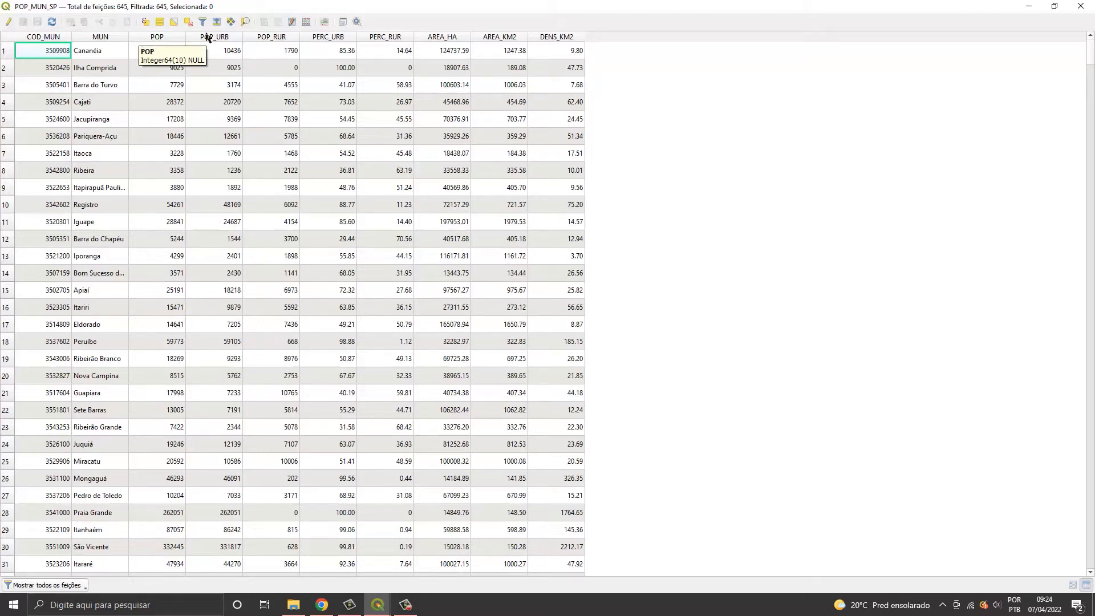
left_click(146, 24)
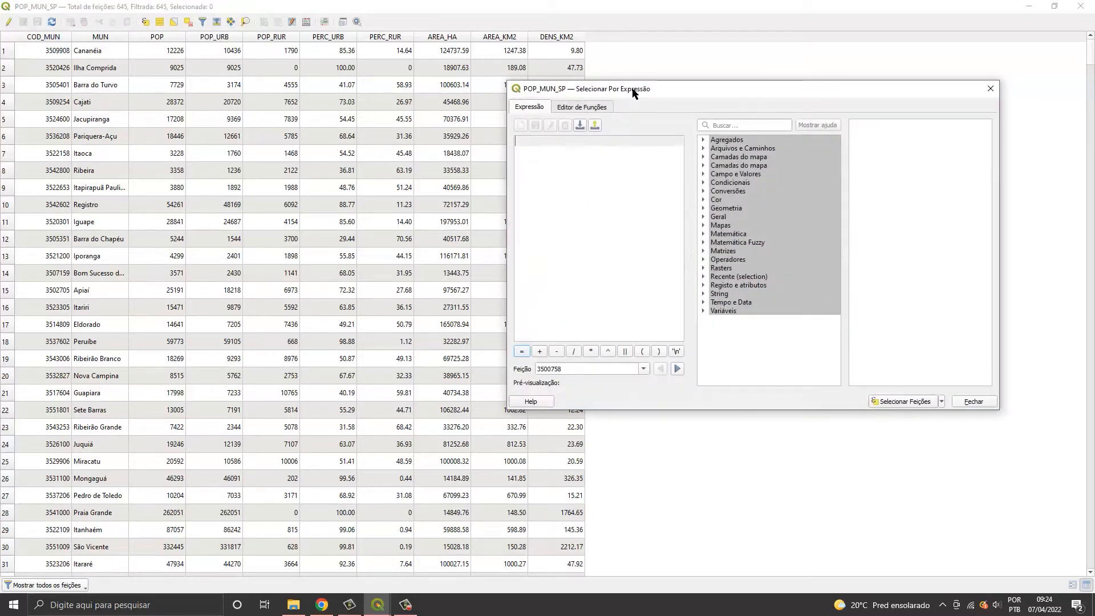
left_click_drag(631, 92, 603, 68)
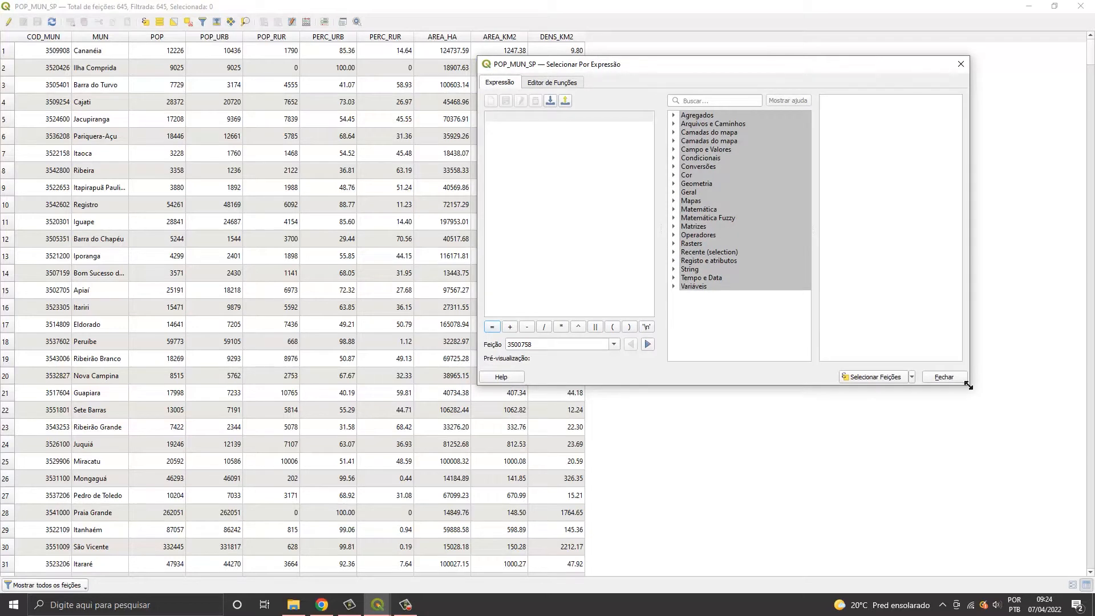
left_click_drag(970, 382, 906, 429)
left_click_drag(714, 64, 835, 67)
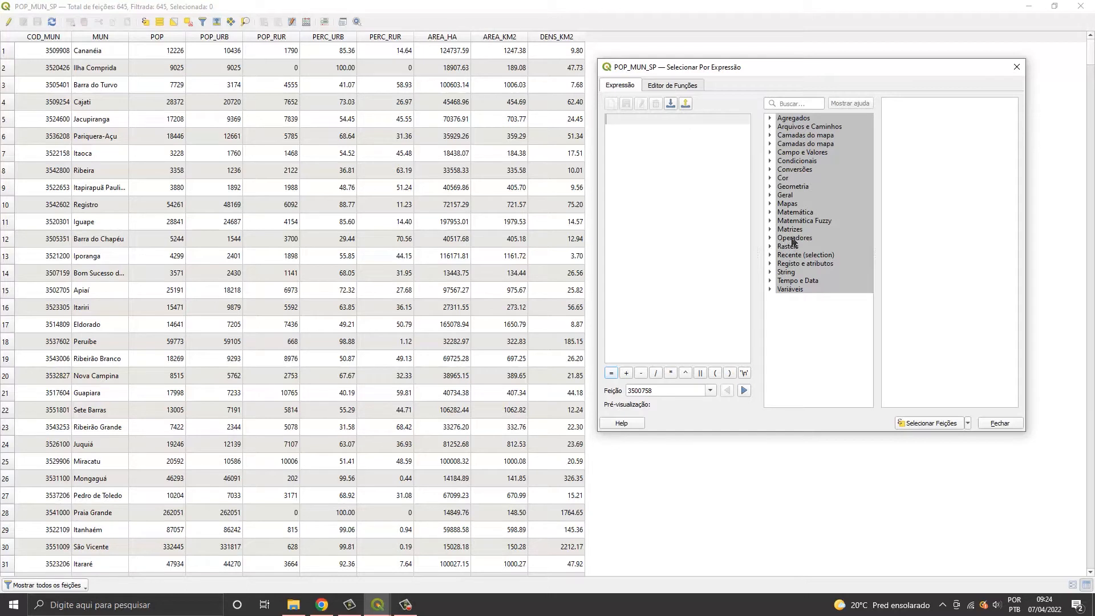
Examine the help descriptions of the expression operators, including -, [], *, /, <, >=, ILIKE, LIKE, NOT and OR, and close the dialog.
left_click(771, 238)
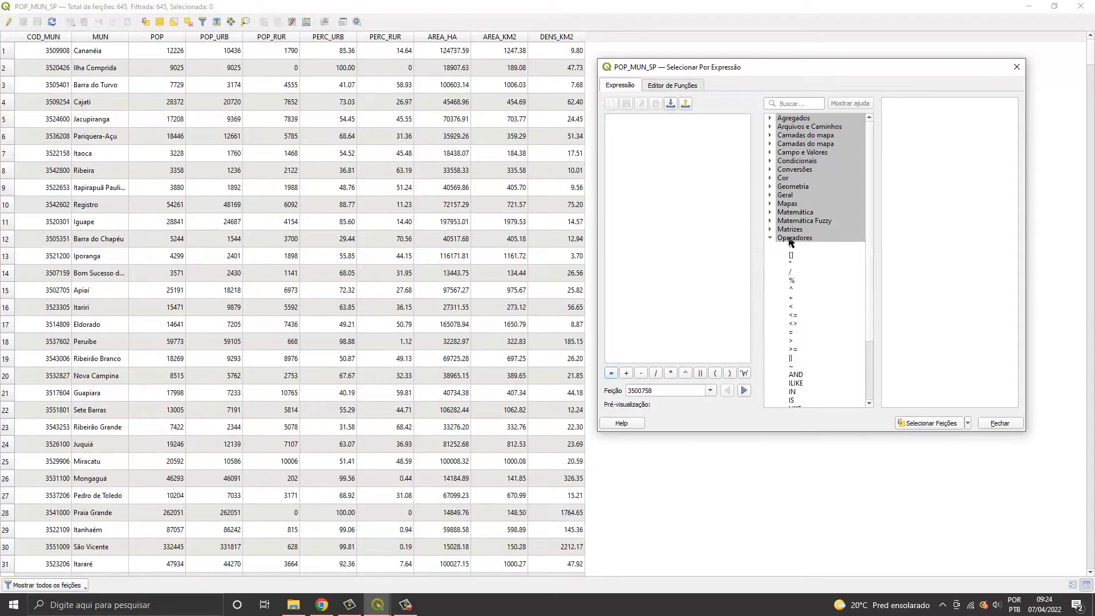
scroll(793, 245, "down", 3)
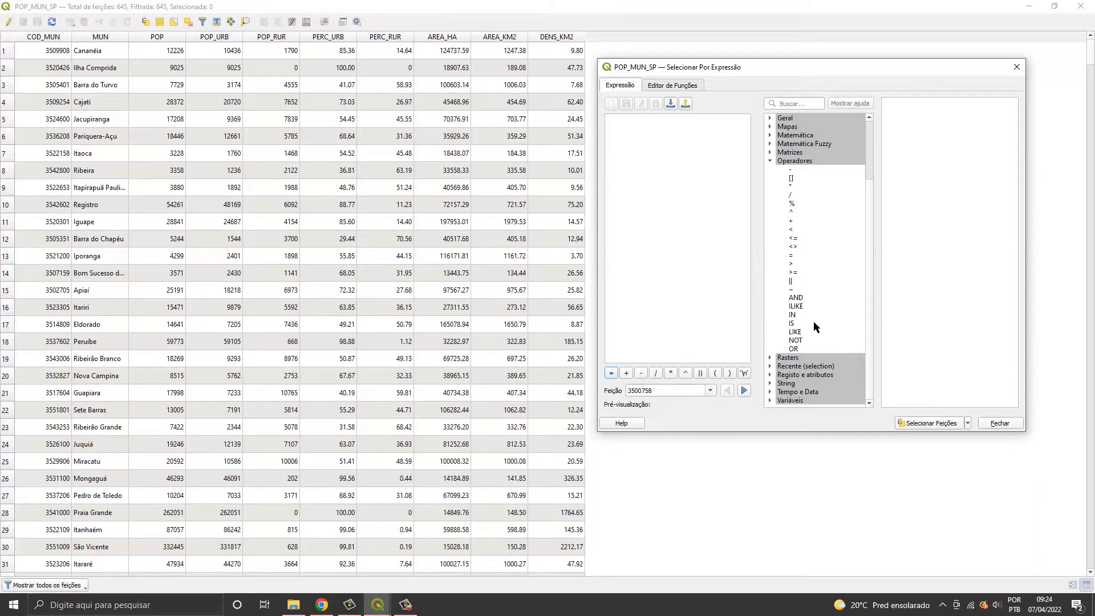
left_click(790, 172)
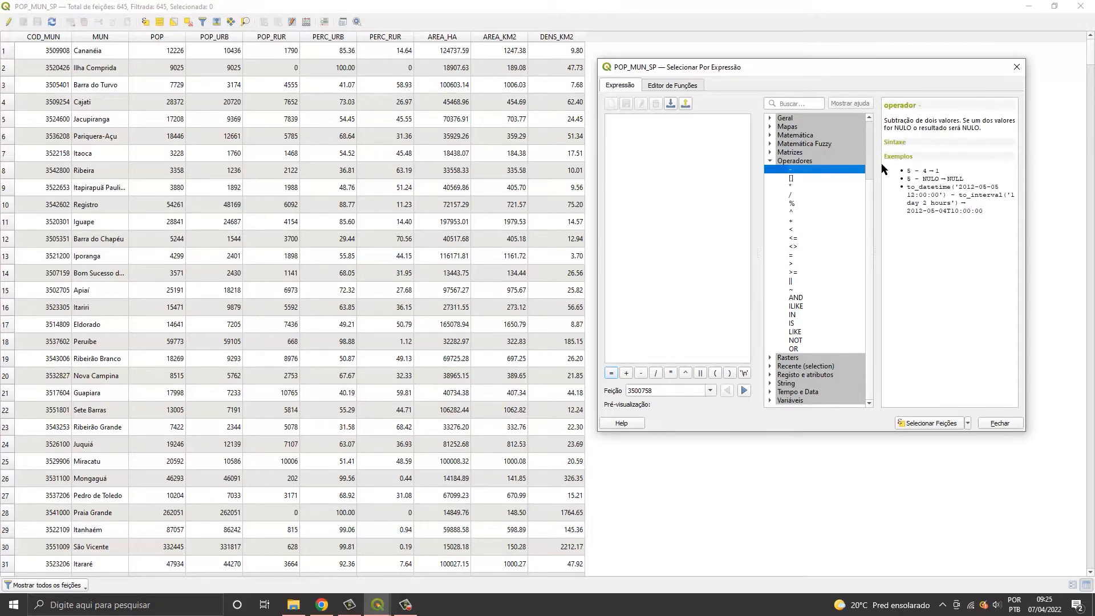
left_click(793, 179)
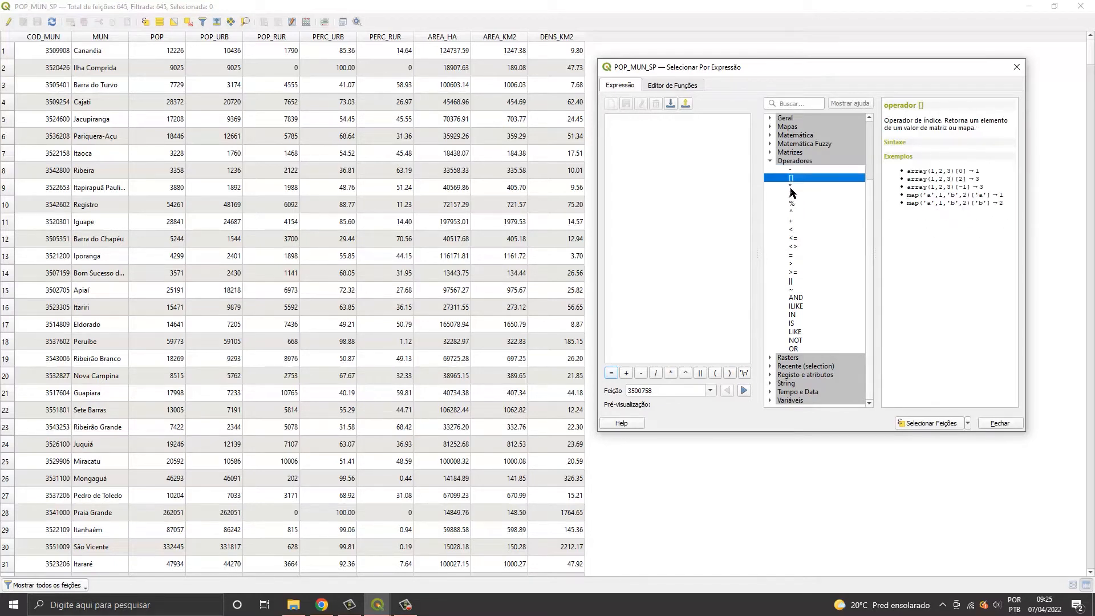
left_click(791, 187)
left_click(792, 195)
left_click(793, 229)
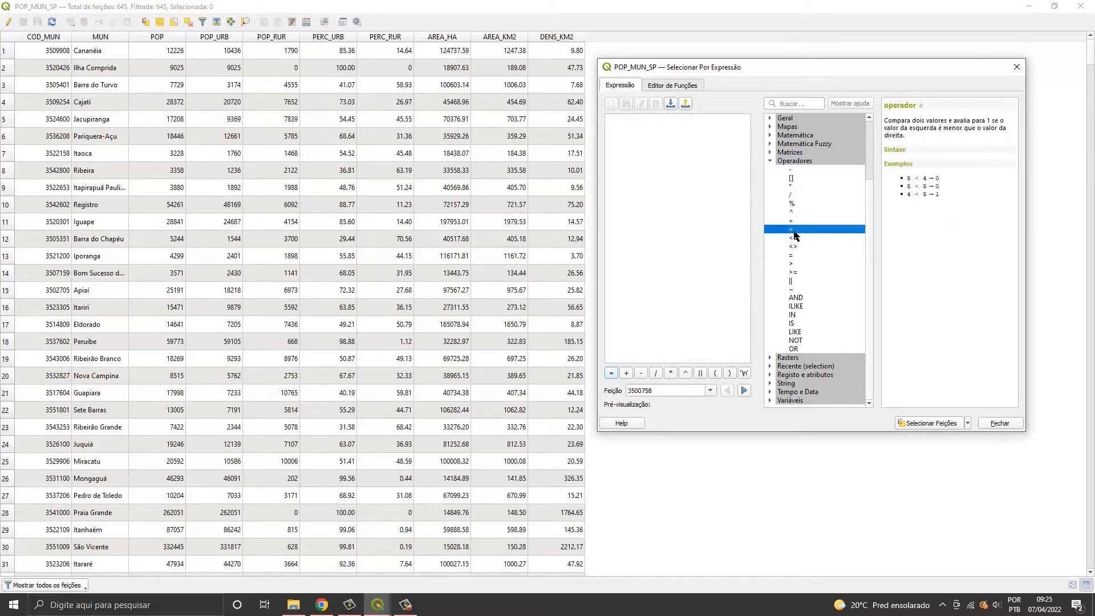
left_click(797, 272)
left_click(799, 306)
left_click(801, 332)
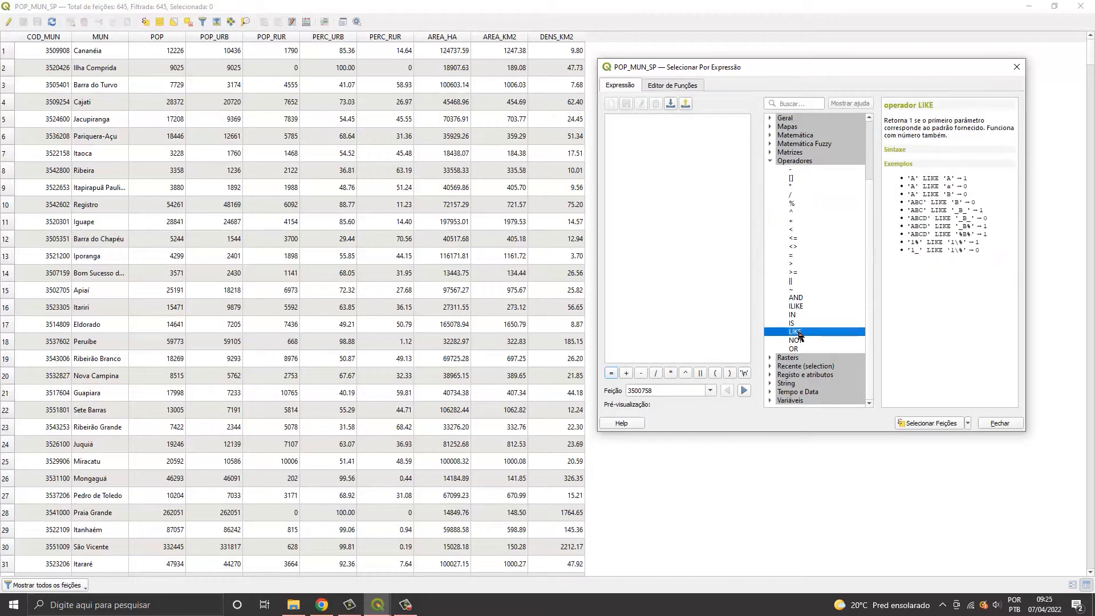
left_click(797, 341)
left_click(796, 349)
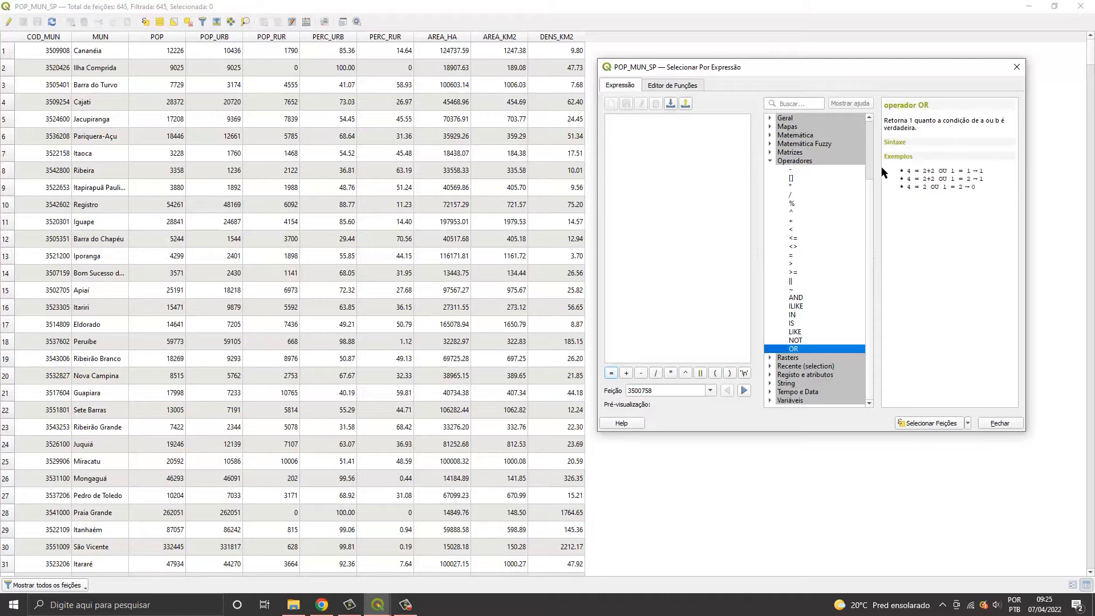
scroll(830, 181, "up", 2)
left_click(794, 221)
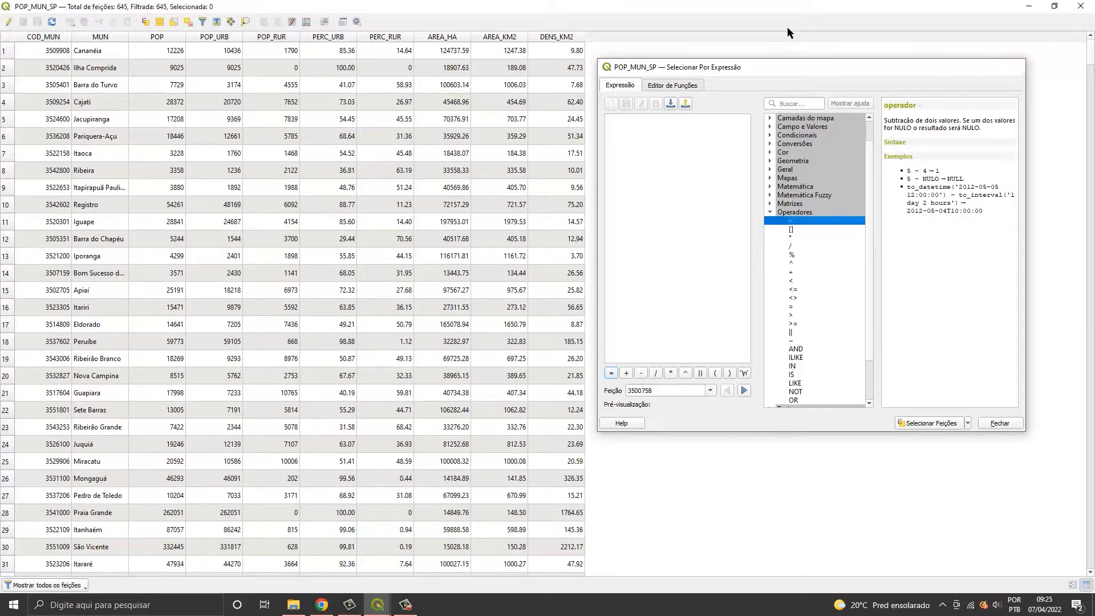
left_click(1017, 68)
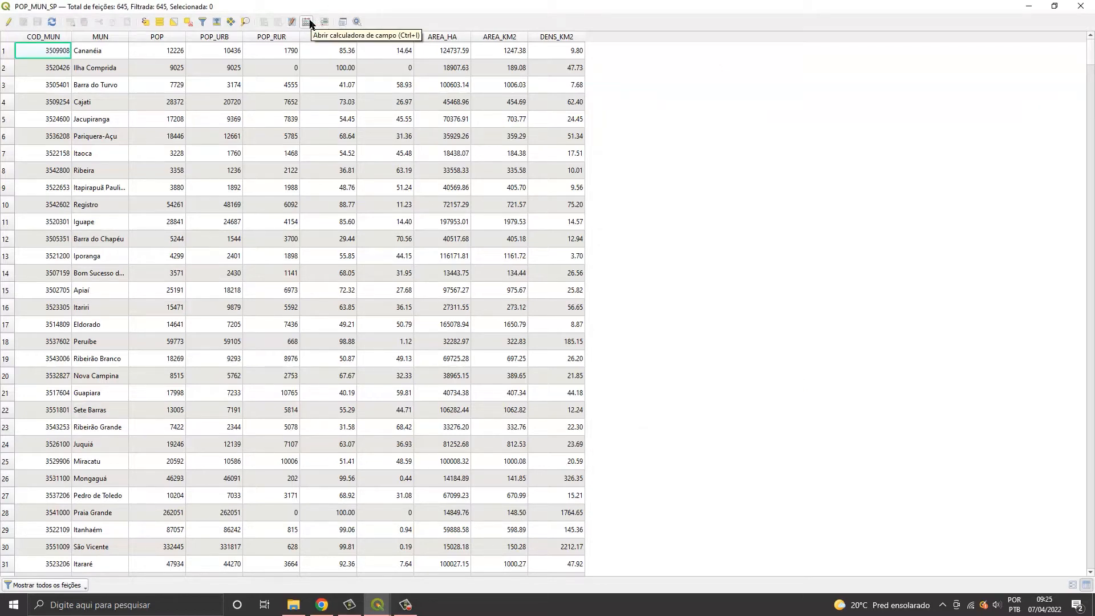
Look through the operators offered in the Field Calculator and close it.
left_click(307, 22)
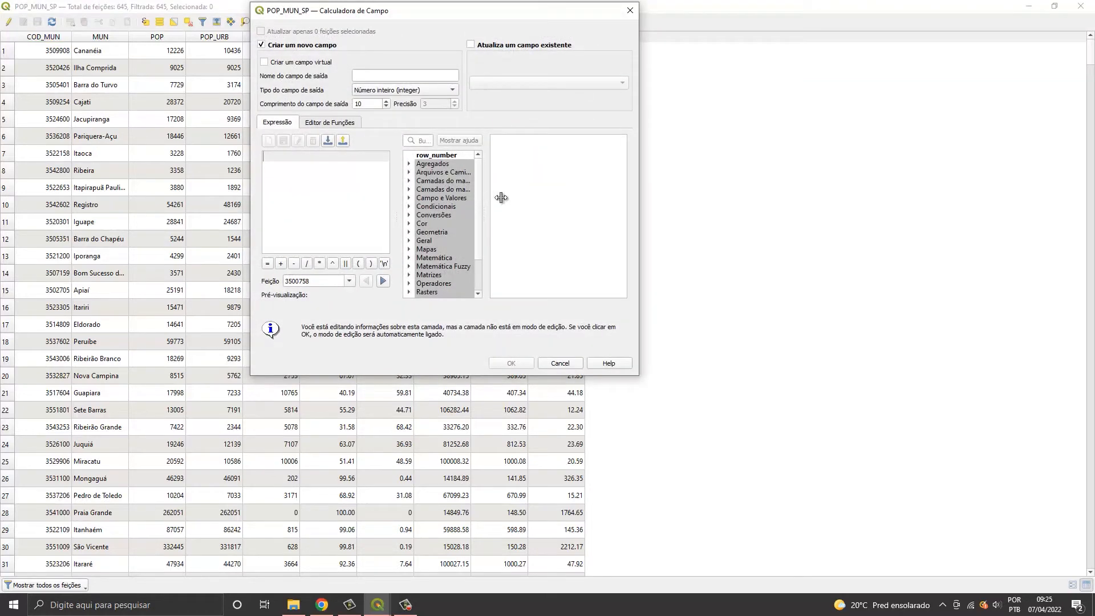
scroll(458, 229, "down", 1)
left_click(409, 257)
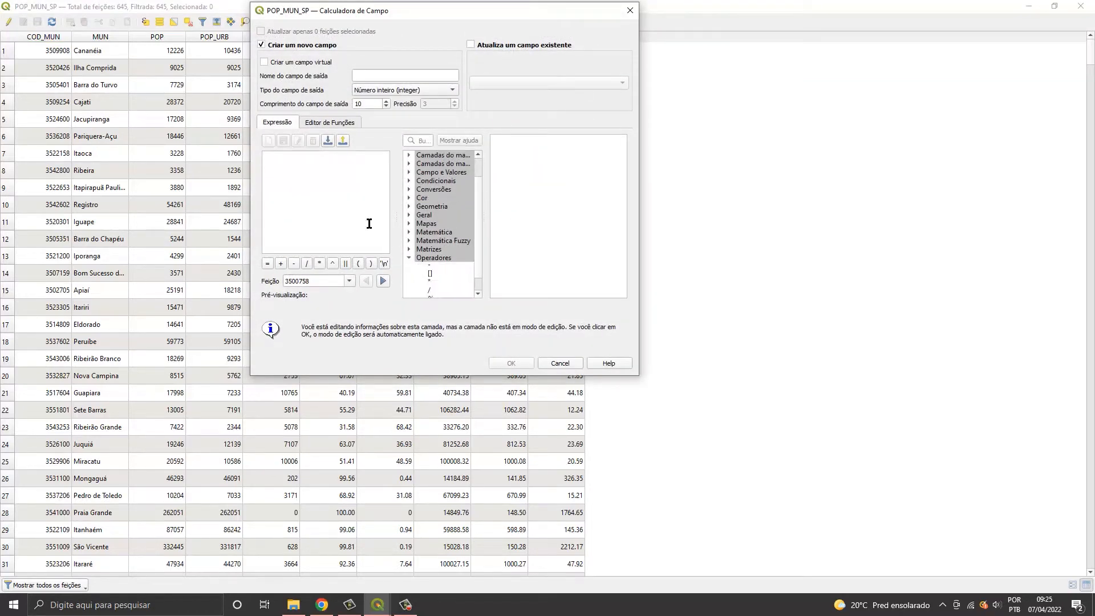
scroll(449, 217, "down", 4)
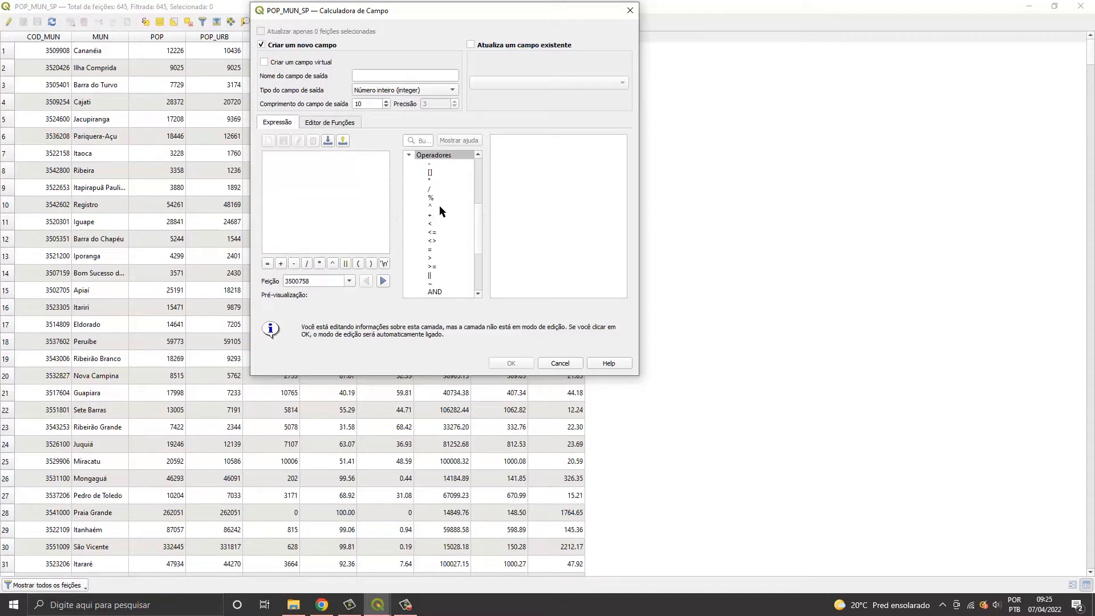
scroll(455, 255, "down", 1)
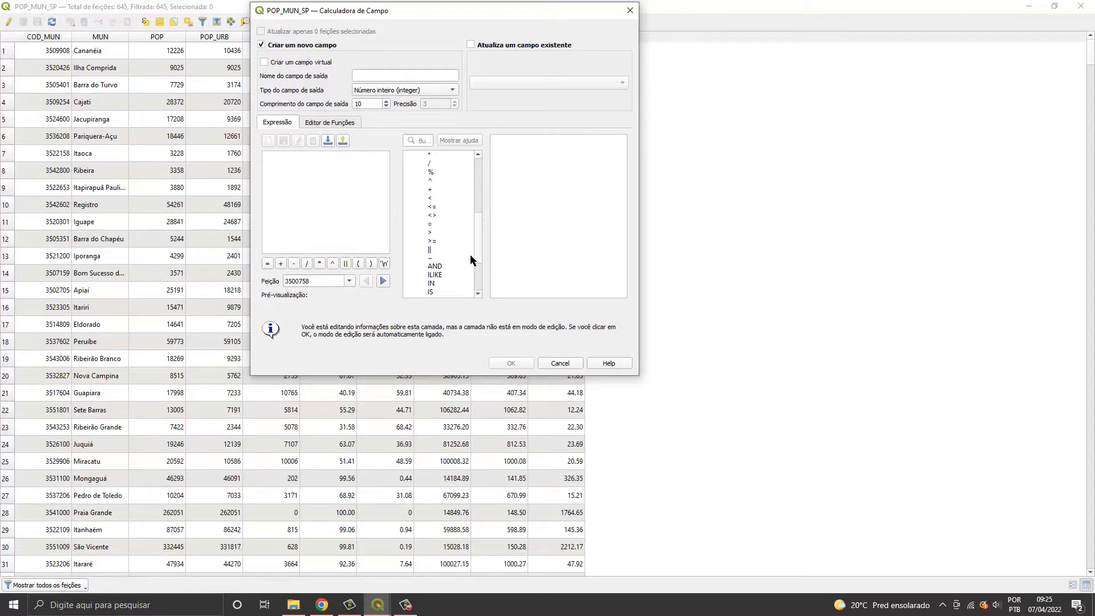
left_click(631, 11)
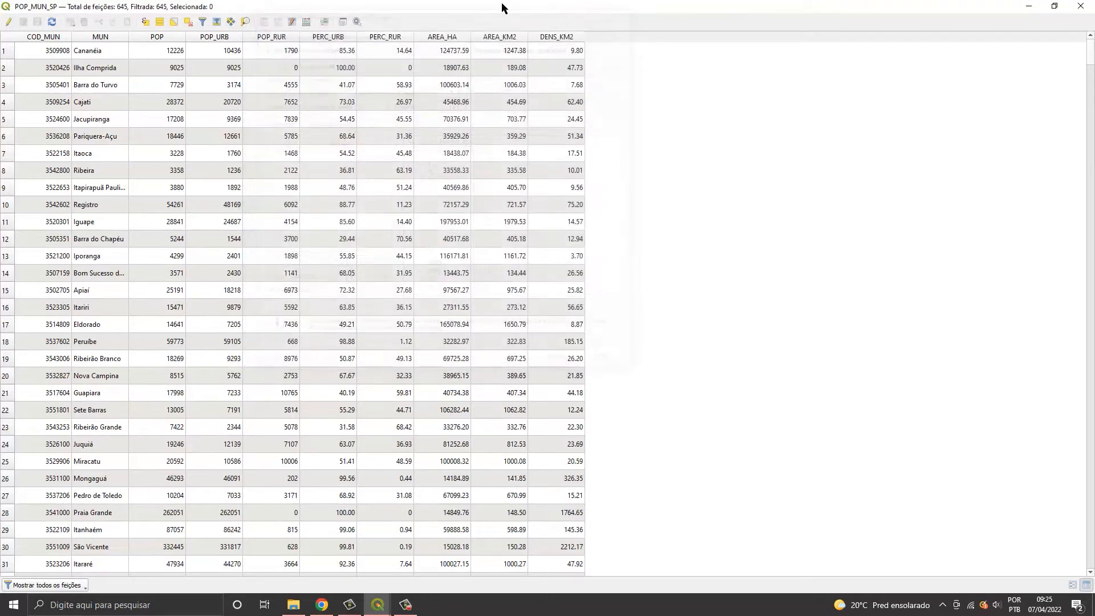
Select the municipalities whose population meets the expression "POP" >= 100000 in the POP_MUN_SP layer.
left_click(146, 21)
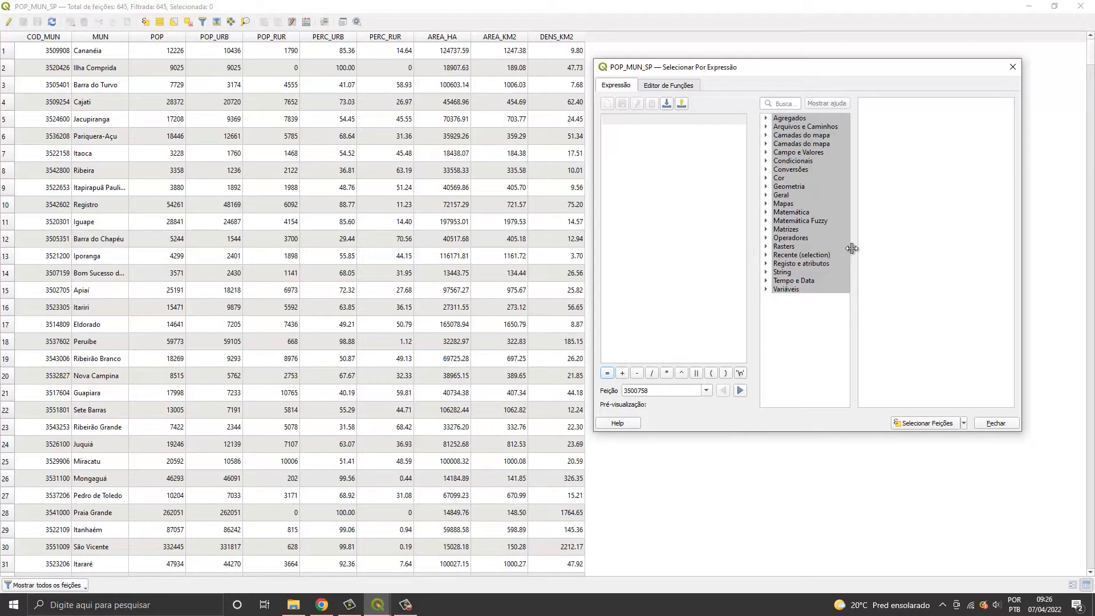
left_click(765, 152)
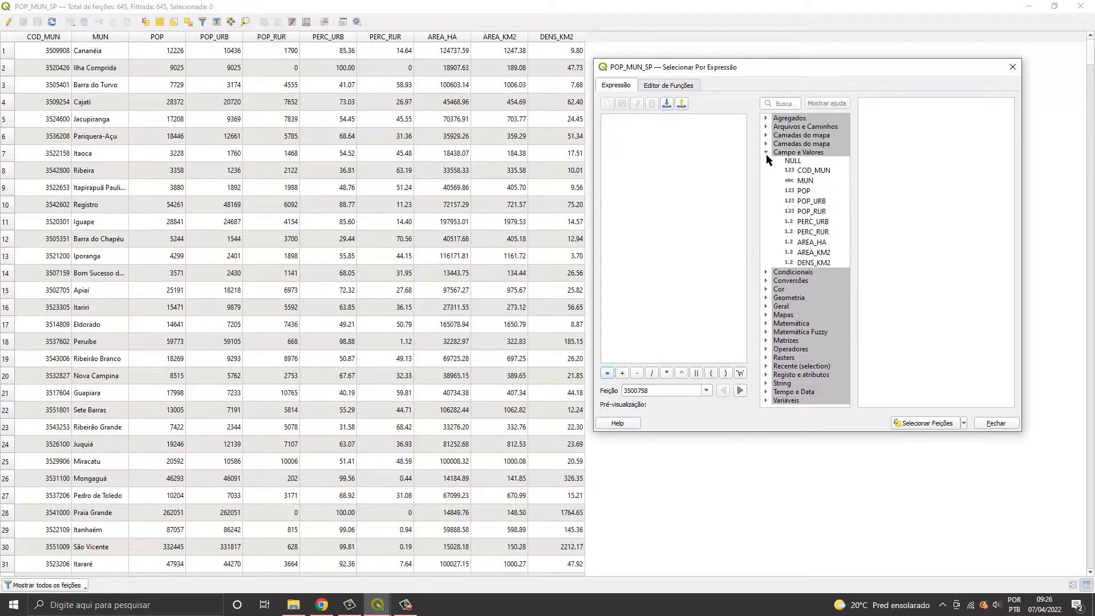
left_click(805, 191)
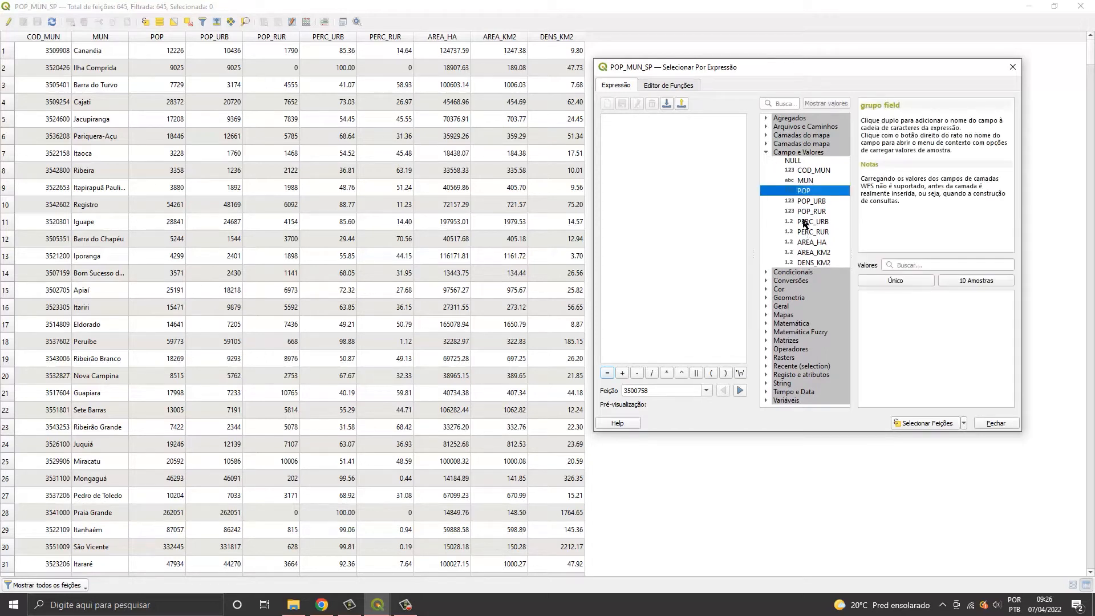
double_click(805, 193)
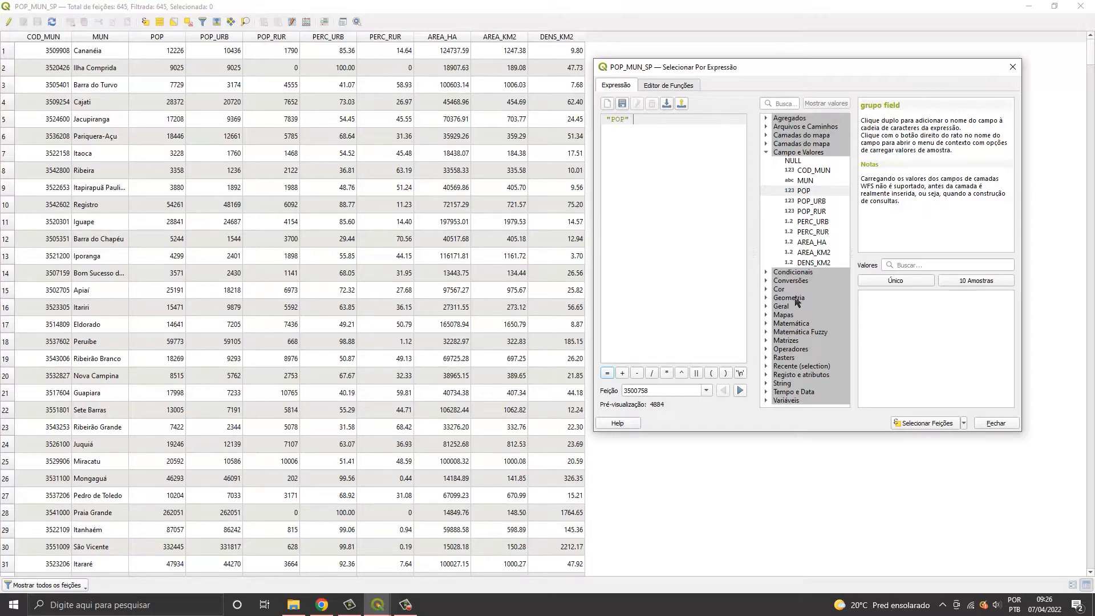
left_click(768, 349)
scroll(787, 346, "down", 4)
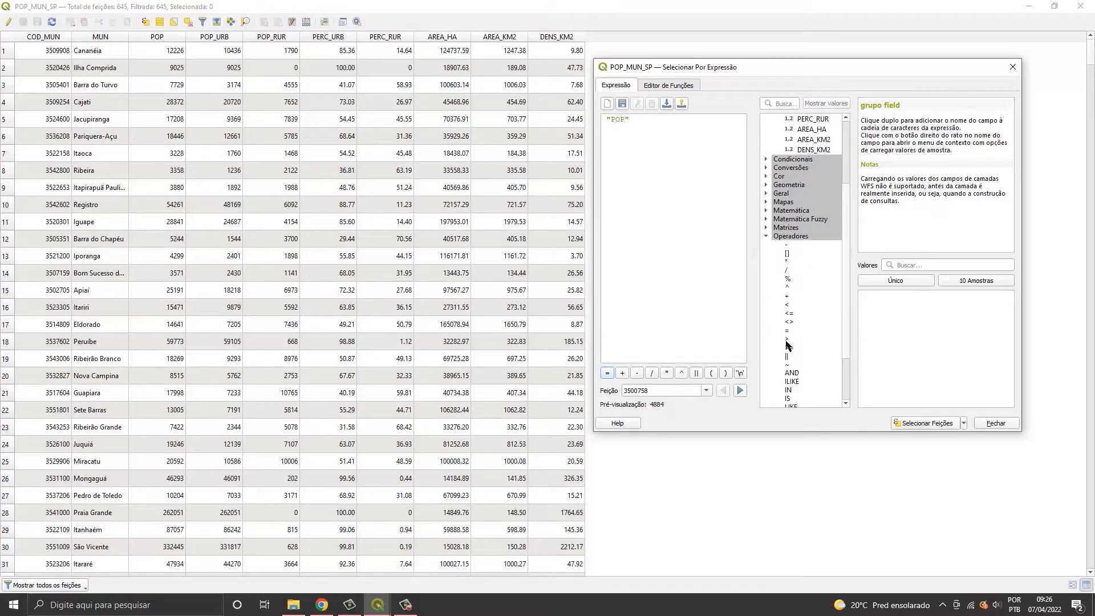
double_click(793, 348)
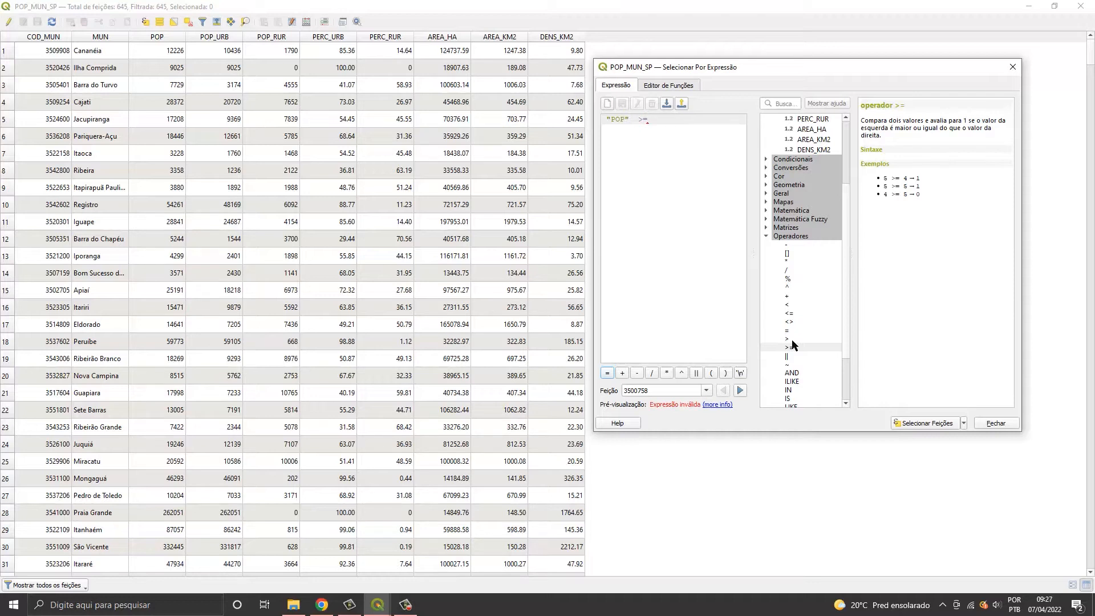
type("100000")
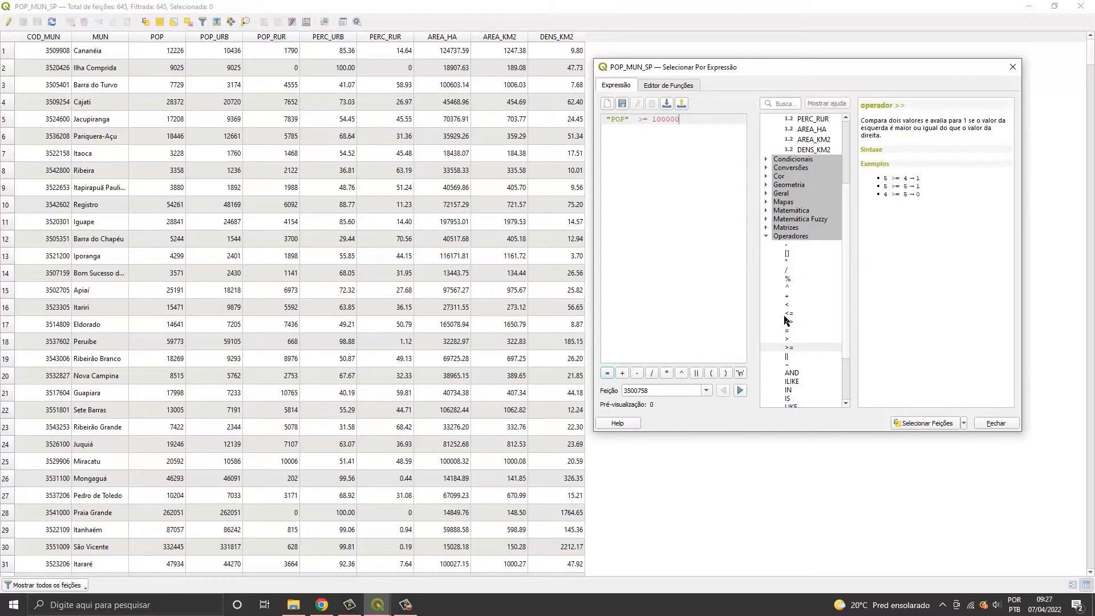
left_click(916, 430)
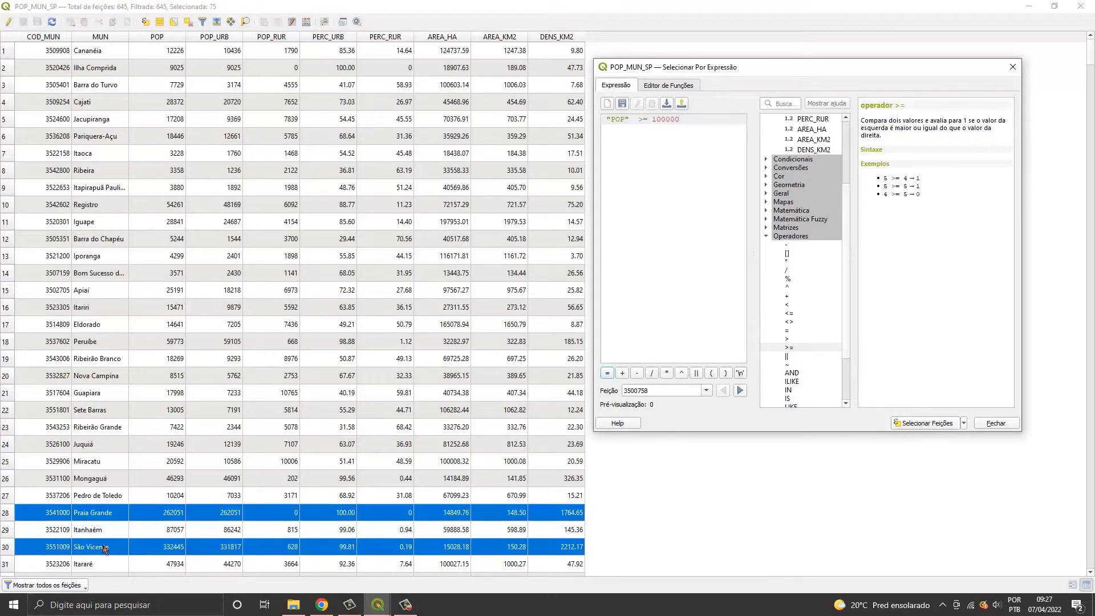
Filter the attribute table to show only the selected features and look through the list.
left_click(68, 586)
left_click(68, 588)
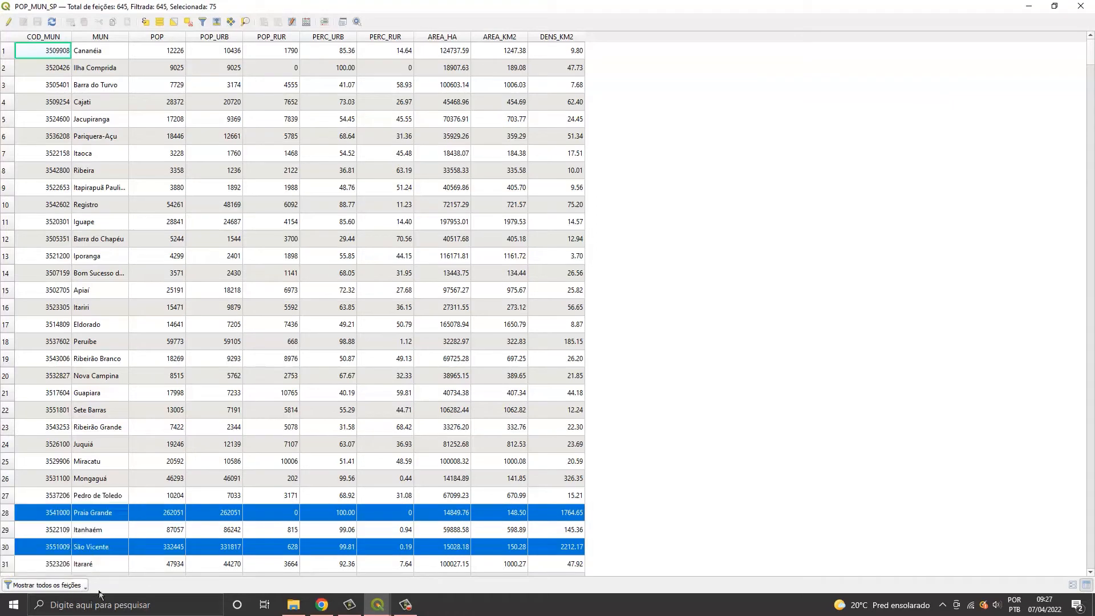
left_click(71, 587)
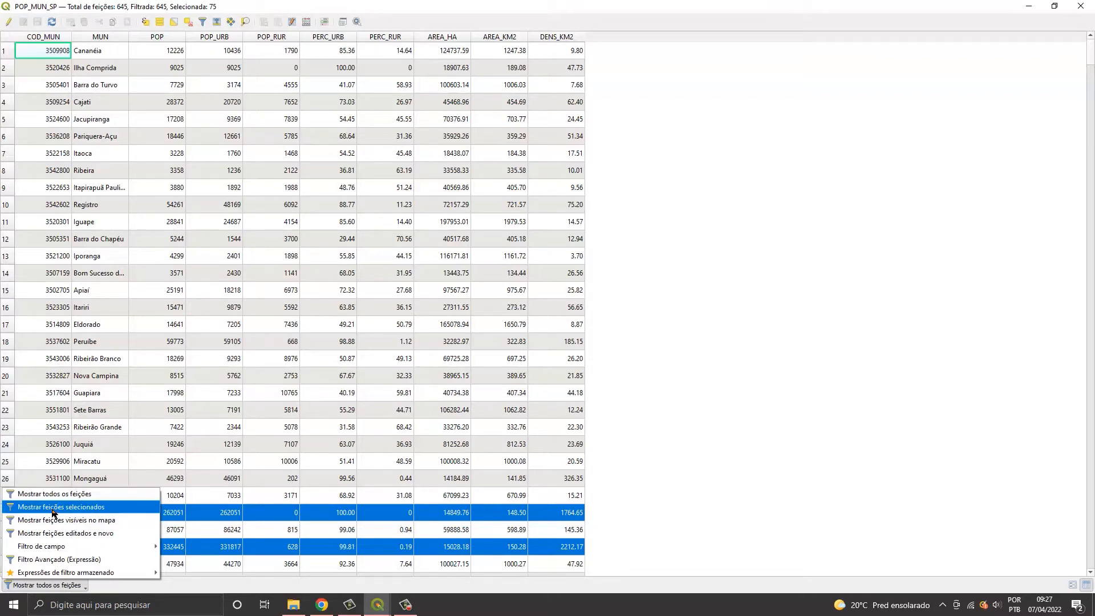
left_click(53, 509)
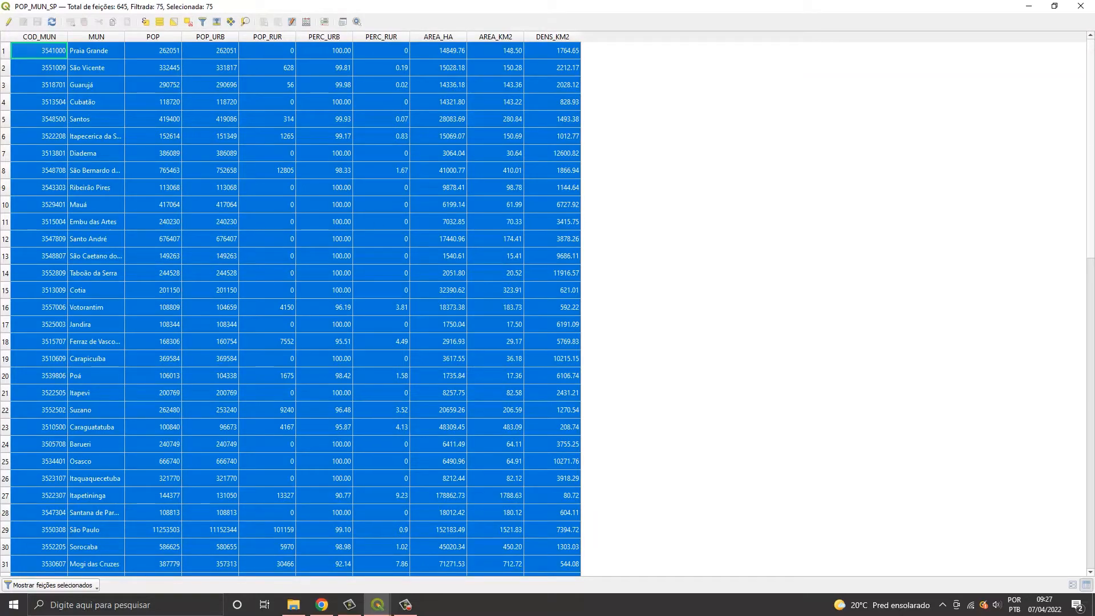
left_click_drag(1094, 154, 1069, 34)
Minimize the attribute table and clear the expression dialog off the map to view the selected municipalities.
left_click(1028, 6)
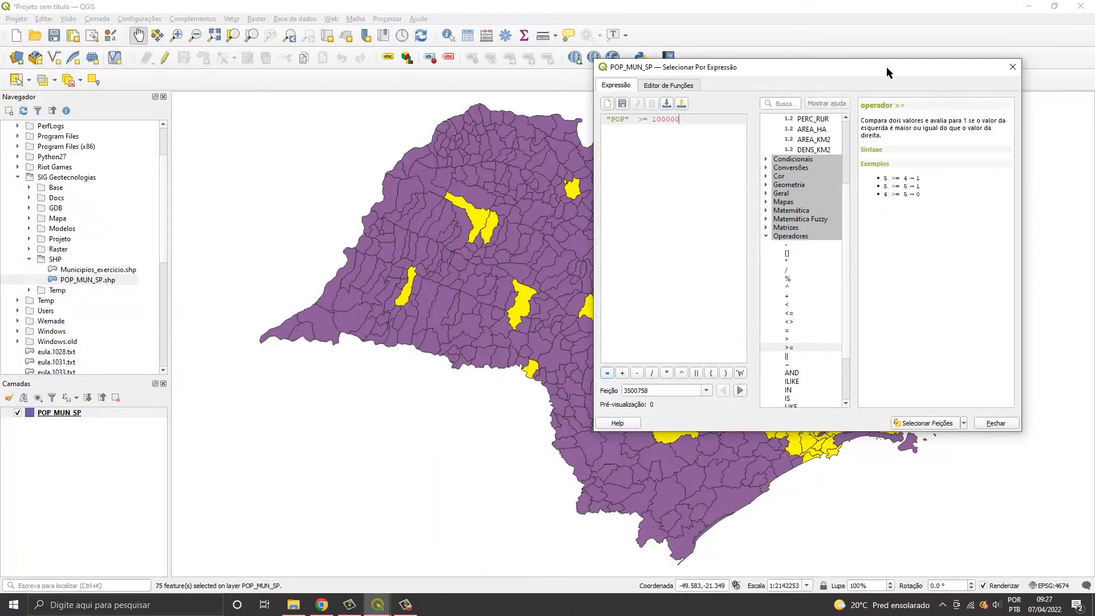
left_click_drag(886, 67, 958, 243)
left_click(959, 8)
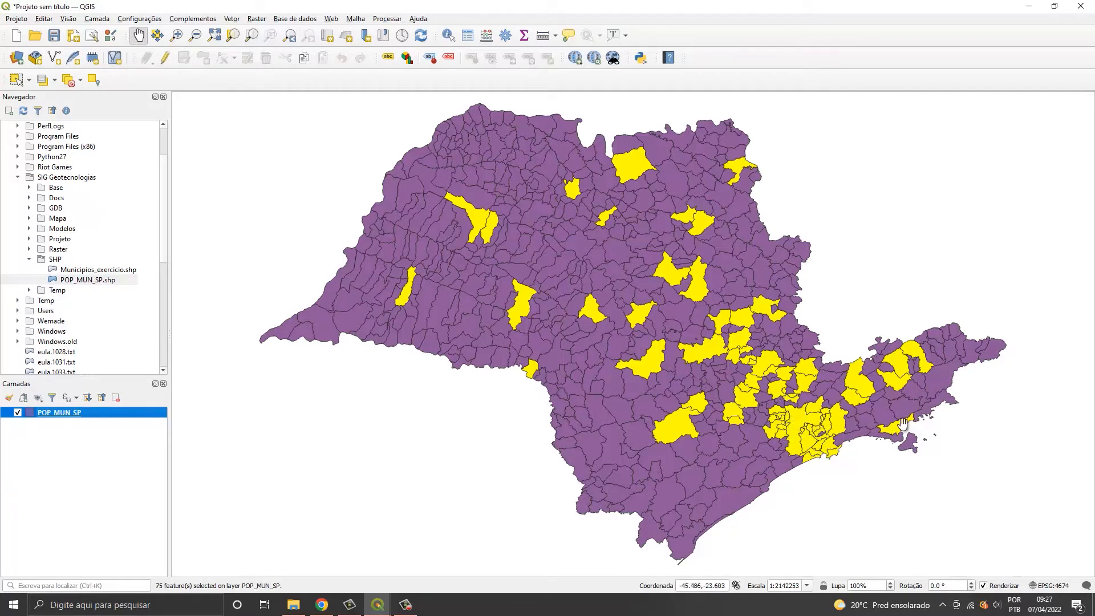
Export the selected features of POP_MUN_SP as shapefile MUN_POP_100mil in C:\SIG Geotecnologias\SHP, without adding the saved file to the map.
right_click(62, 417)
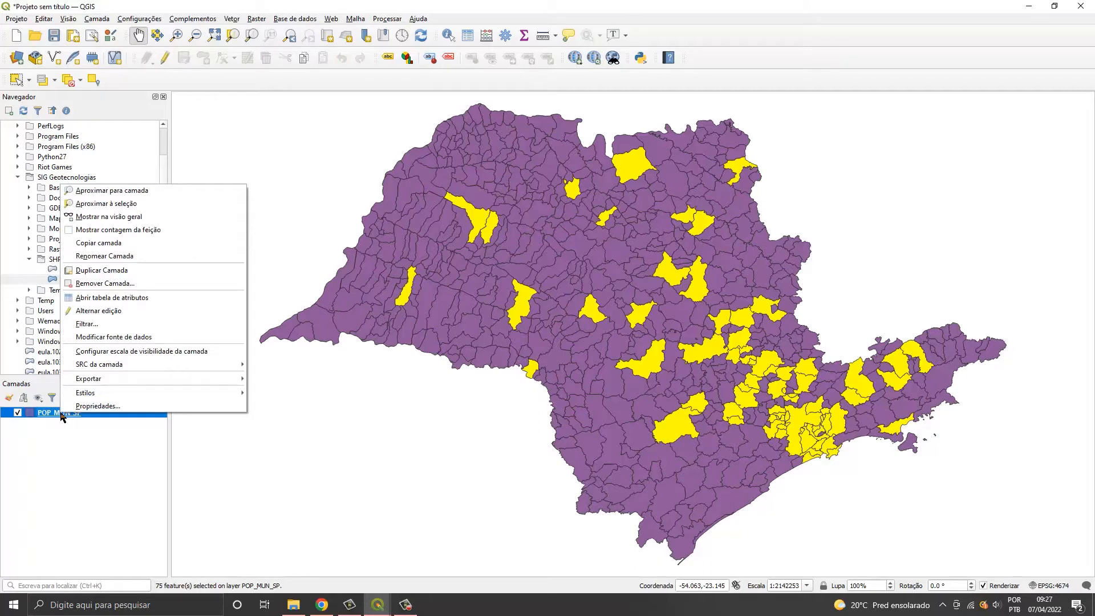
mouse_move(233, 379)
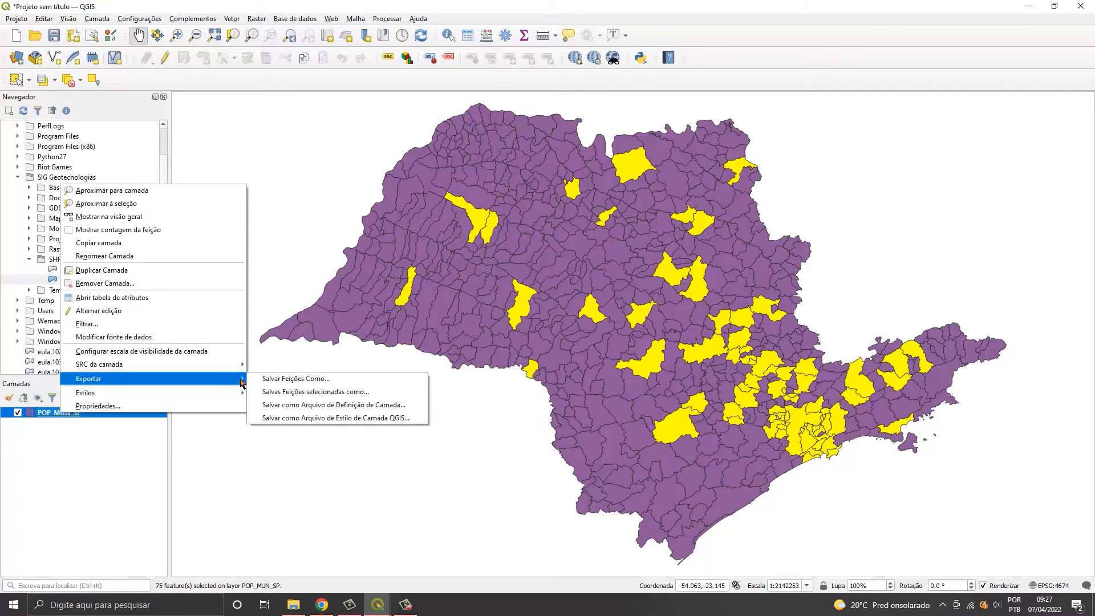
left_click(289, 393)
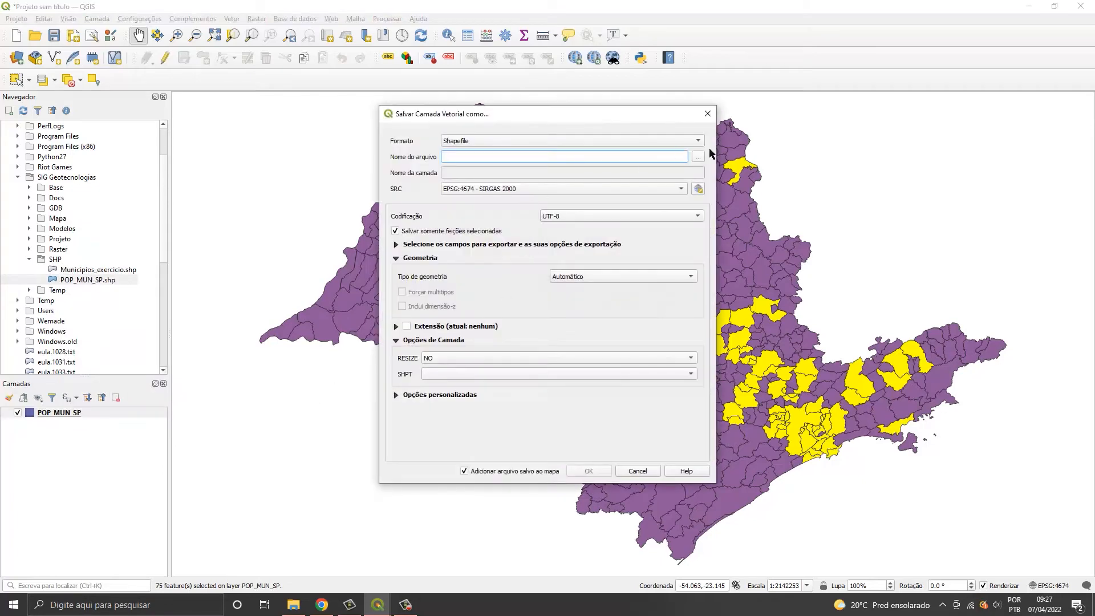
left_click(697, 159)
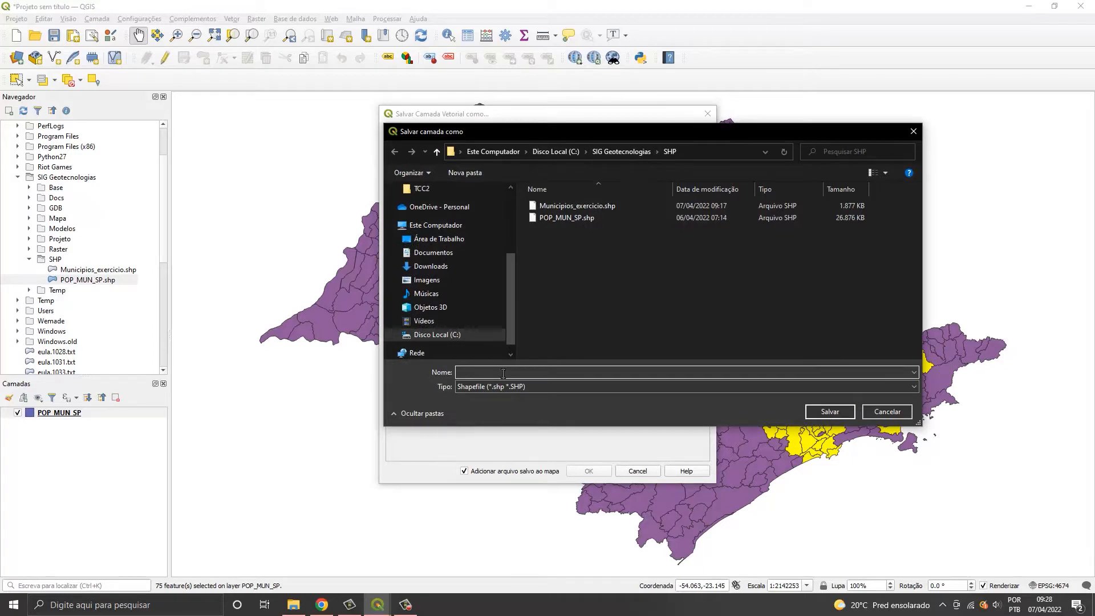
type("Mun_p")
key("BackSpace")
key("BackSpace")
key("BackSpace")
key("BackSpace")
type("MUN")
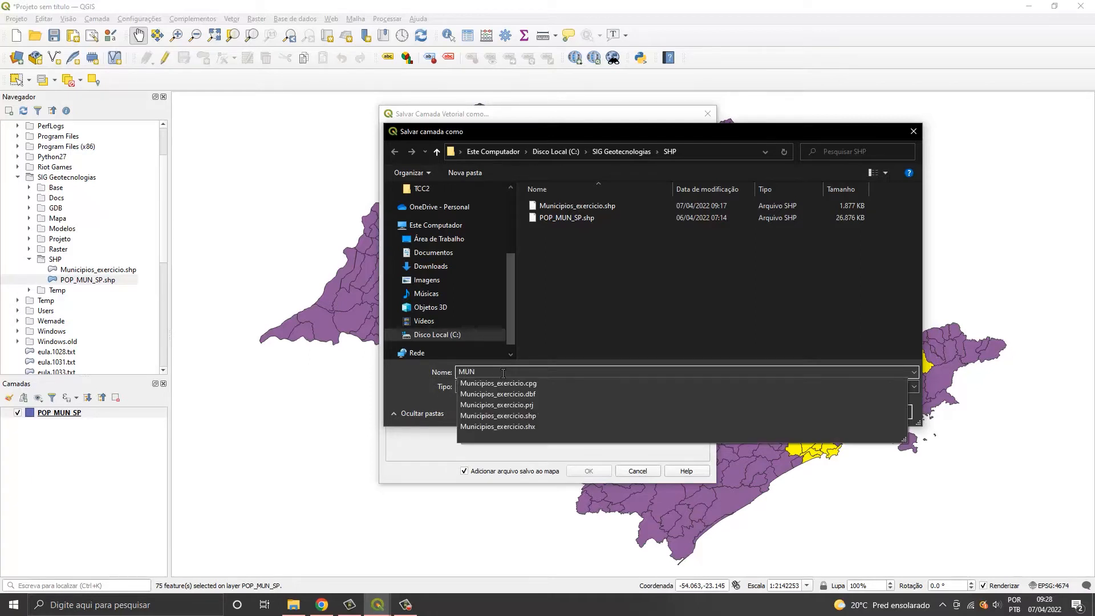
type("_POP_100mil")
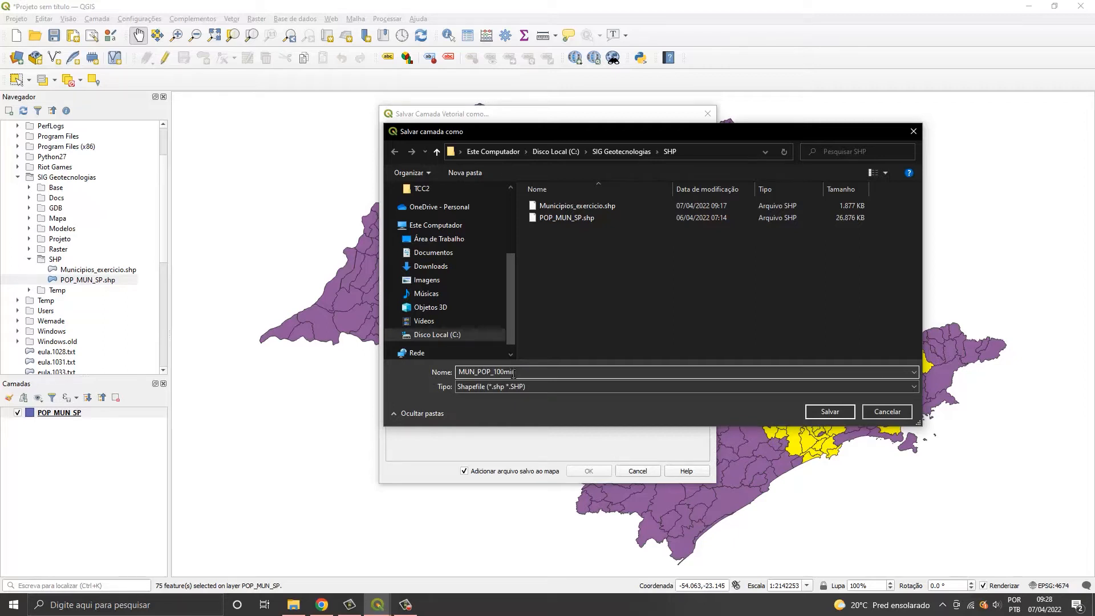
left_click(819, 414)
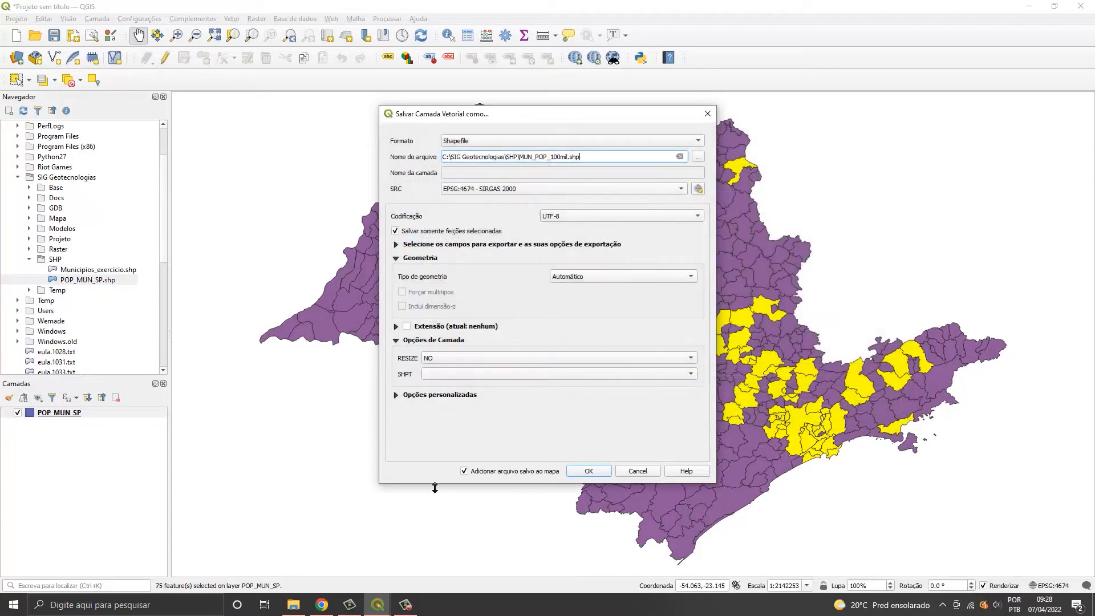
left_click(465, 472)
left_click(586, 470)
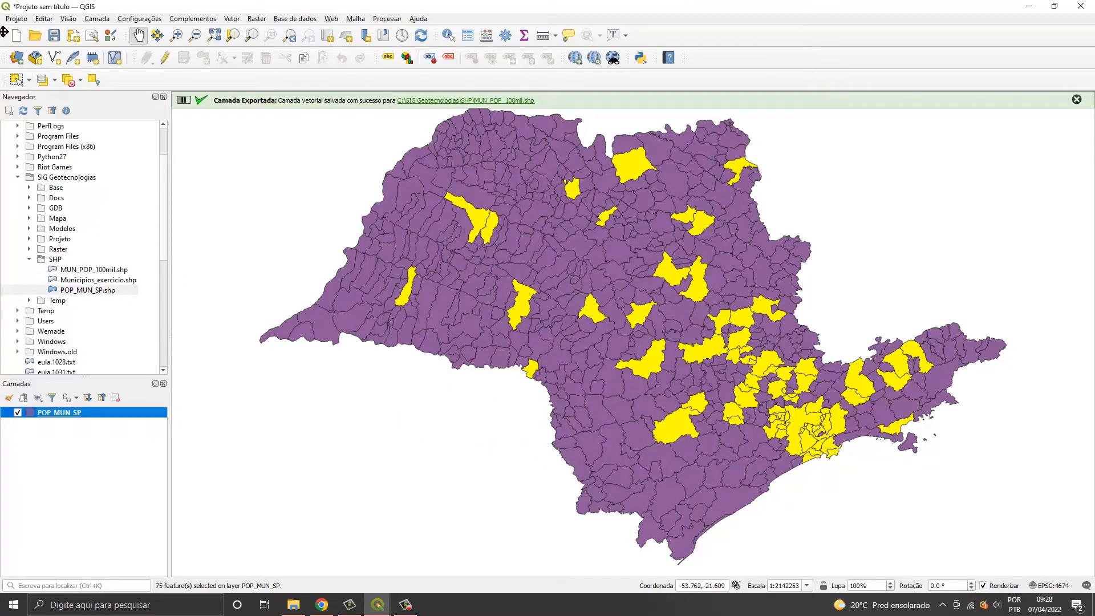
Save the project as Video11_Exercicio_Operadores in the Projeto folder of SIG Geotecnologias.
left_click(16, 18)
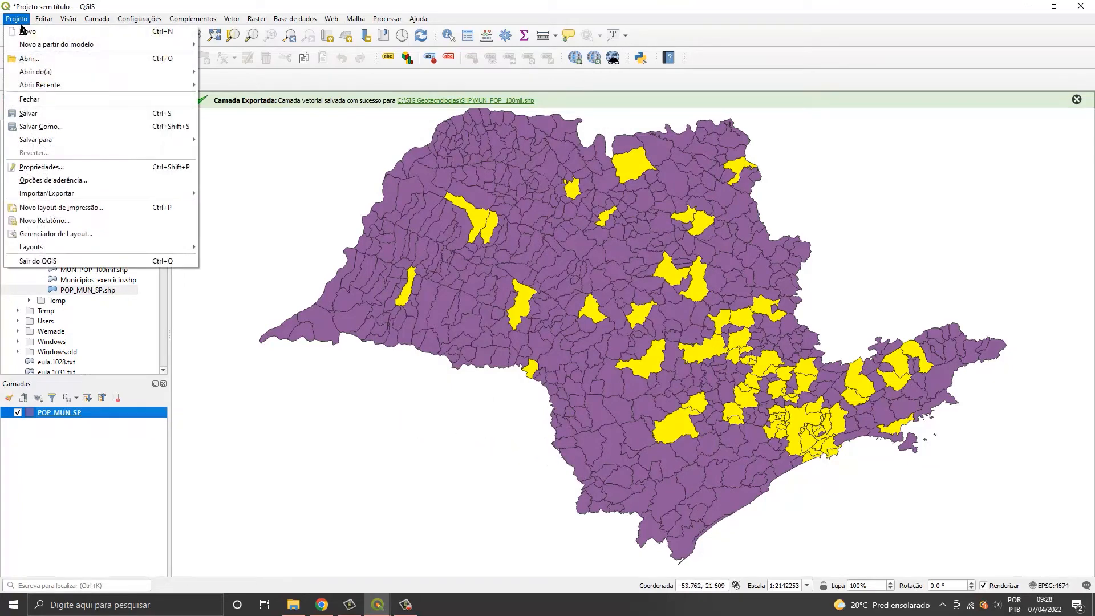
left_click(51, 126)
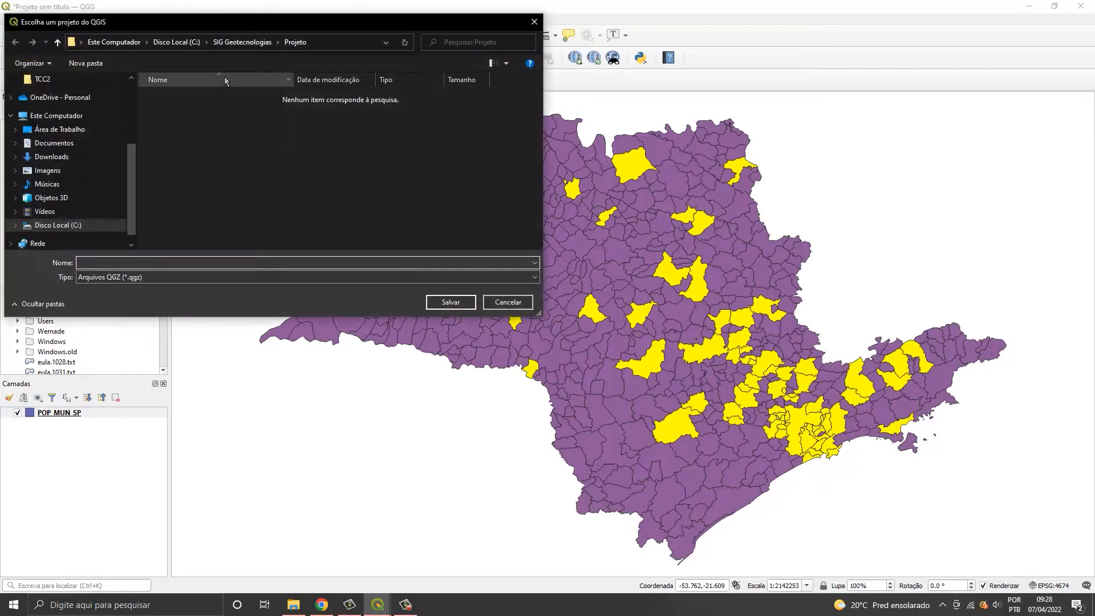
left_click(244, 42)
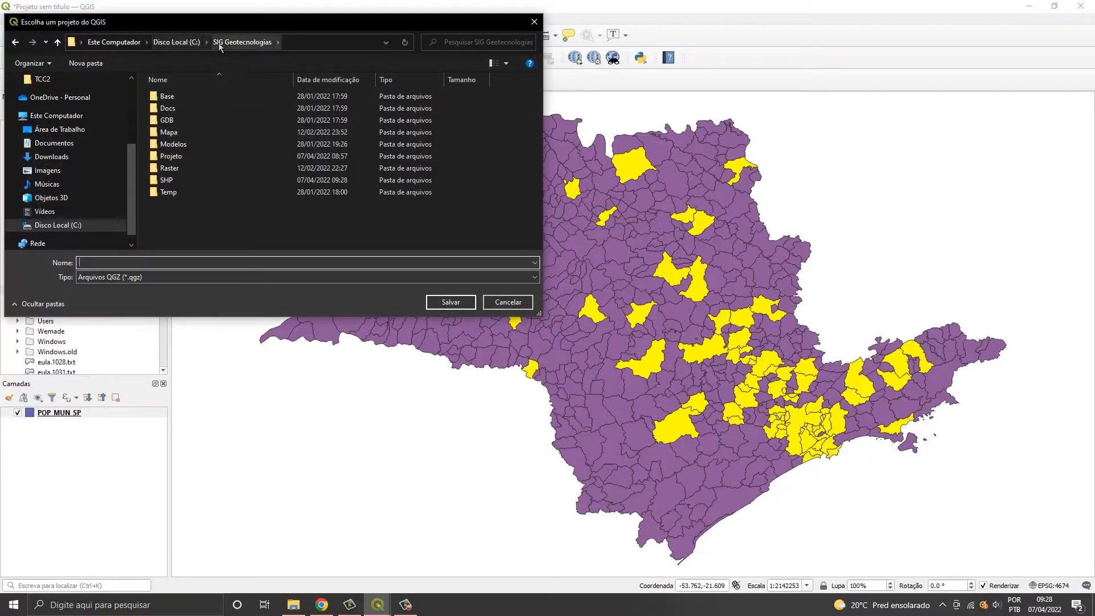
double_click(171, 156)
left_click(154, 262)
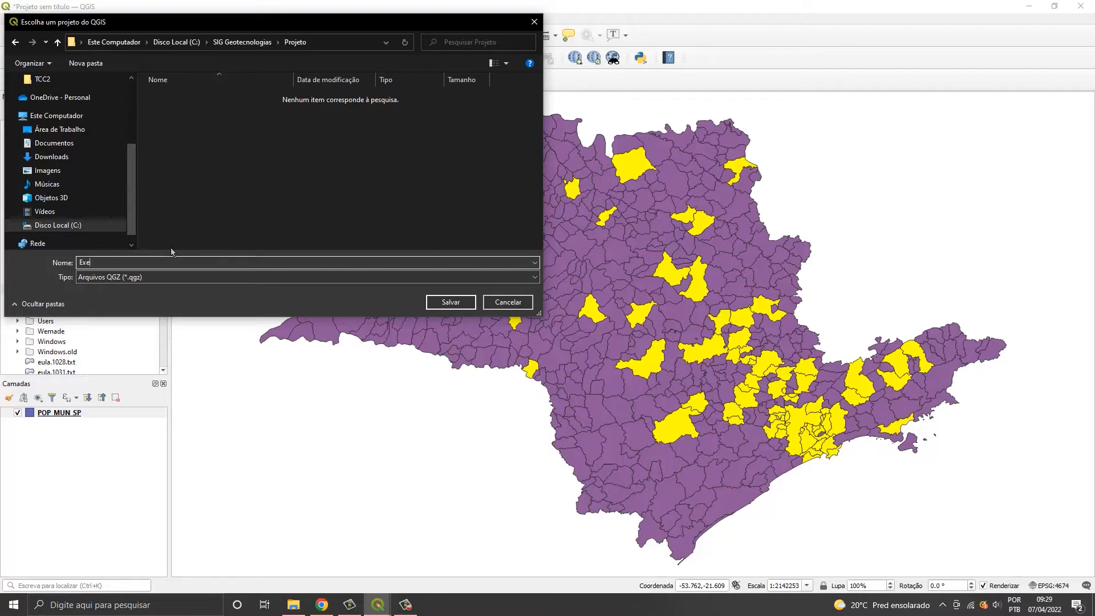
type("Video11_Exercicio_Operadores")
left_click(451, 303)
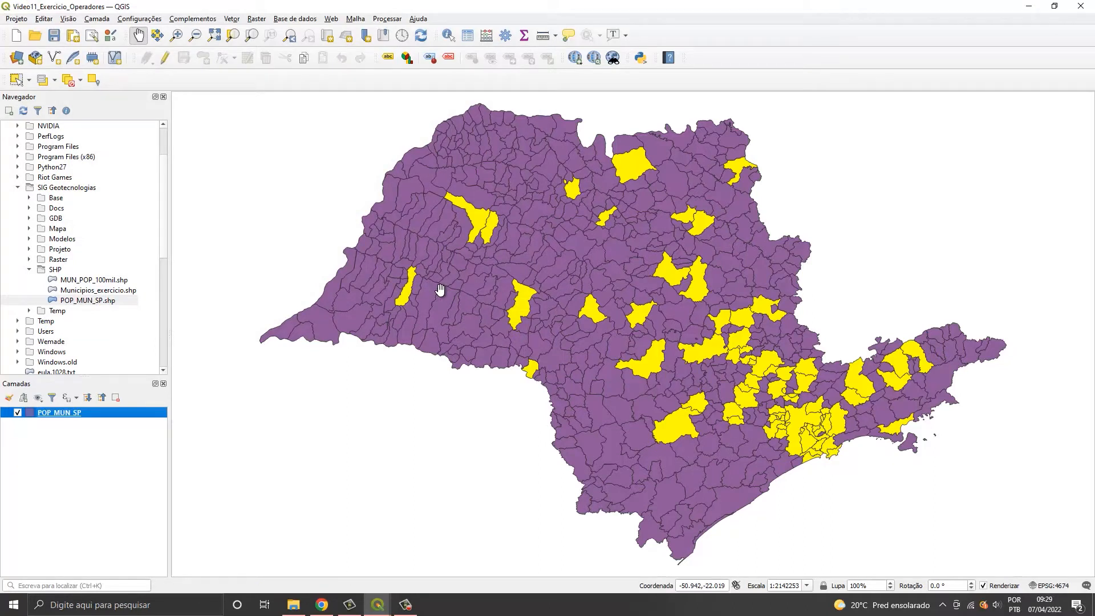
Review the selected municipalities in the POP_MUN_SP attribute table and return to the map.
left_click(377, 604)
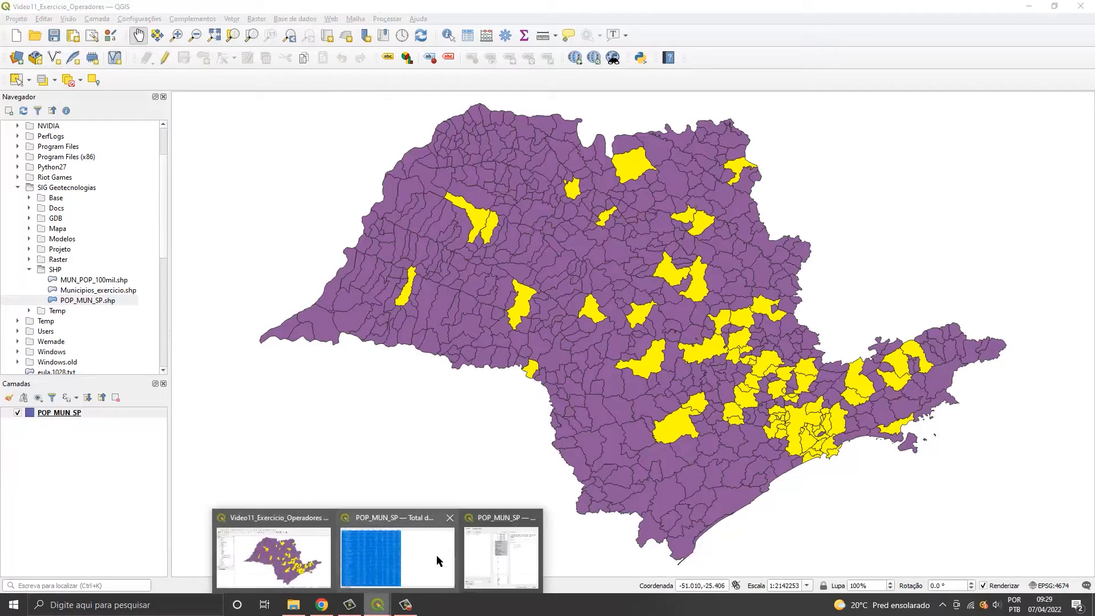
left_click(422, 551)
scroll(381, 361, "down", 10)
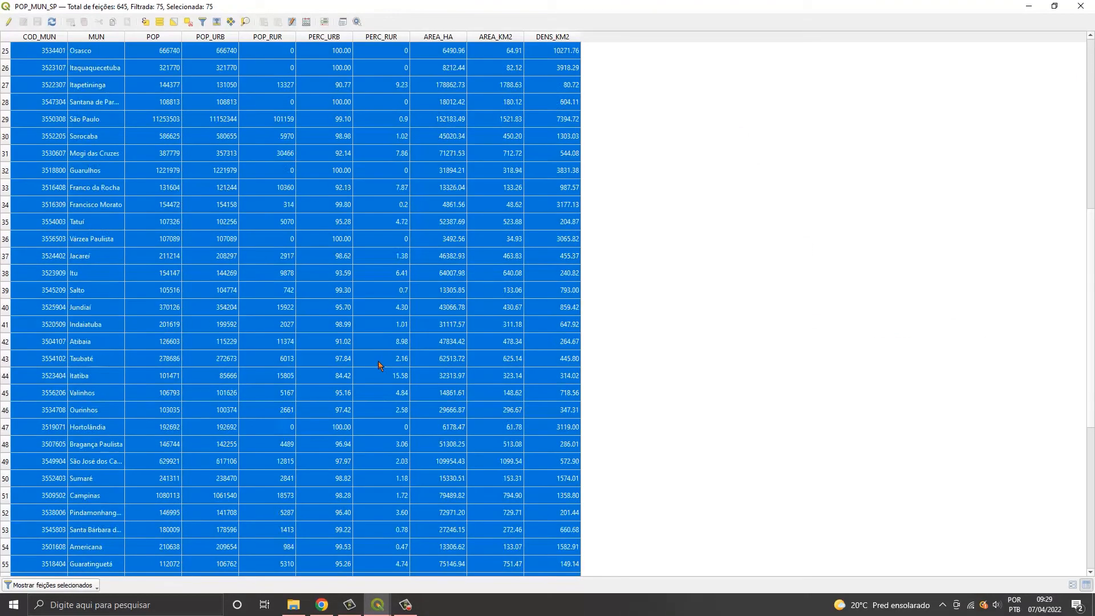
scroll(379, 370, "up", 10)
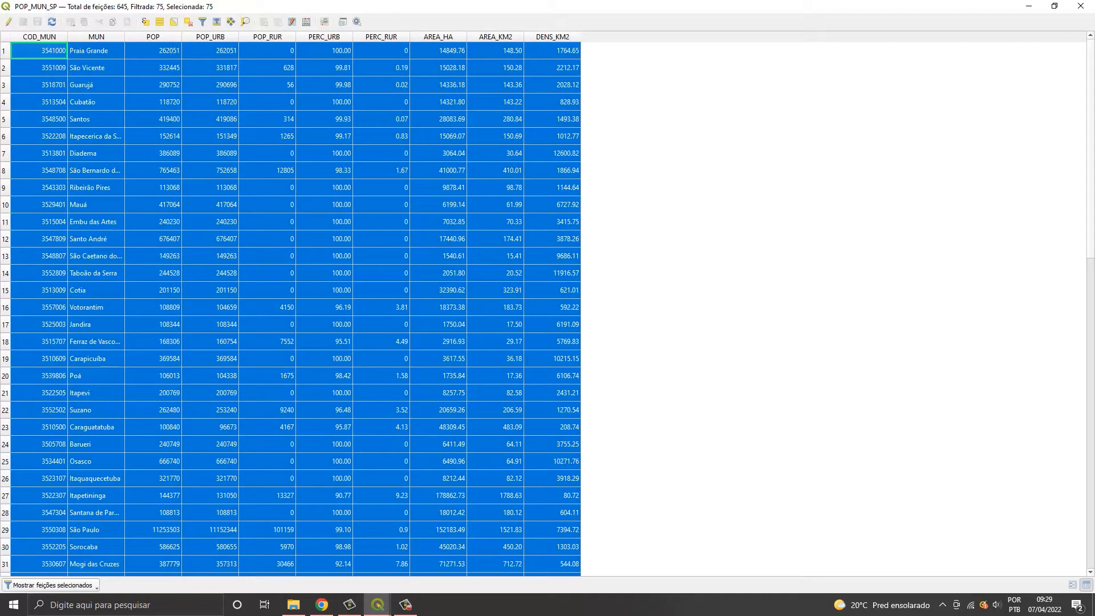
left_click(1030, 5)
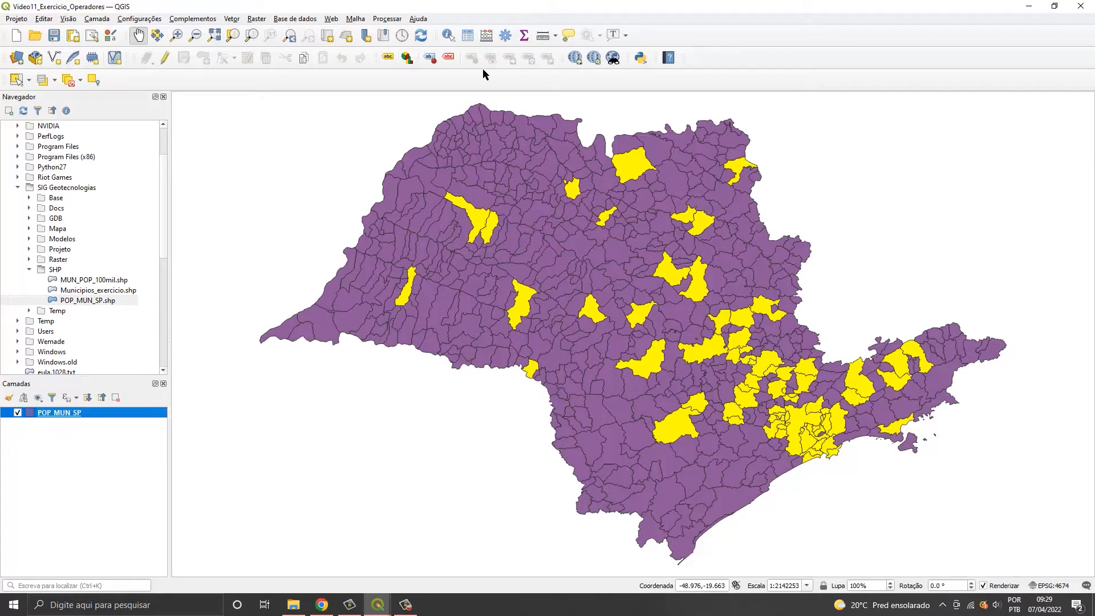
Open the statistical summary for POP_MUN_SP as an enlarged floating window over the map.
left_click(523, 38)
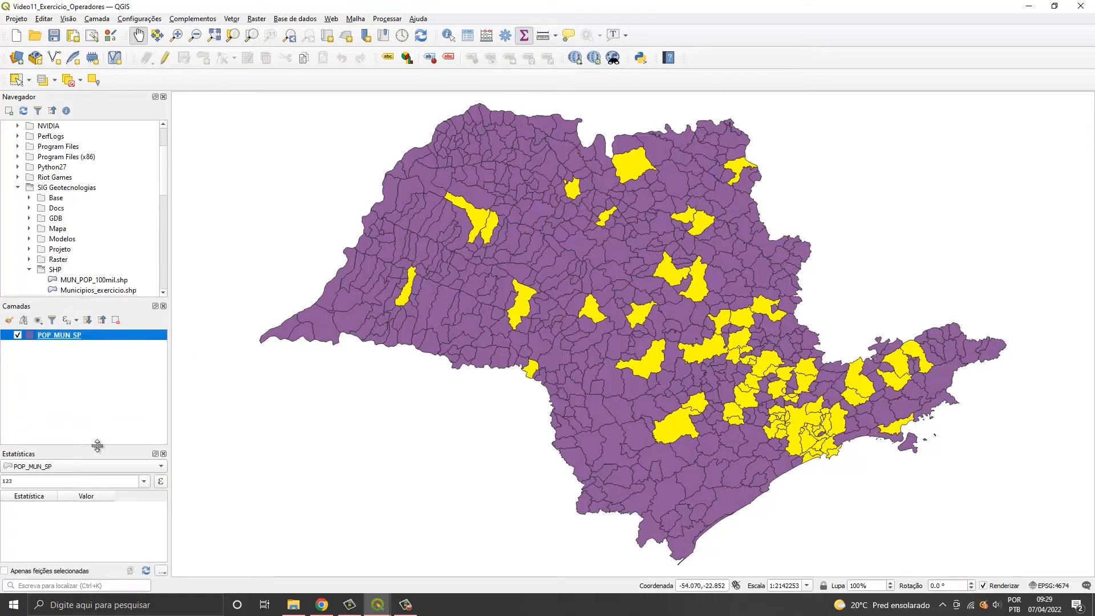
left_click_drag(85, 452, 518, 170)
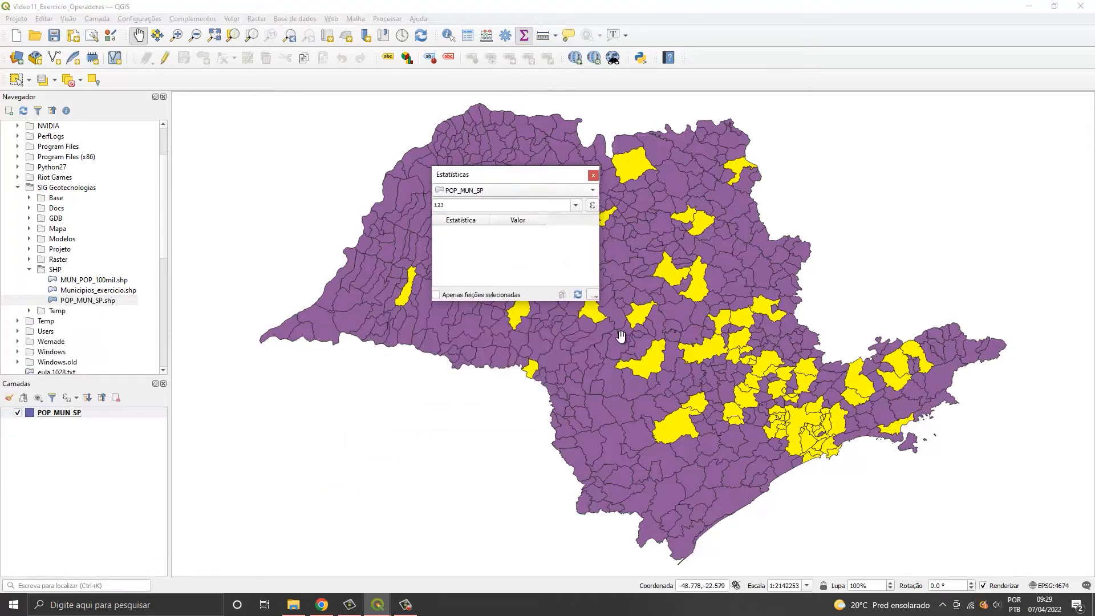
left_click_drag(598, 300, 851, 527)
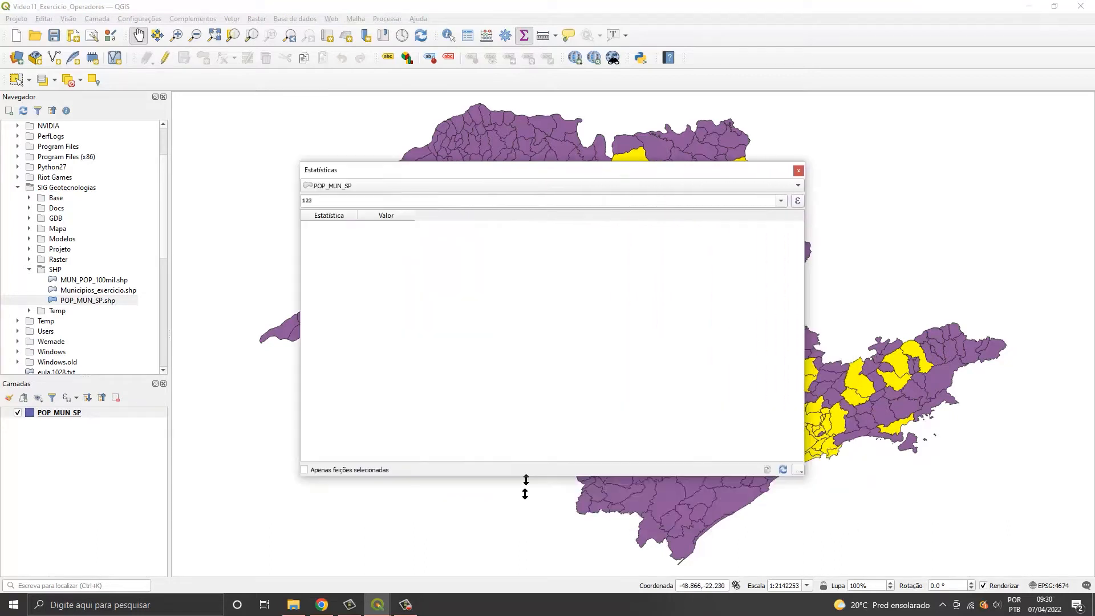
left_click_drag(525, 488, 525, 533)
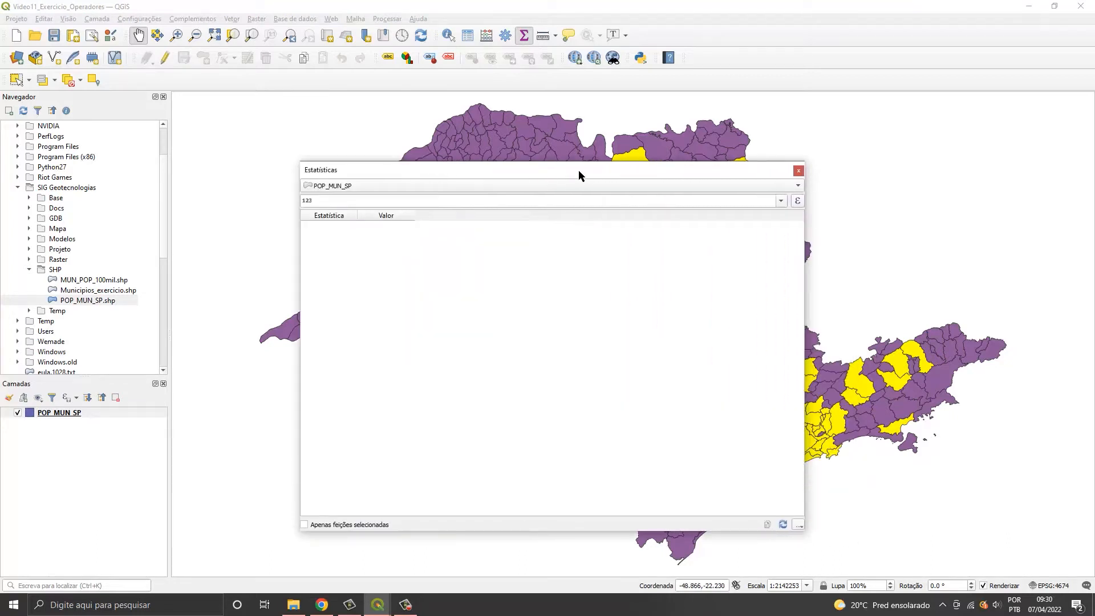
left_click_drag(580, 174, 539, 158)
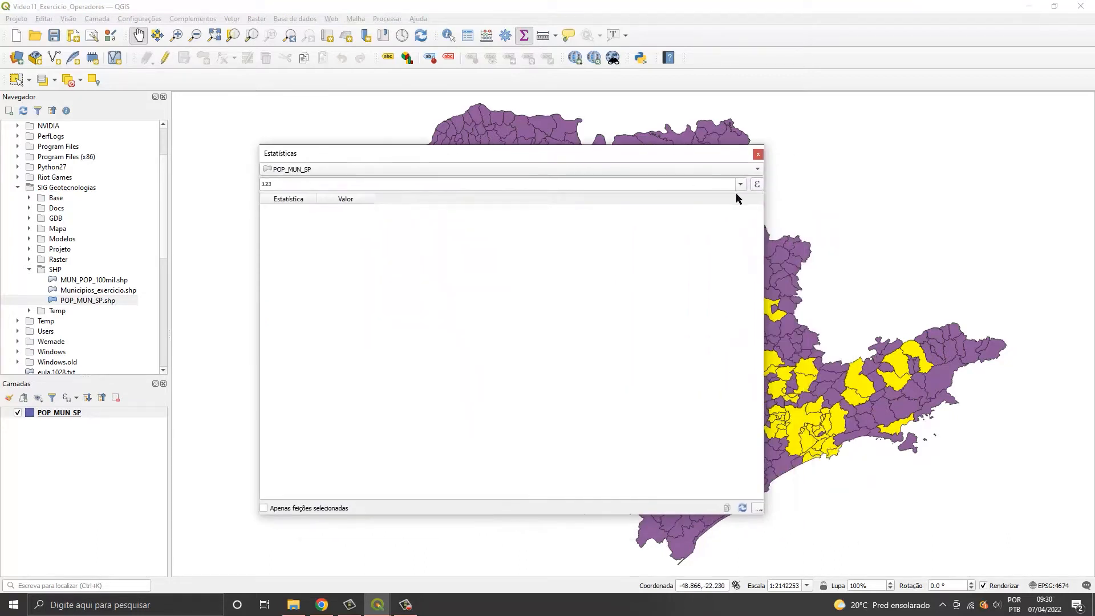
Show the statistics of the POP field for the POP_MUN_SP layer.
left_click(758, 173)
left_click(541, 174)
left_click(758, 171)
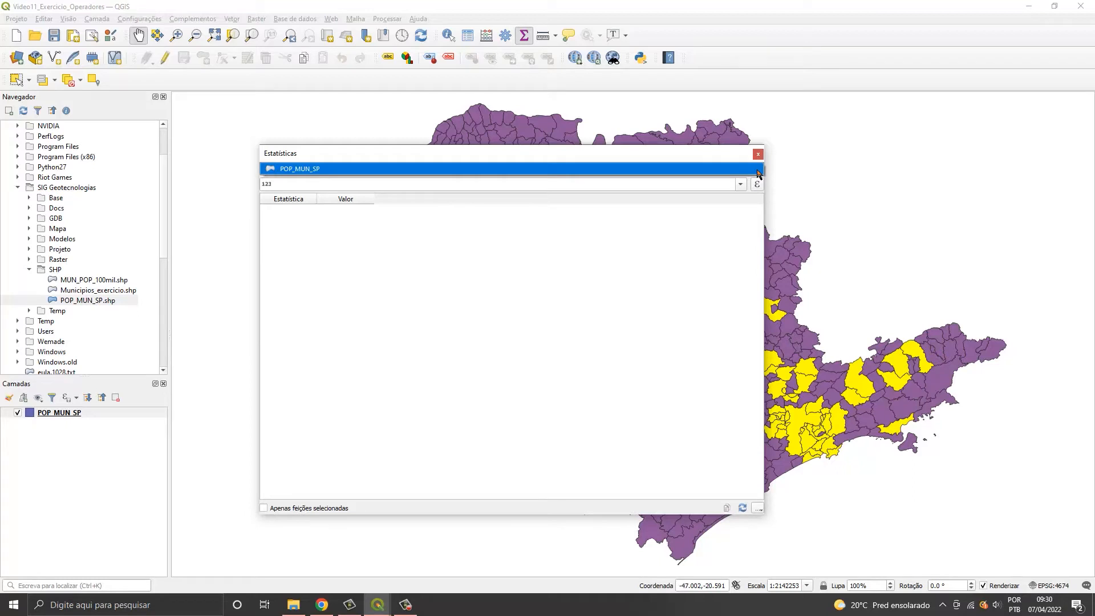
left_click(759, 171)
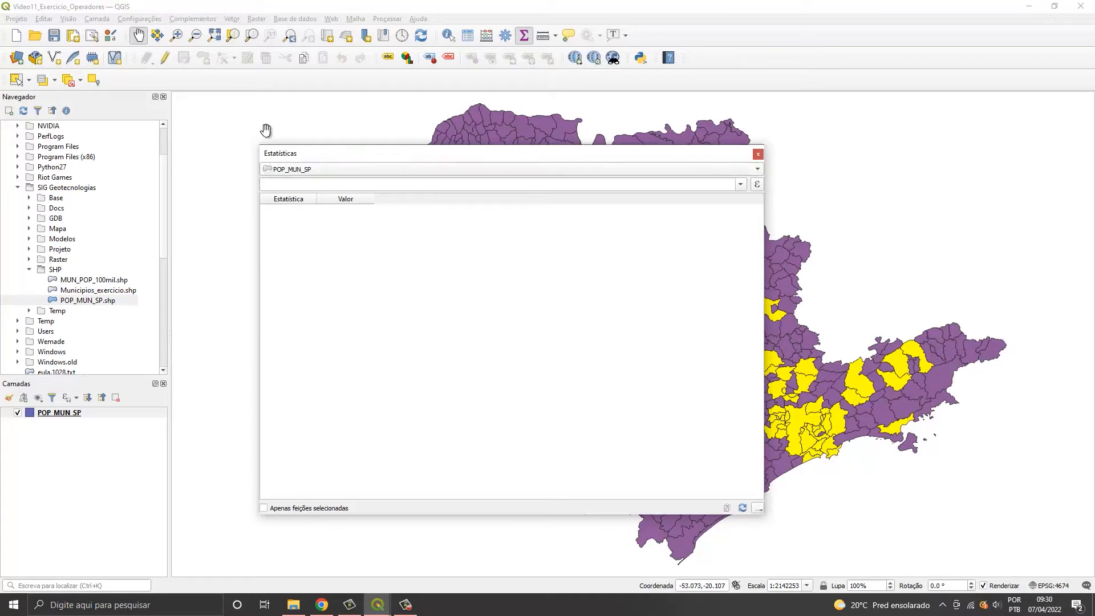
left_click(741, 185)
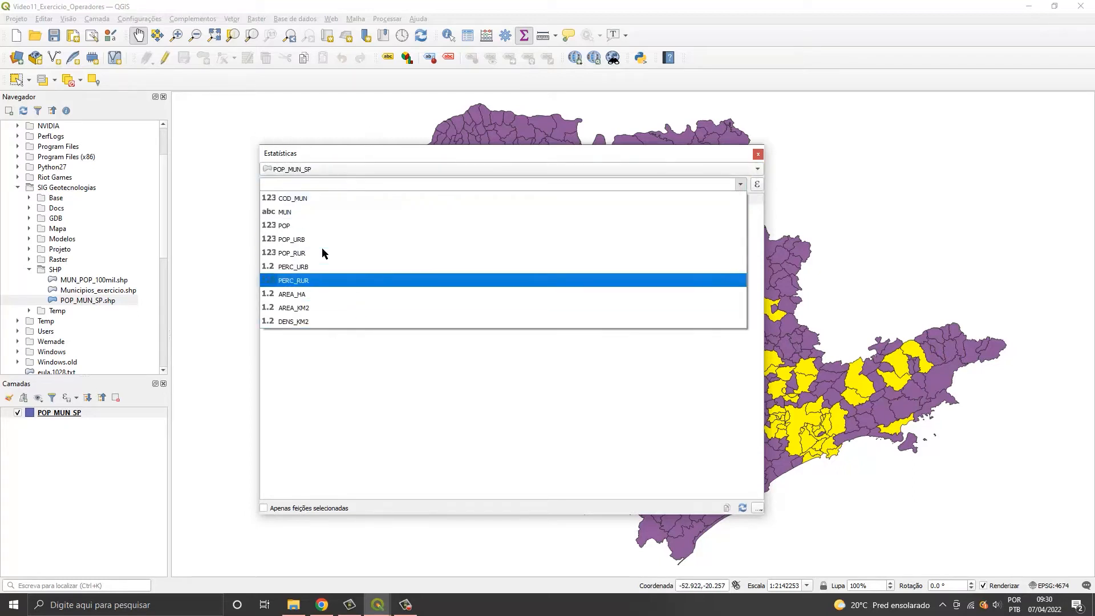
left_click(292, 226)
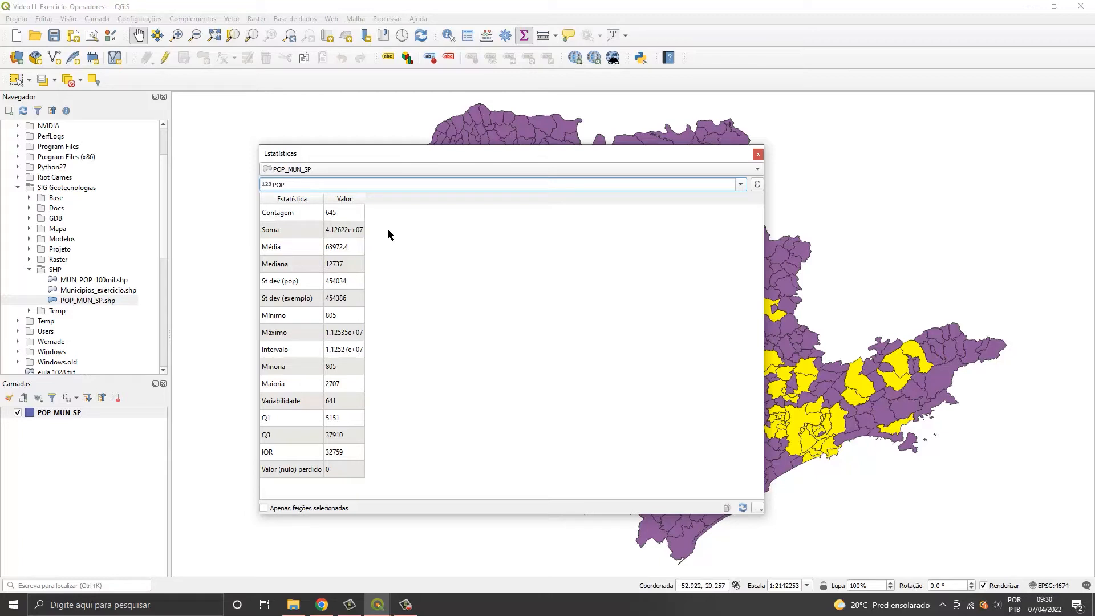
left_click(344, 215)
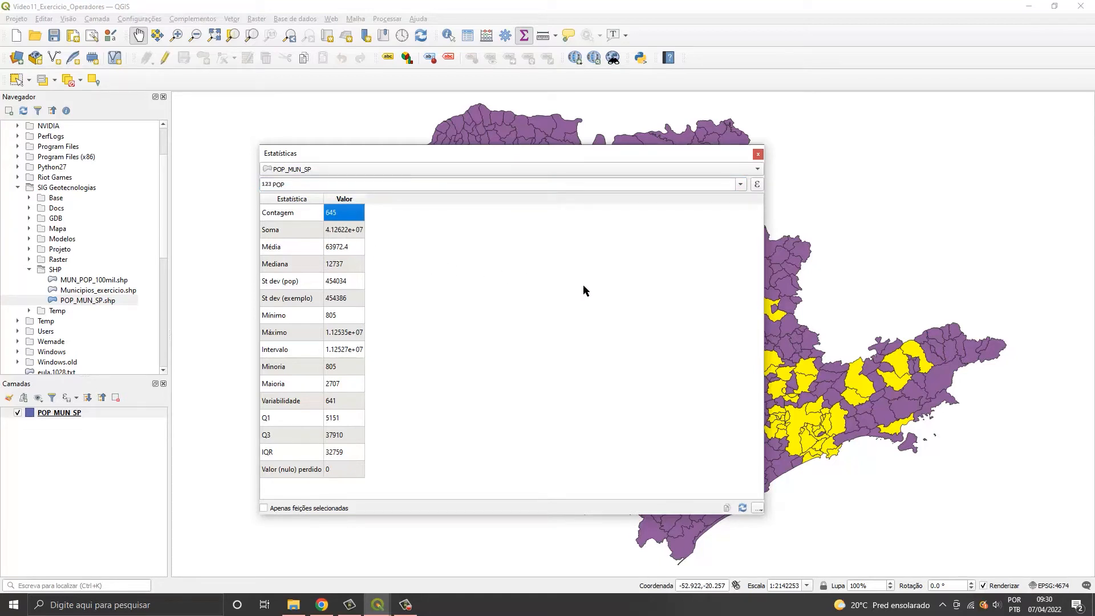
Limit the POP statistics to the selected features only and widen the statistic and value columns.
left_click(264, 507)
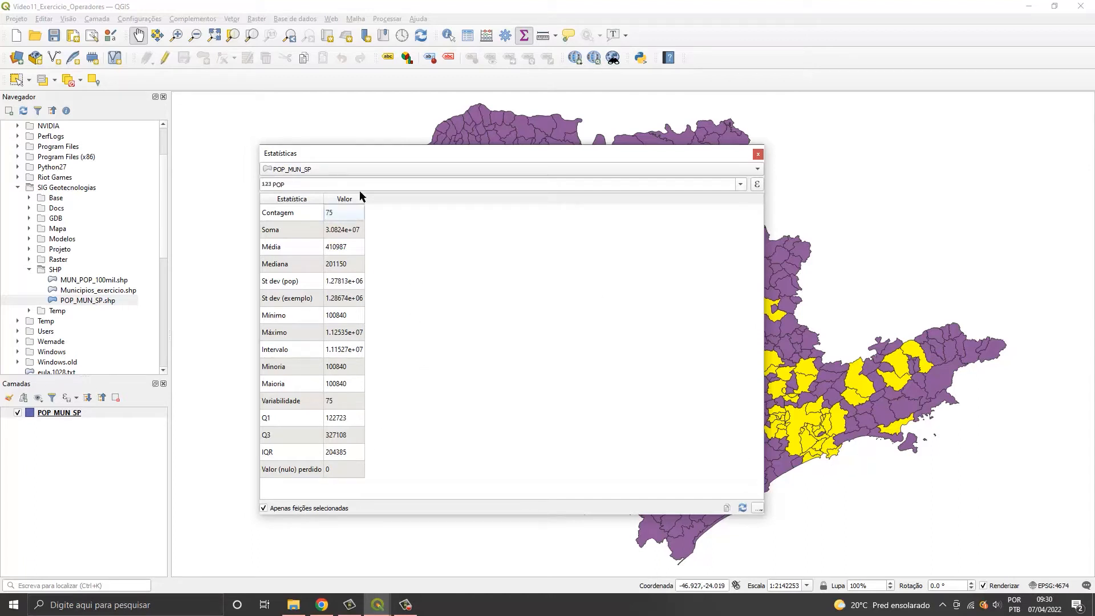
left_click_drag(366, 198, 420, 198)
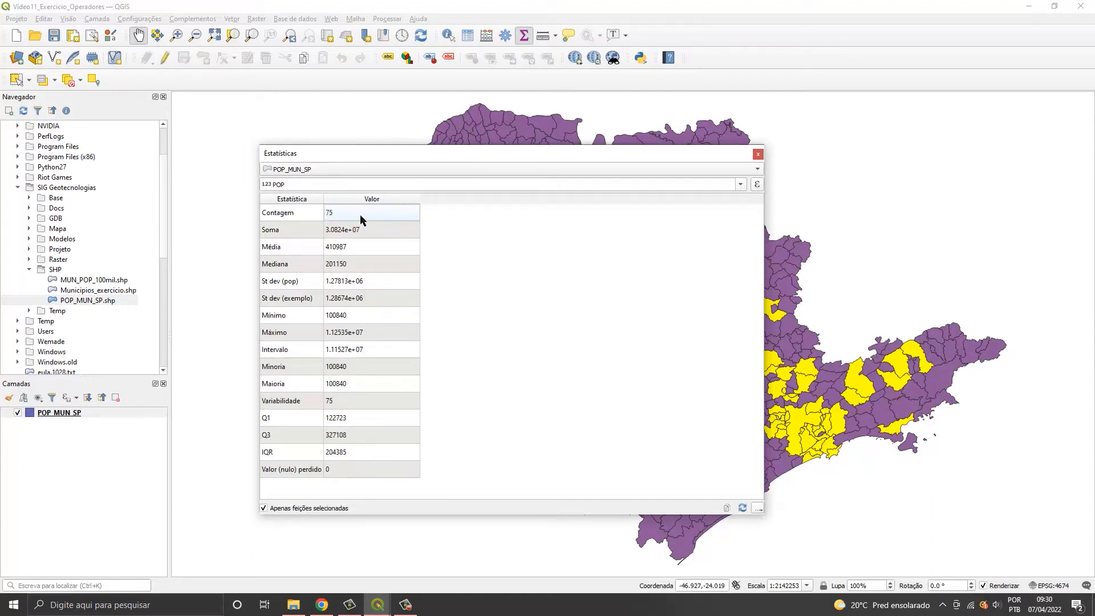
left_click_drag(324, 198, 340, 199)
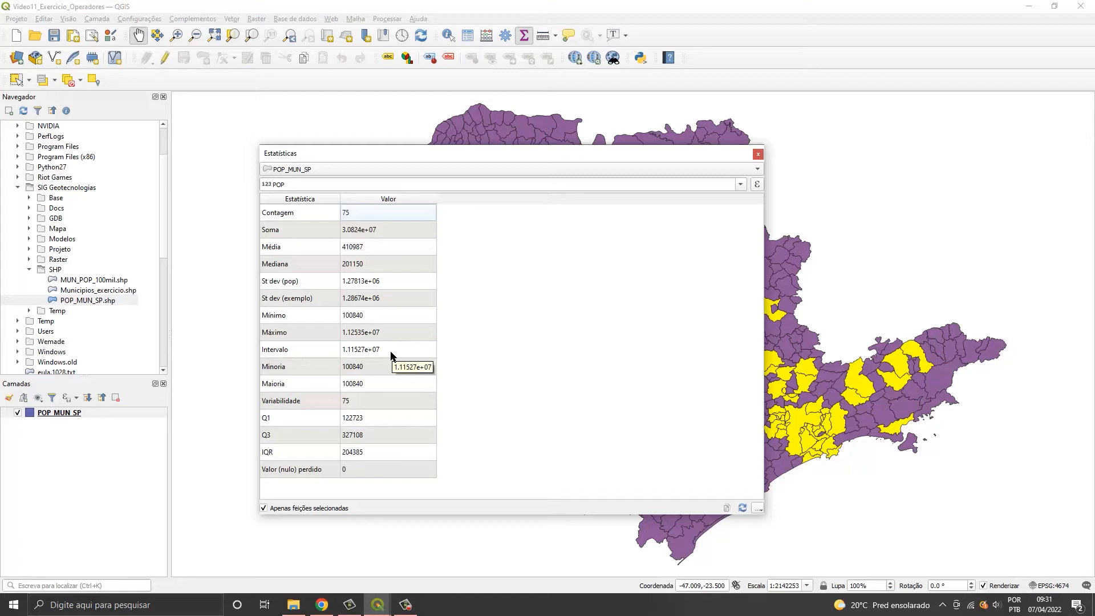
left_click(729, 508)
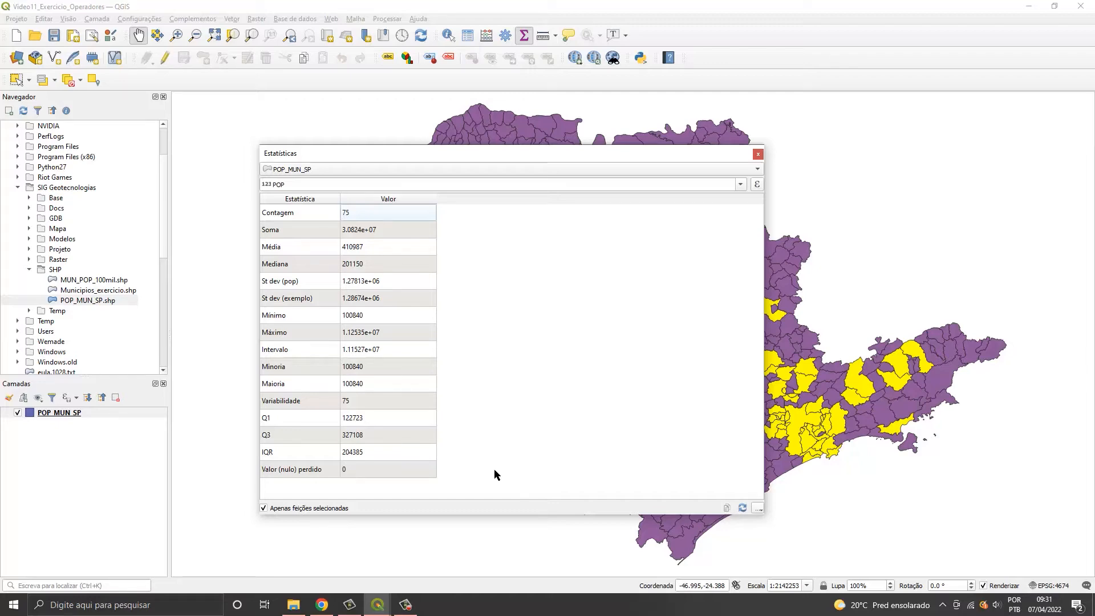
Bring up the POP_MUN_SP attribute table and place the full Select by Expression dialog over it.
left_click(391, 600)
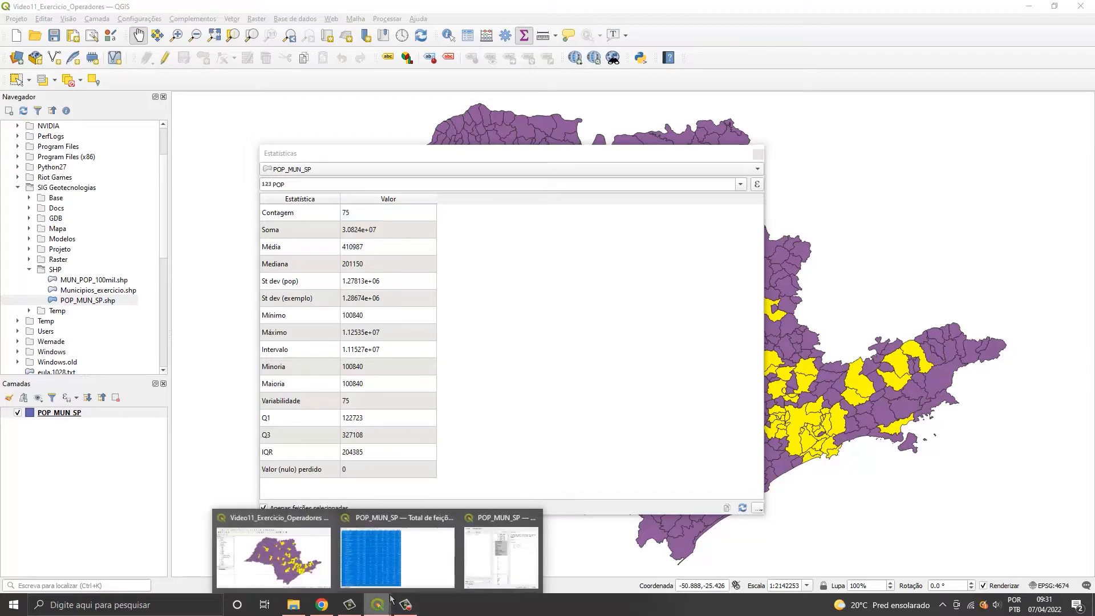
left_click(440, 562)
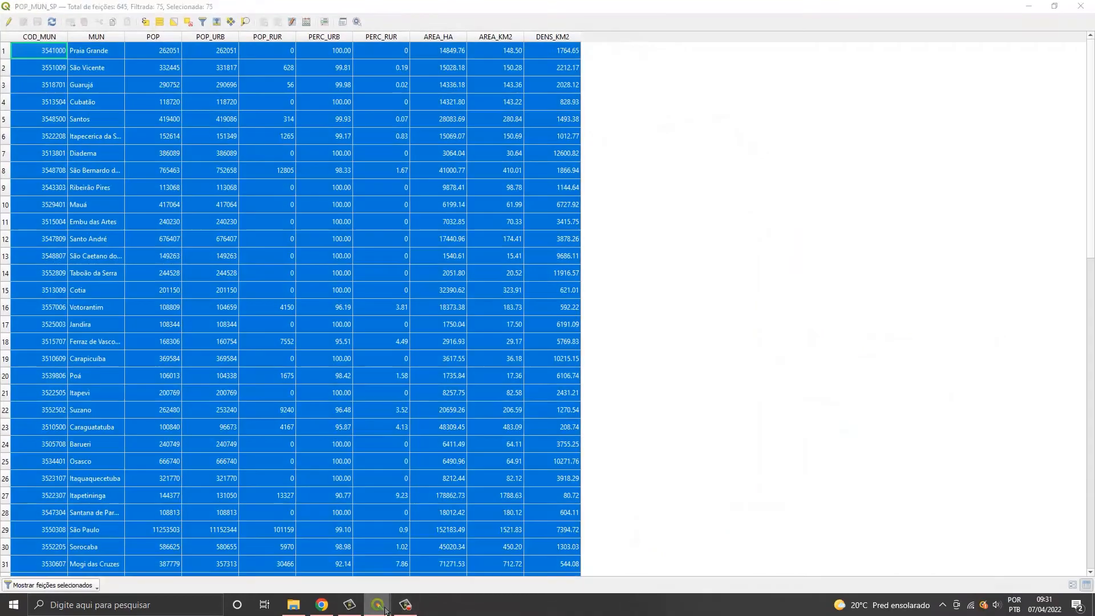
mouse_move(386, 610)
left_click(492, 554)
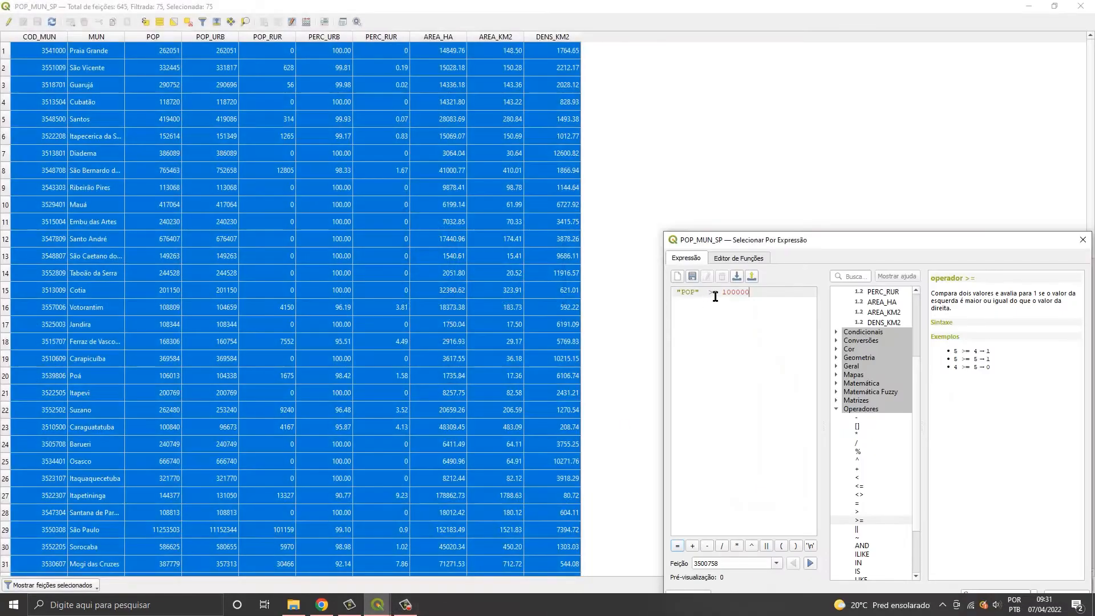
left_click_drag(785, 244, 710, 117)
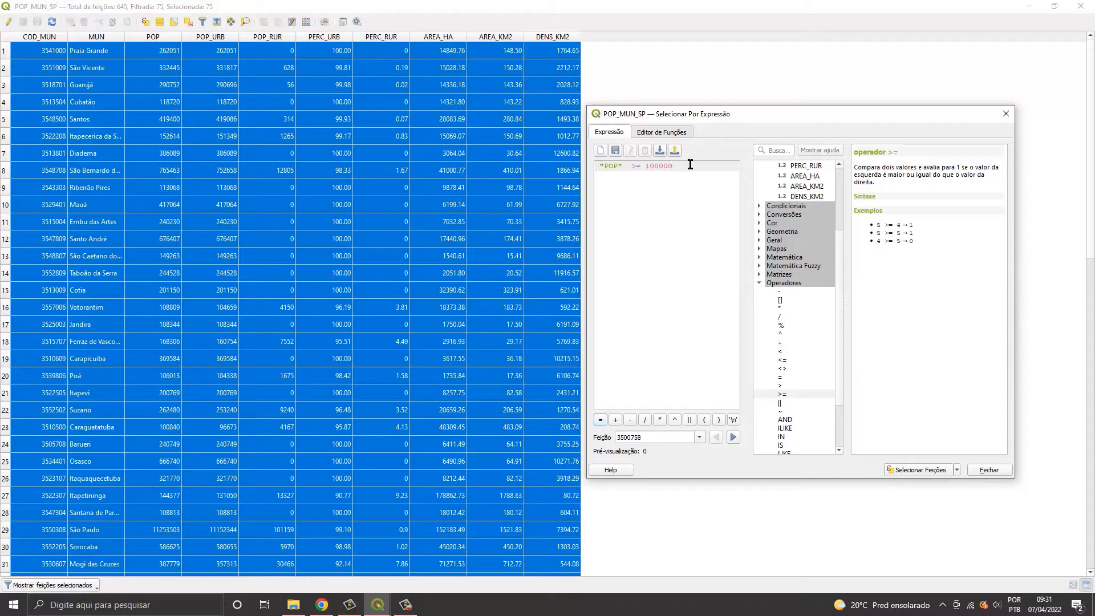
Clear the existing selection expression, widen the expression dialog and its function list, and move it off the table columns.
left_click_drag(692, 164, 523, 152)
key("BackSpace")
scroll(813, 262, "up", 3)
left_click_drag(847, 240, 917, 248)
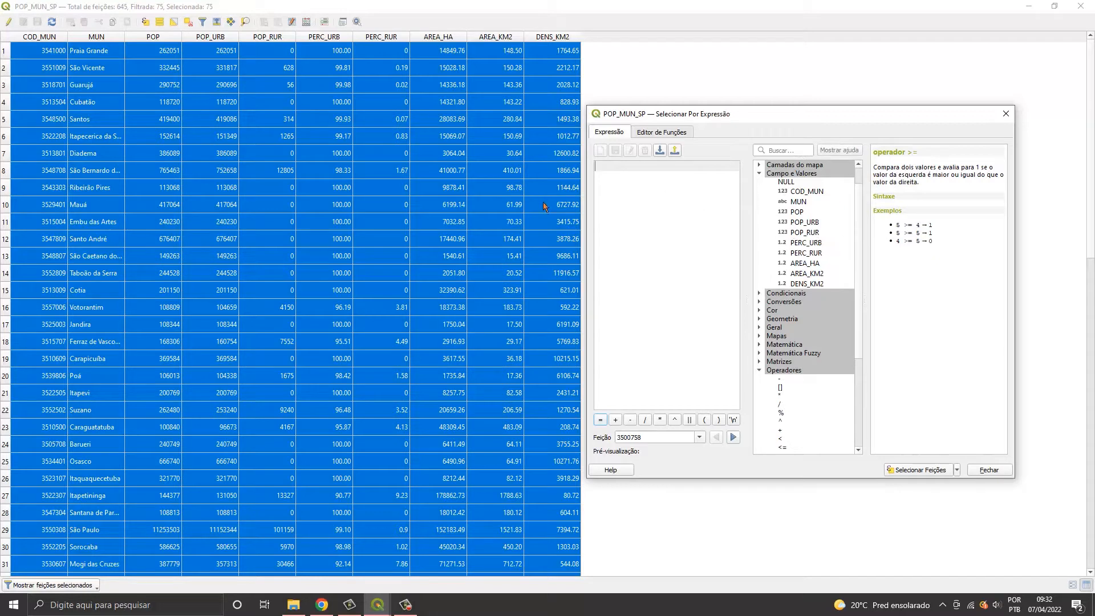
left_click_drag(586, 206, 521, 205)
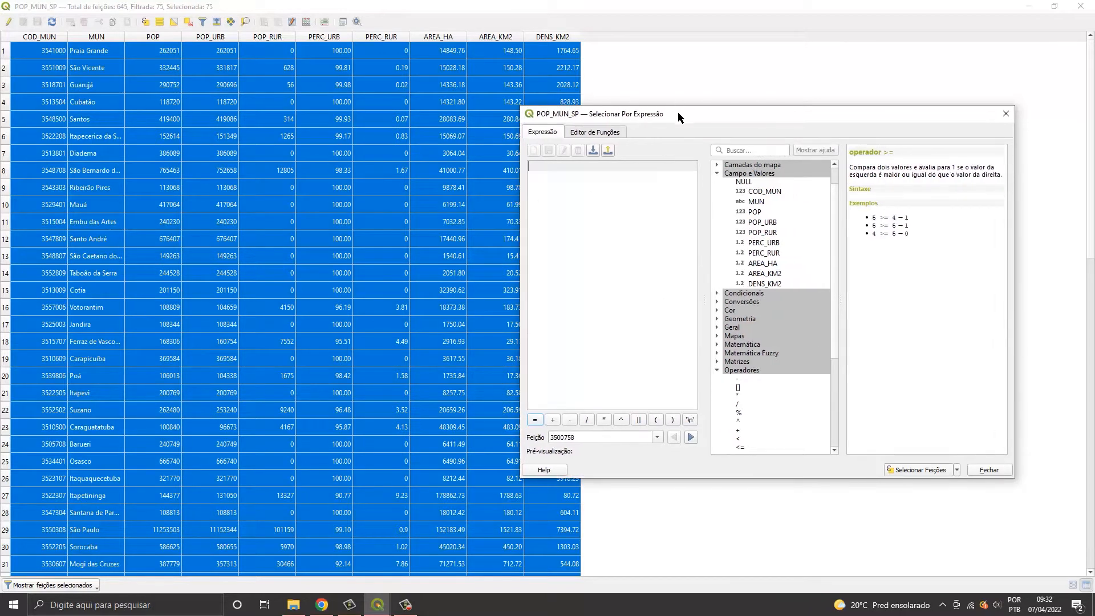
left_click_drag(678, 113, 744, 114)
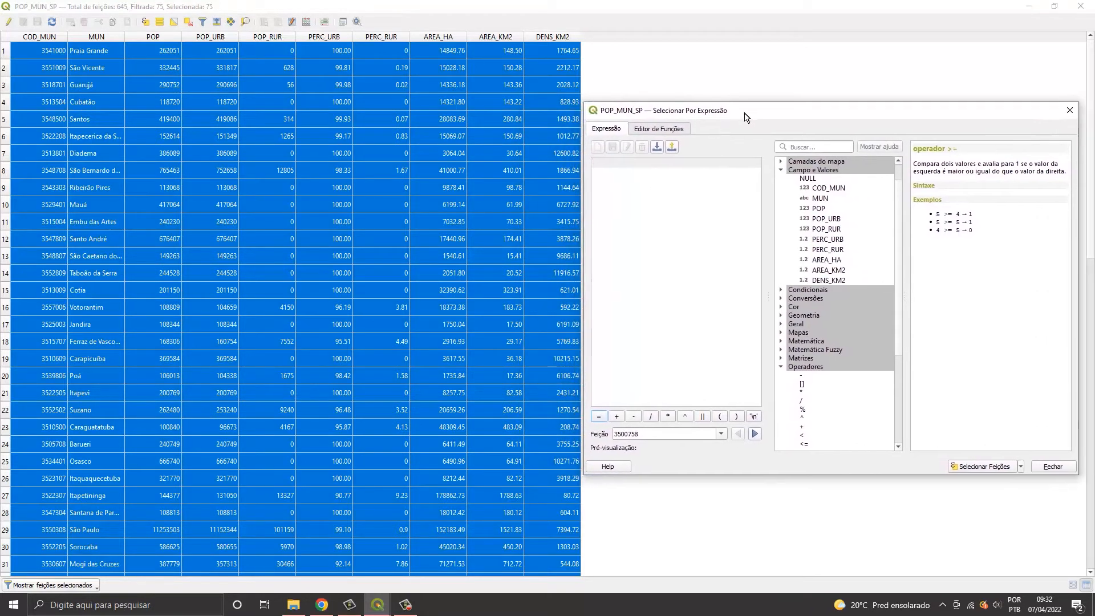
Select the municipalities matching "POP_RUR" < 10000 and review the POP_RUR values in the attribute table.
double_click(827, 230)
scroll(842, 430, "down", 5)
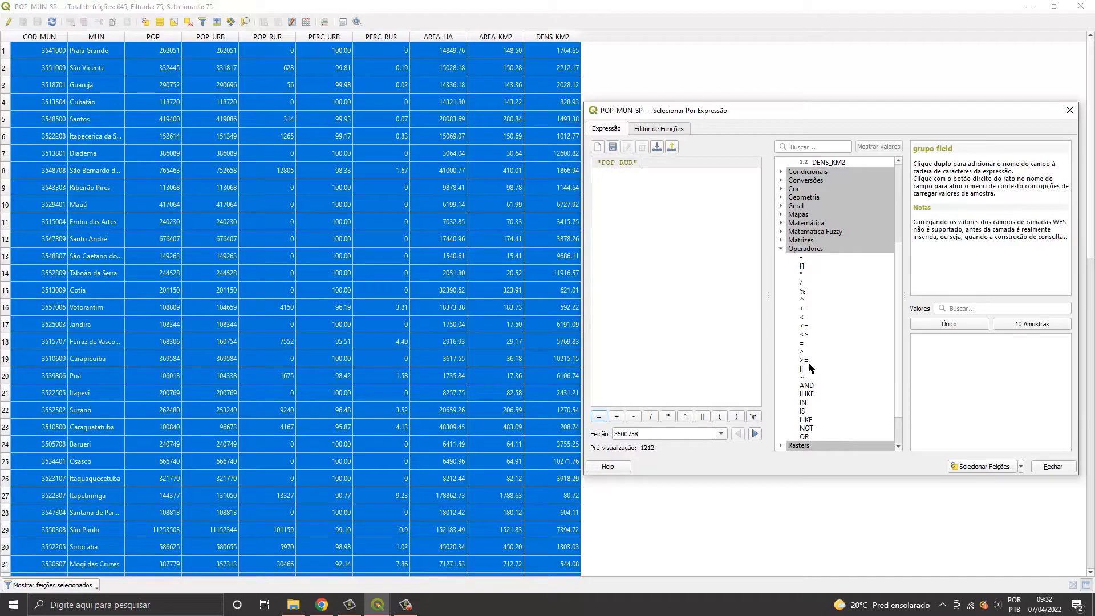
double_click(803, 318)
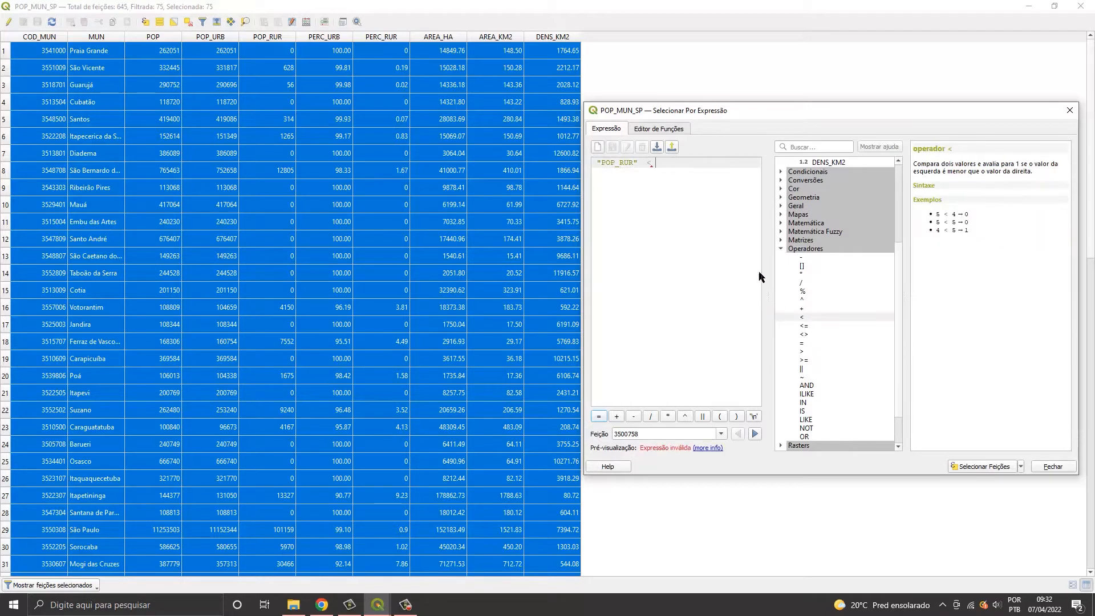
type("10000")
left_click(980, 469)
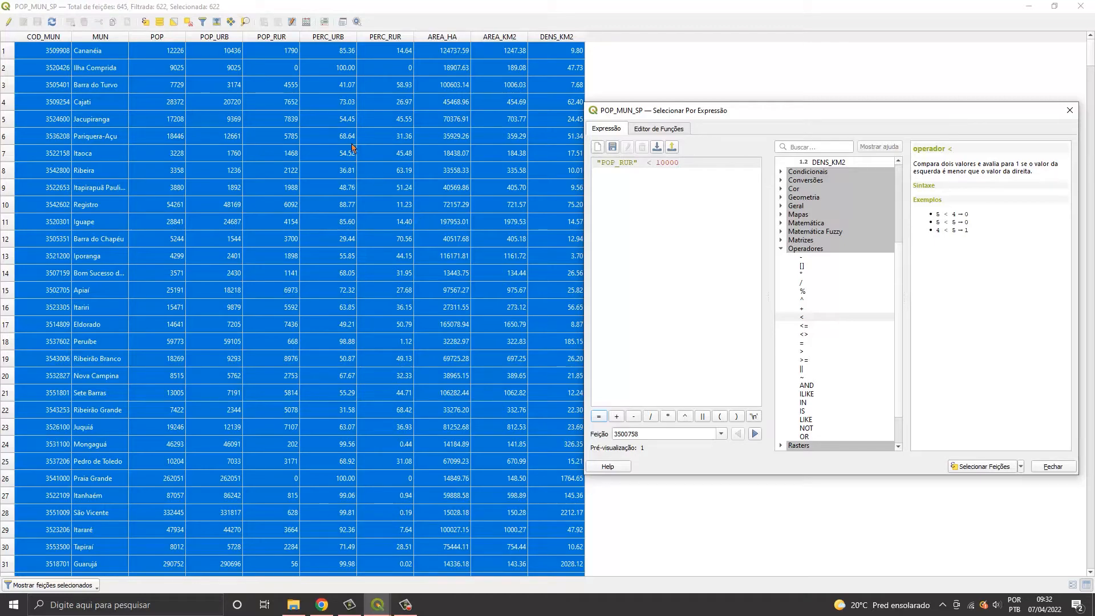
scroll(297, 268, "down", 8)
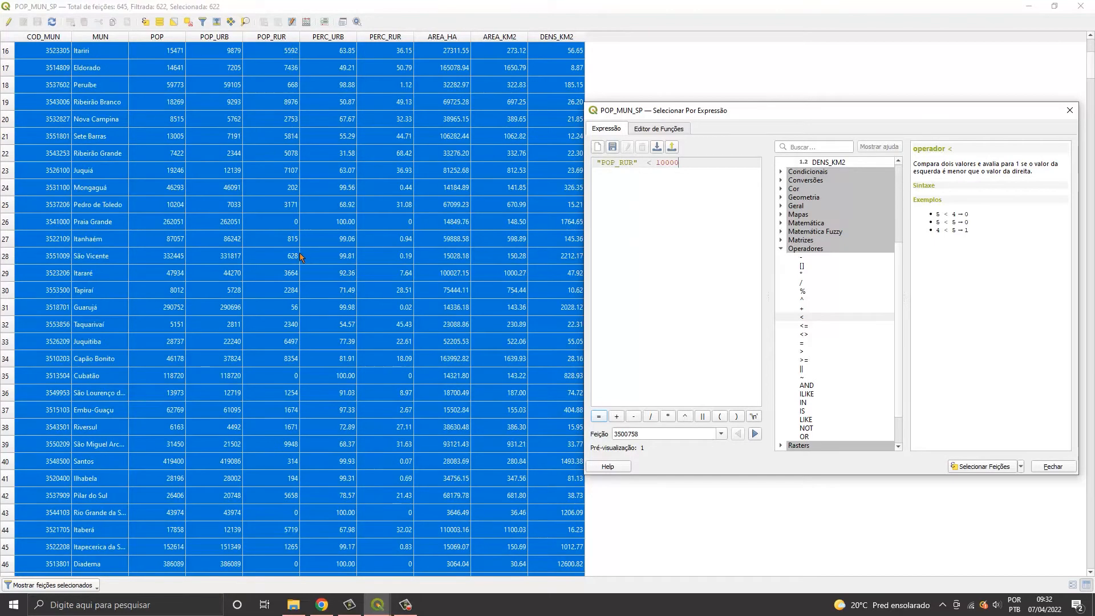
scroll(292, 291, "down", 20)
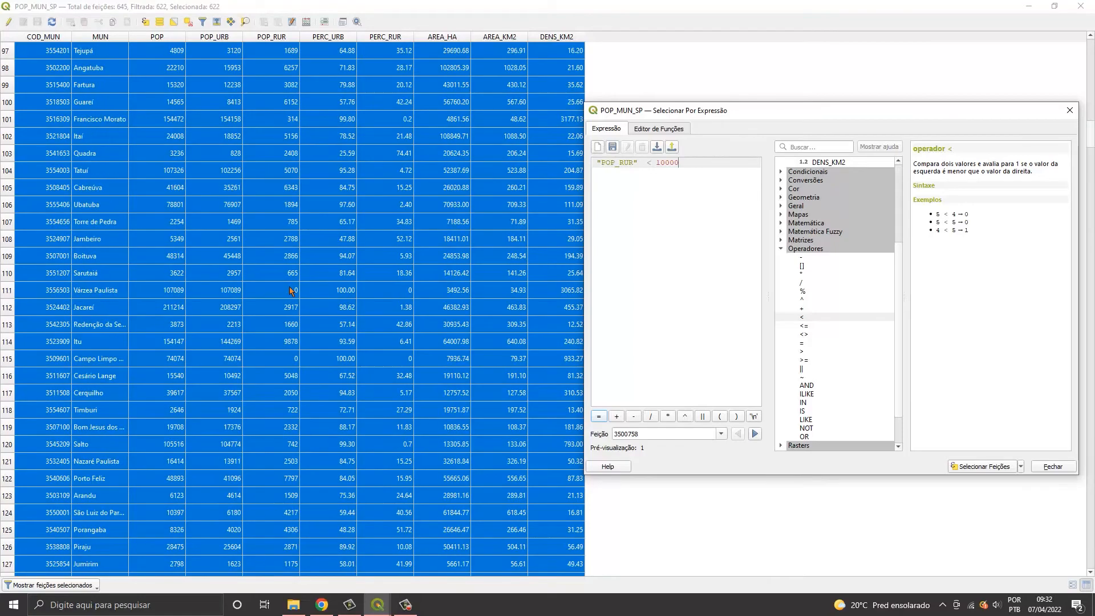
scroll(293, 291, "up", 20)
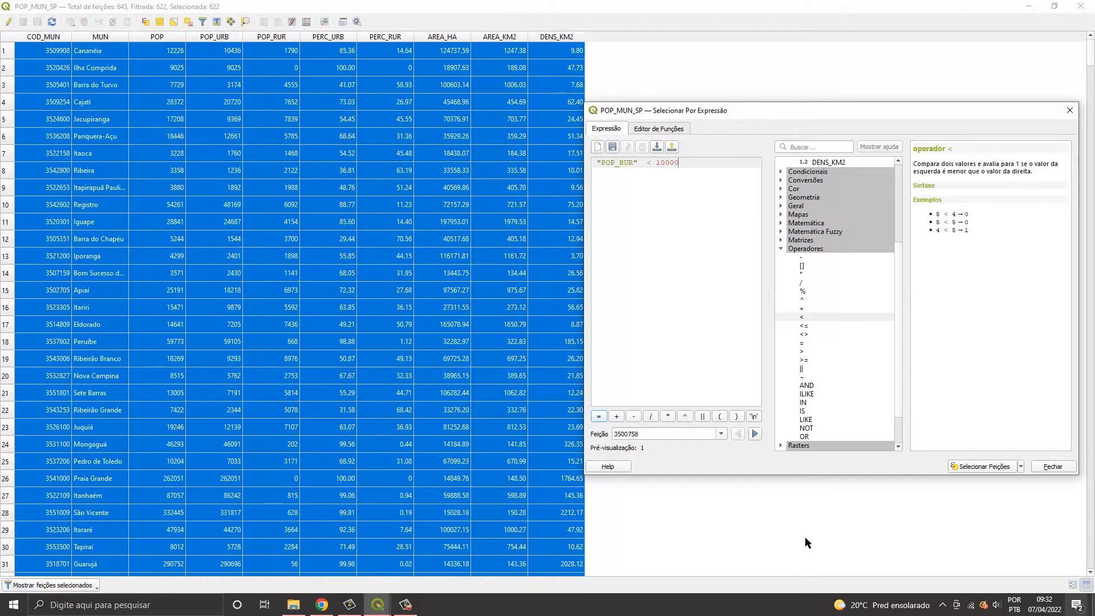
Return to the map and arrange the statistics as a floating window tall enough to show every row.
mouse_move(378, 603)
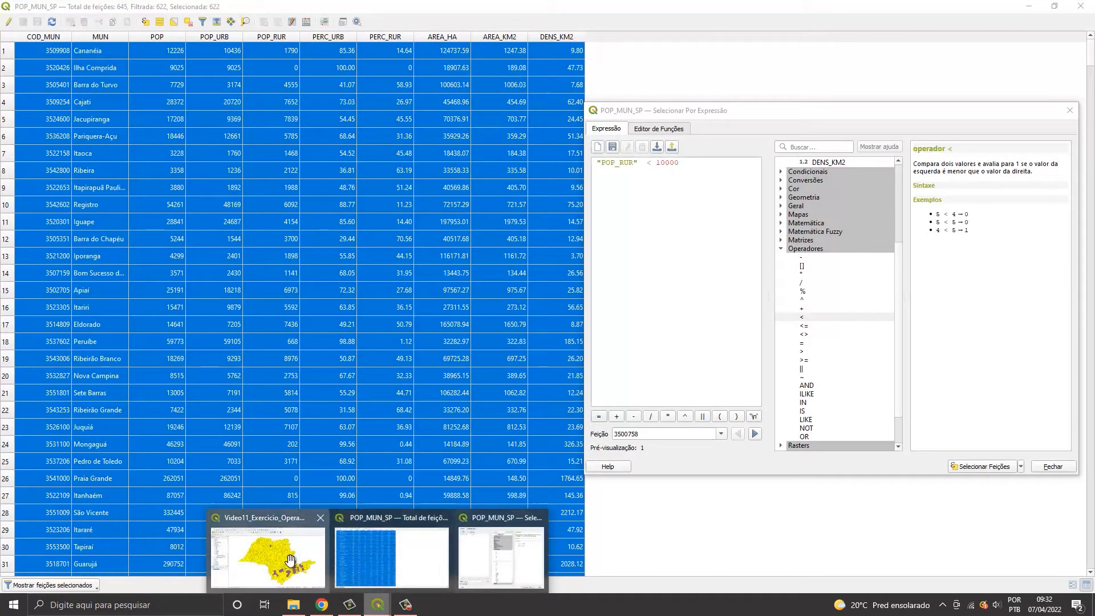
left_click(298, 560)
left_click_drag(634, 158, 661, 111)
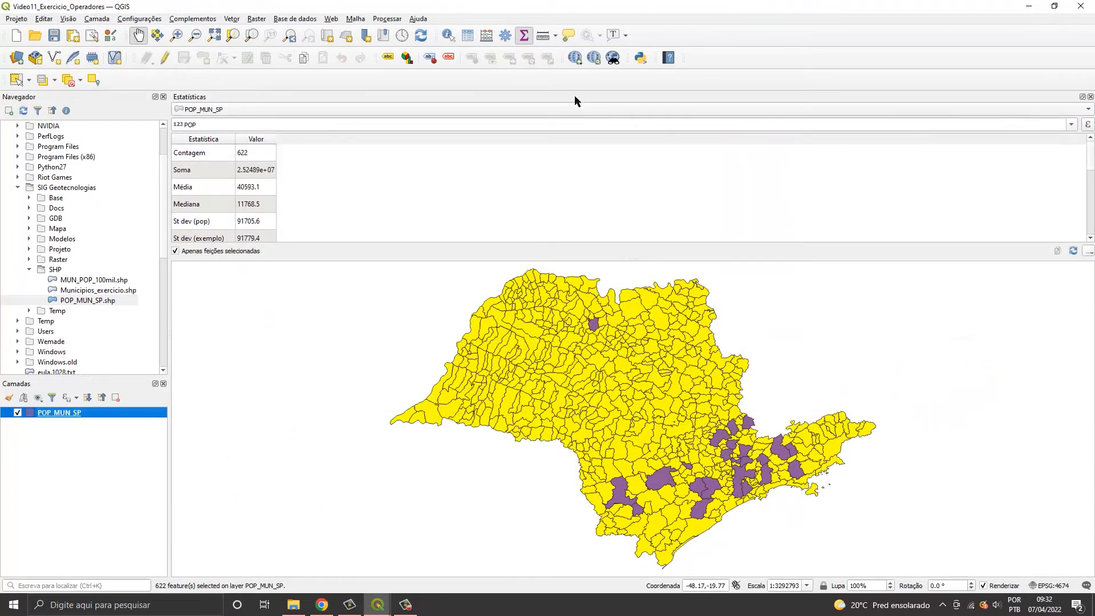
left_click_drag(574, 95, 472, 214)
left_click_drag(157, 181, 637, 209)
left_click_drag(835, 219, 538, 196)
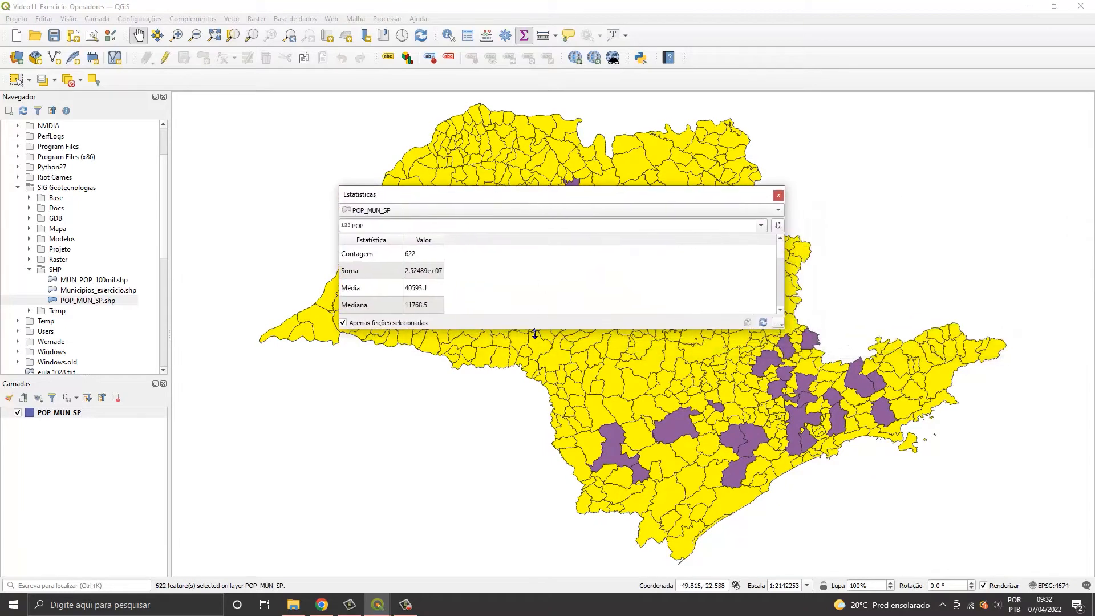
left_click_drag(535, 330, 528, 562)
left_click_drag(517, 201, 477, 184)
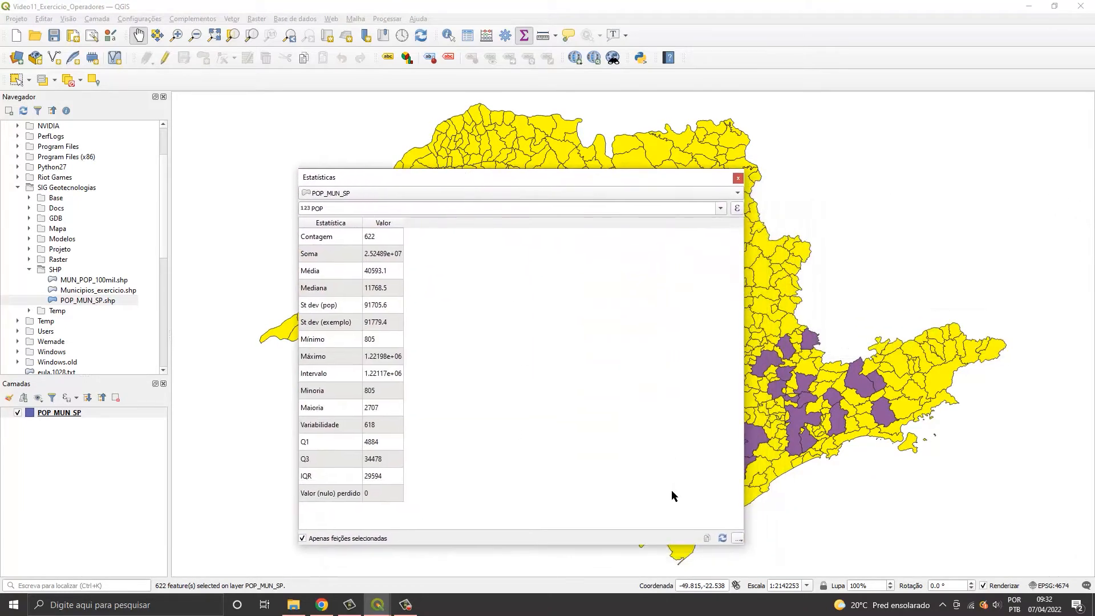
Show the statistics of the POP_RUR field for the selected municipalities.
left_click(721, 541)
left_click(720, 209)
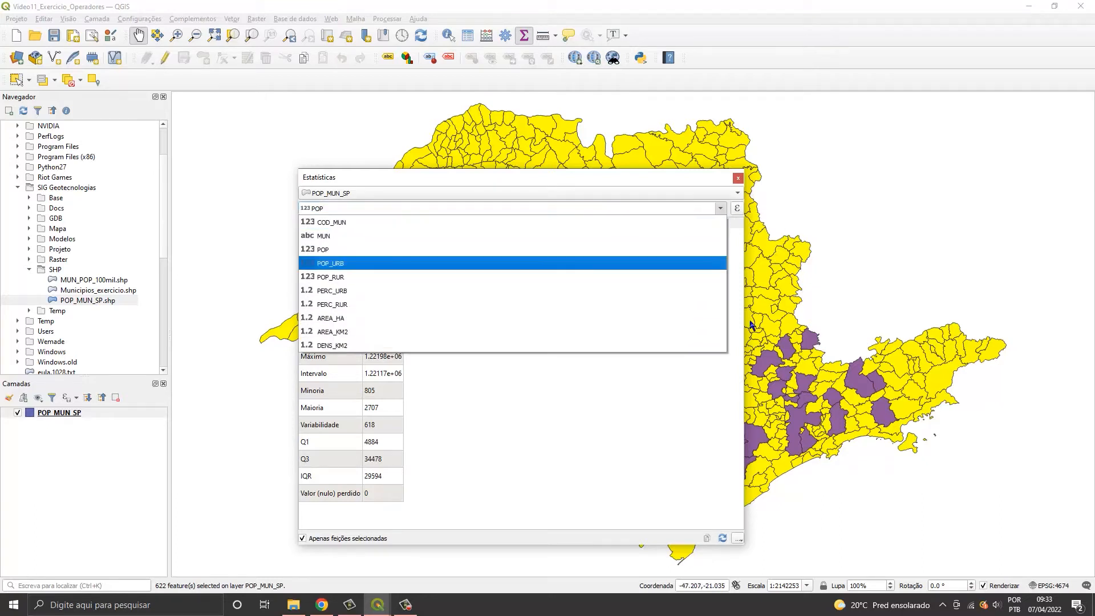
left_click(336, 279)
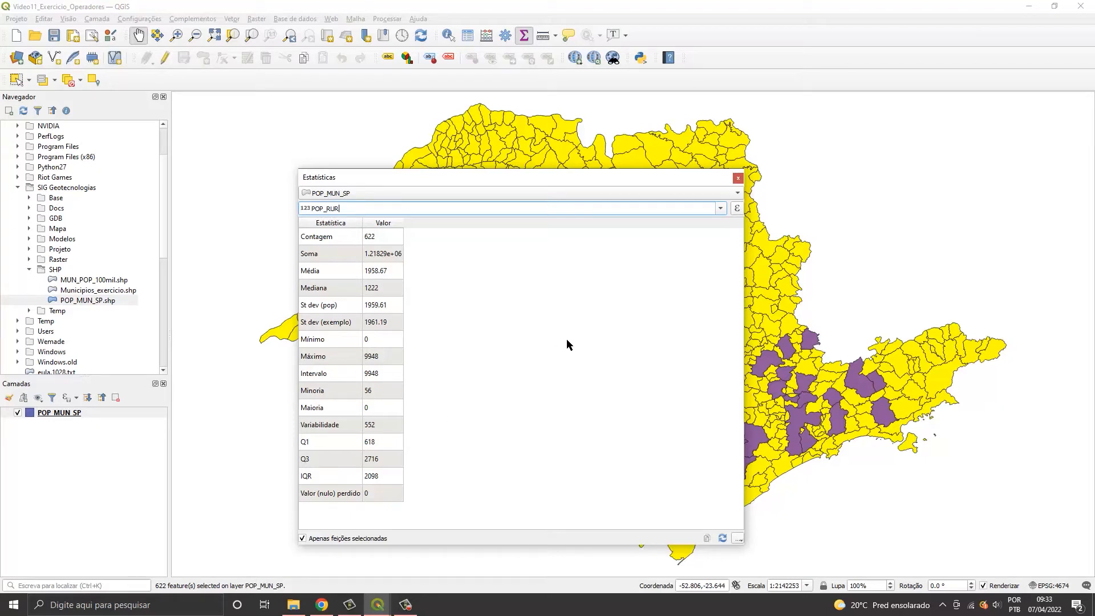
Show the statistics of the AREA_HA field for the selected municipalities, and close the statistics window.
left_click(721, 209)
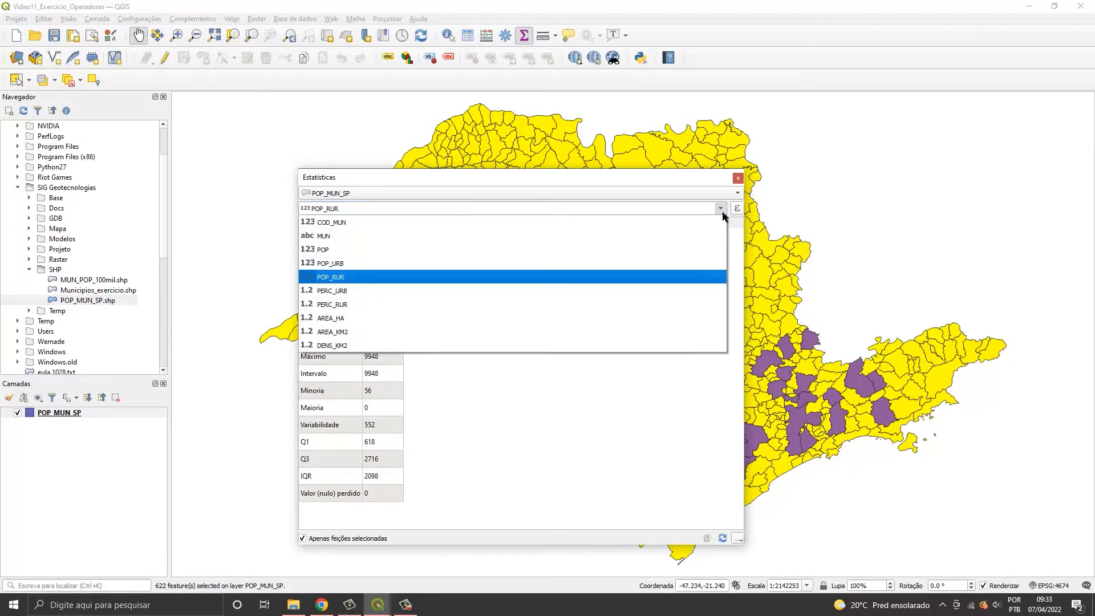
left_click(404, 317)
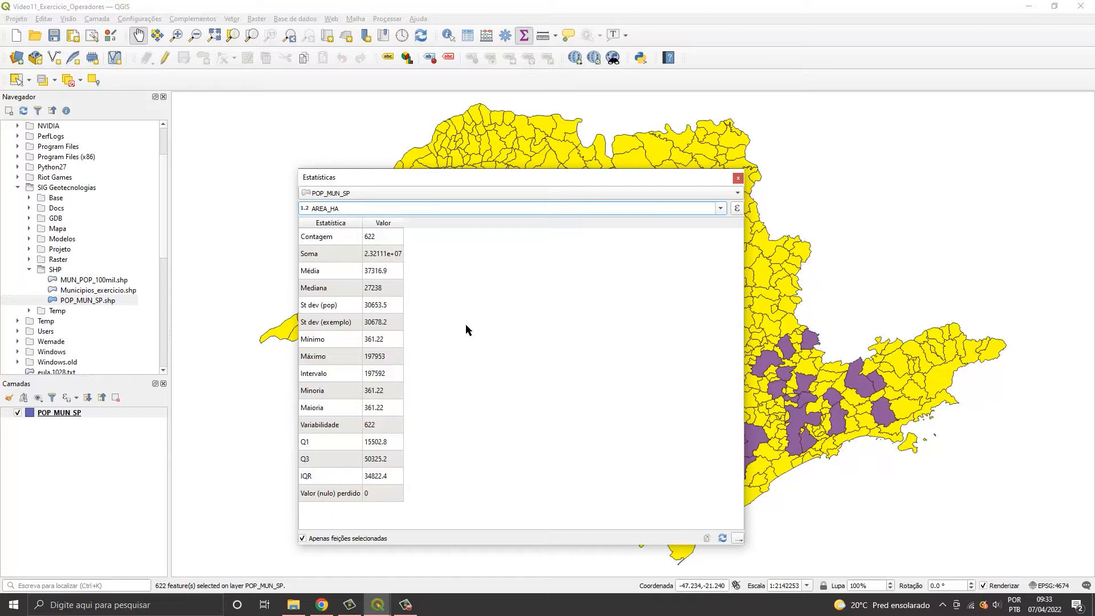
left_click(720, 208)
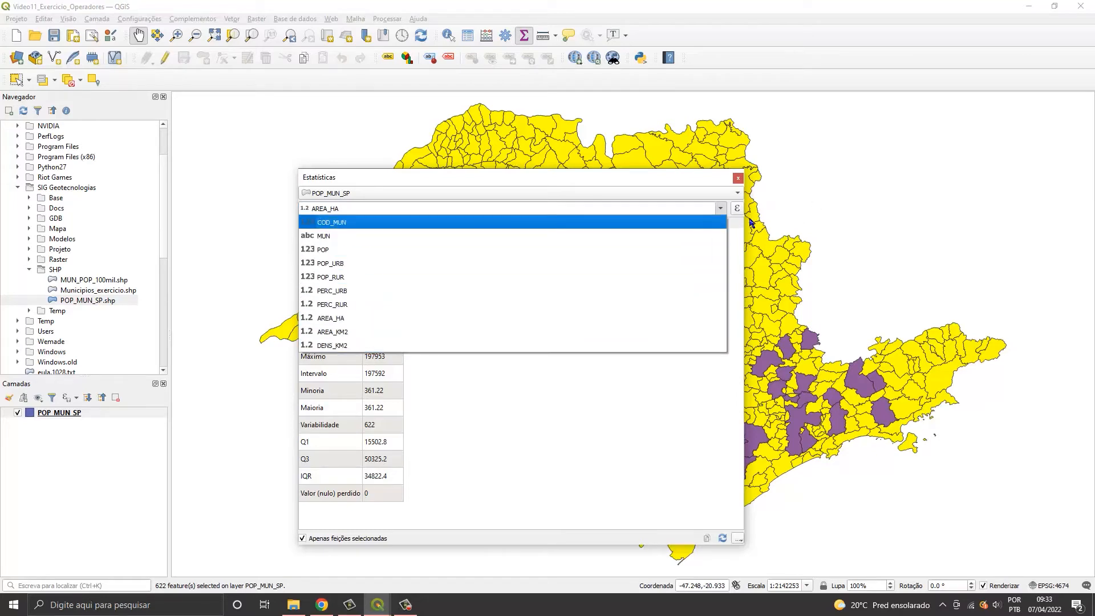
left_click(725, 211)
left_click(738, 180)
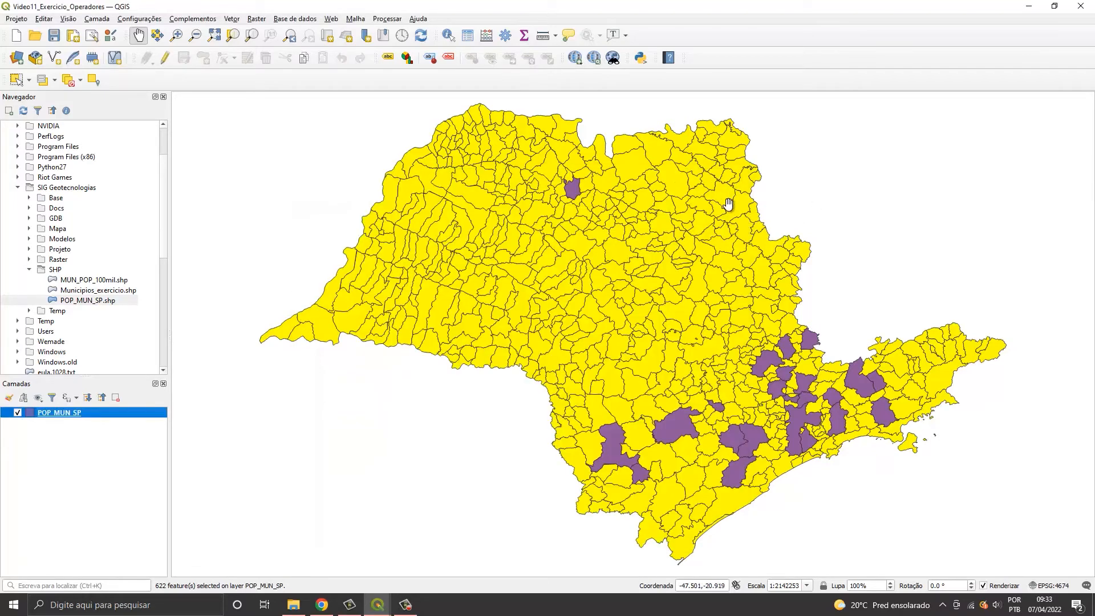
left_click(374, 604)
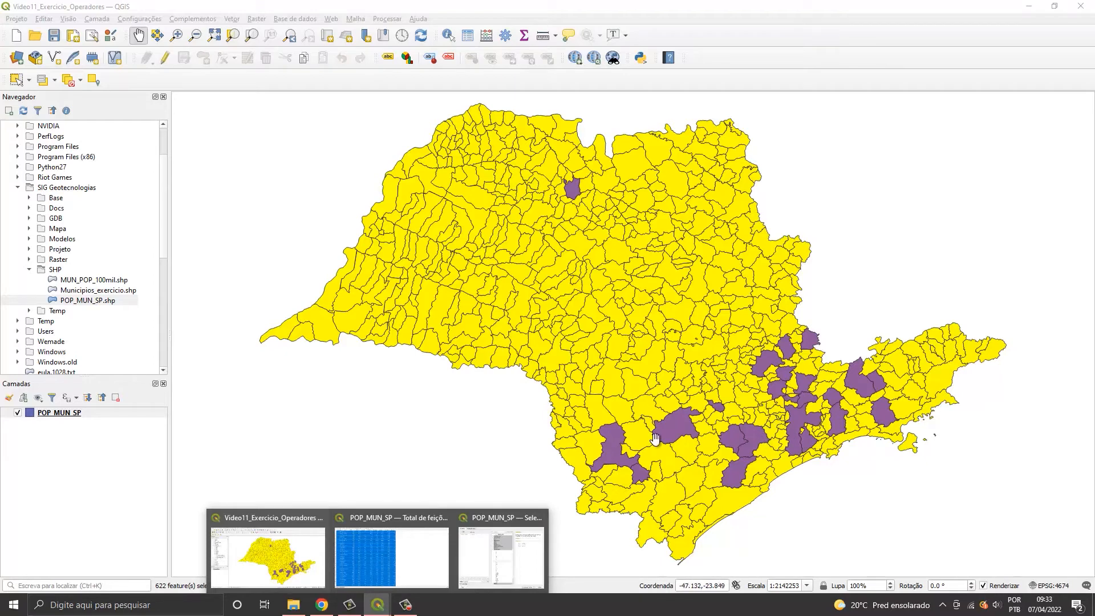
right_click(86, 413)
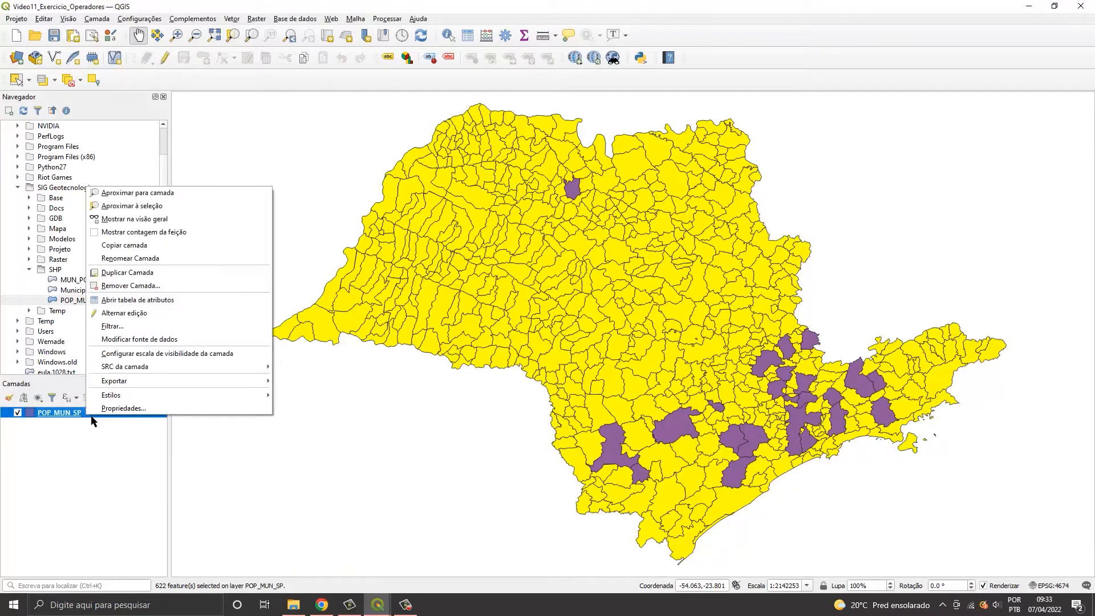
mouse_move(268, 382)
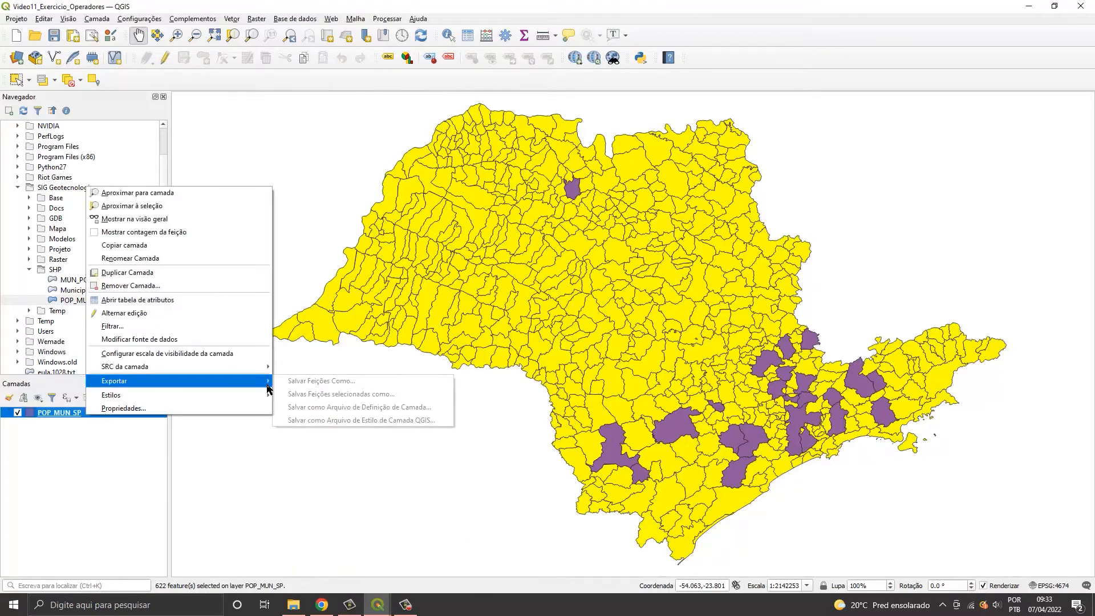
left_click(309, 396)
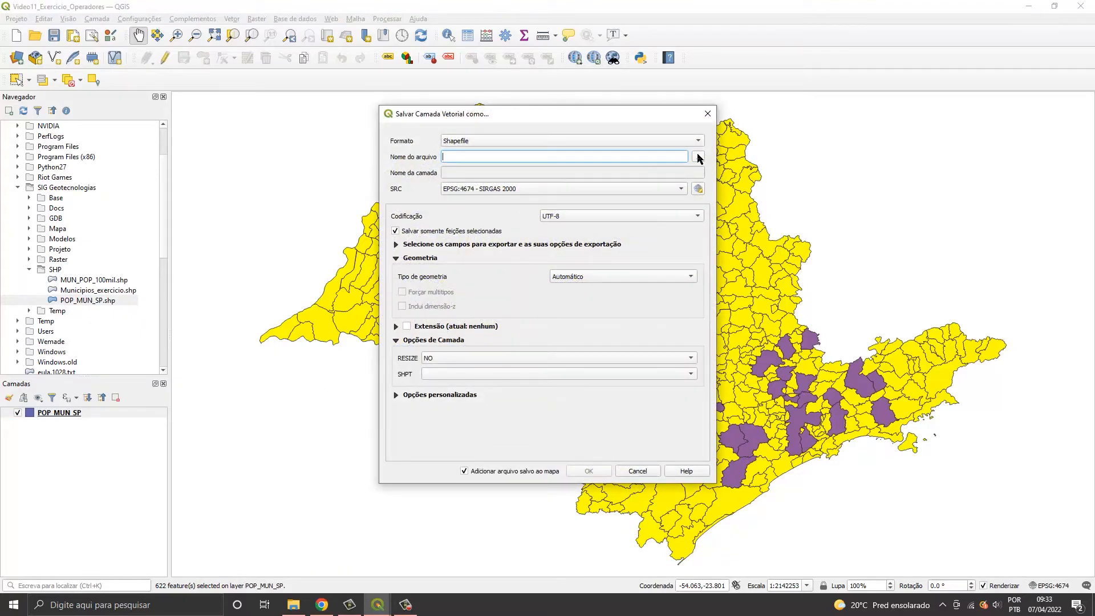
left_click(699, 158)
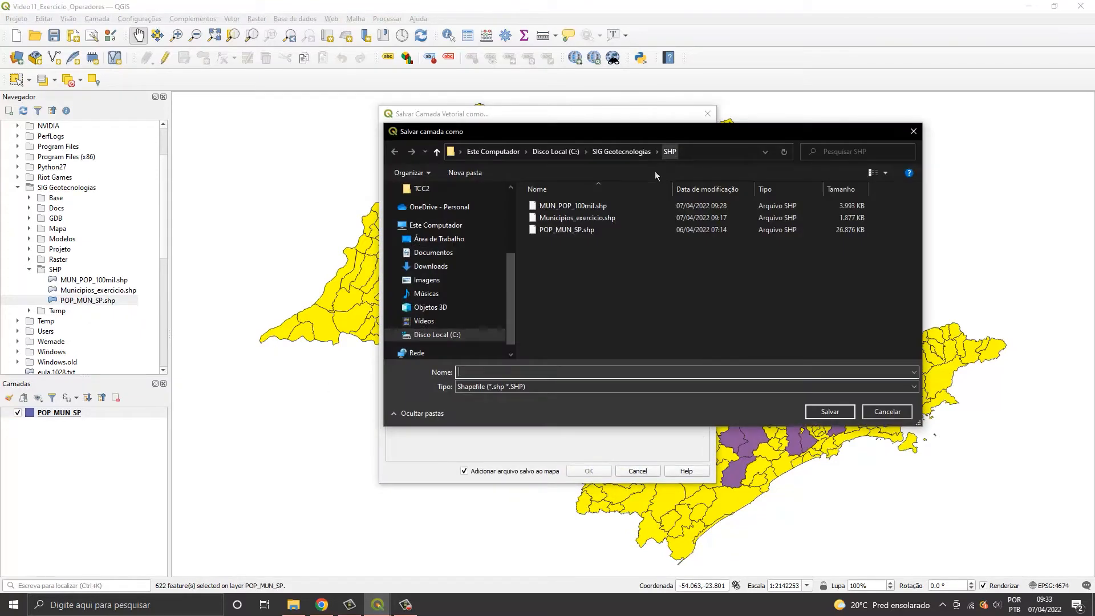
left_click(915, 132)
left_click(708, 113)
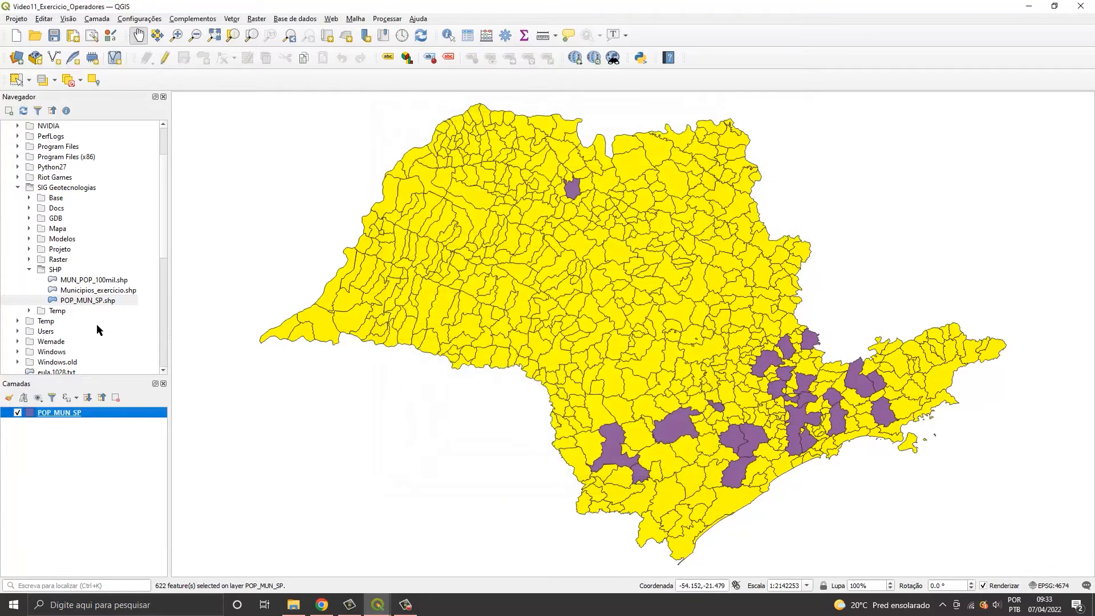
Start exporting only the selected features of POP_MUN_SP as a shapefile, and browse to the SHP folder for the file name.
right_click(79, 411)
mouse_move(247, 379)
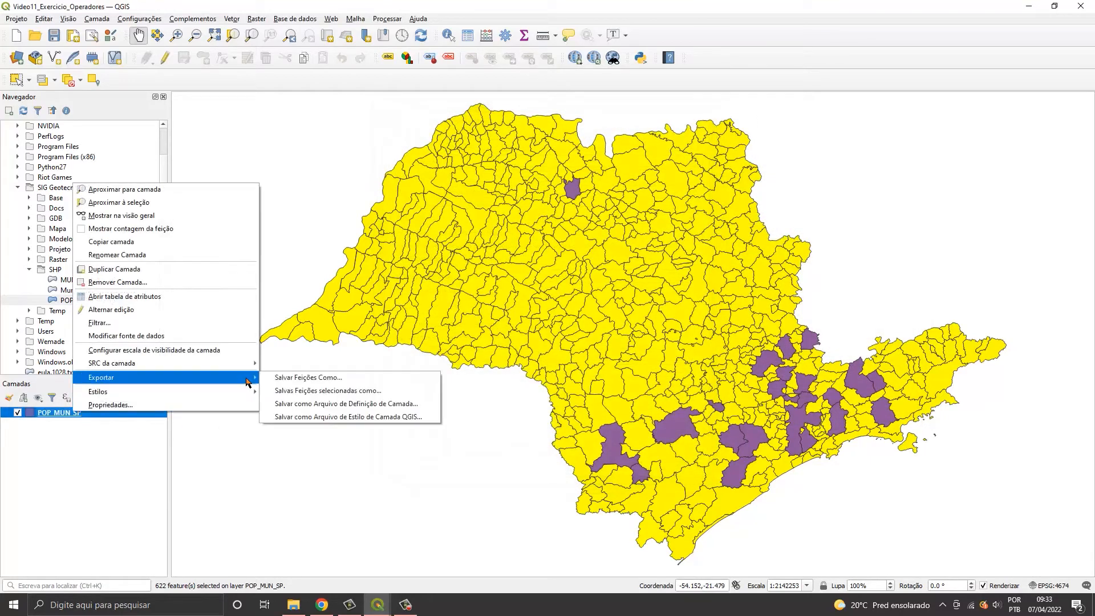
left_click(317, 392)
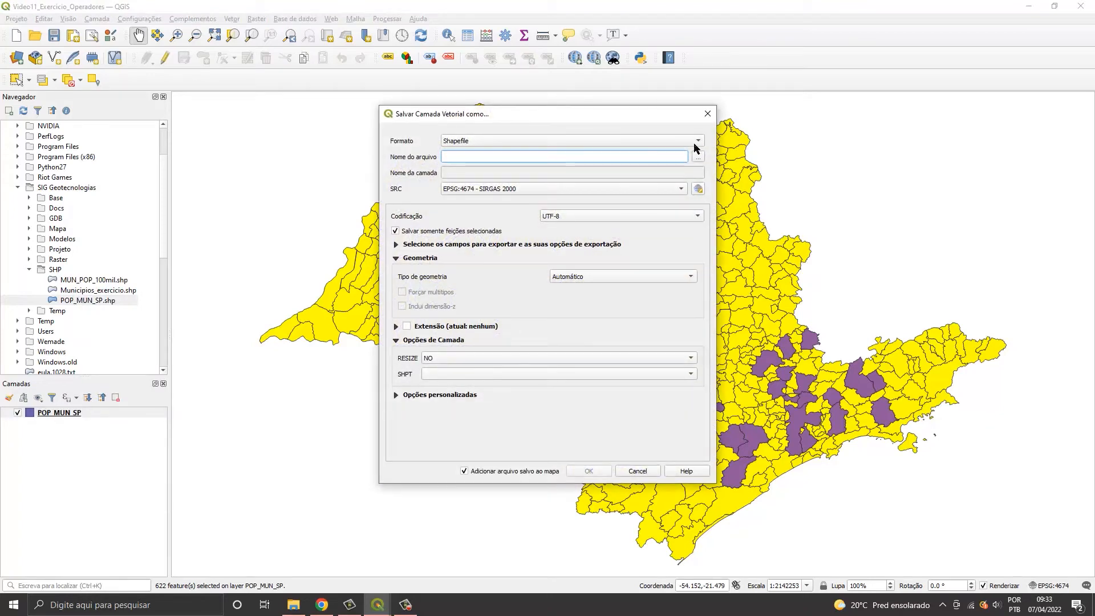
left_click(697, 157)
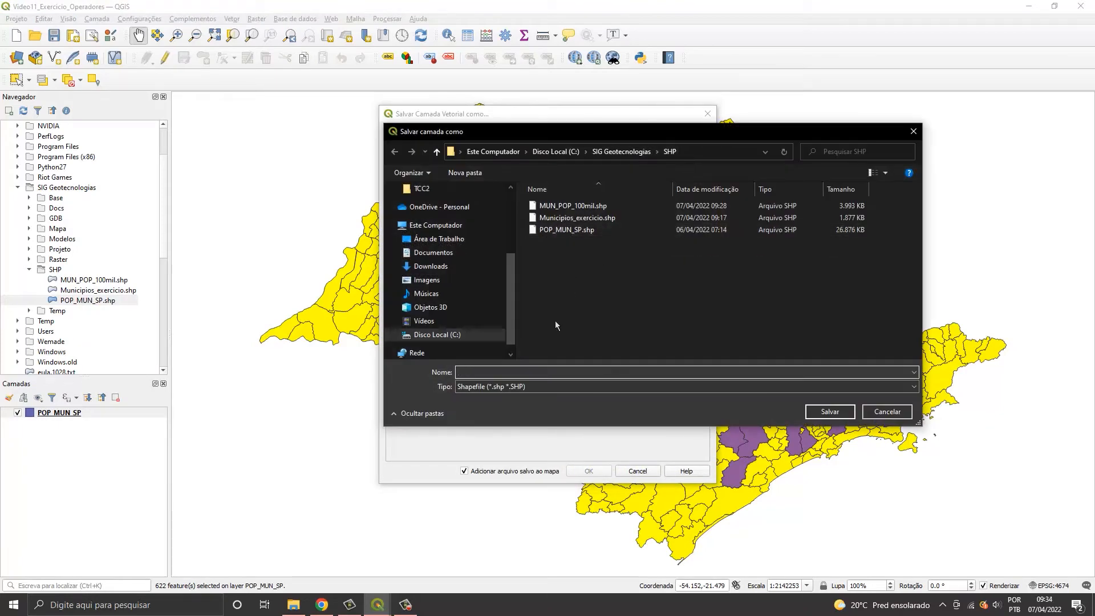
type("POPO")
key("BackSpace")
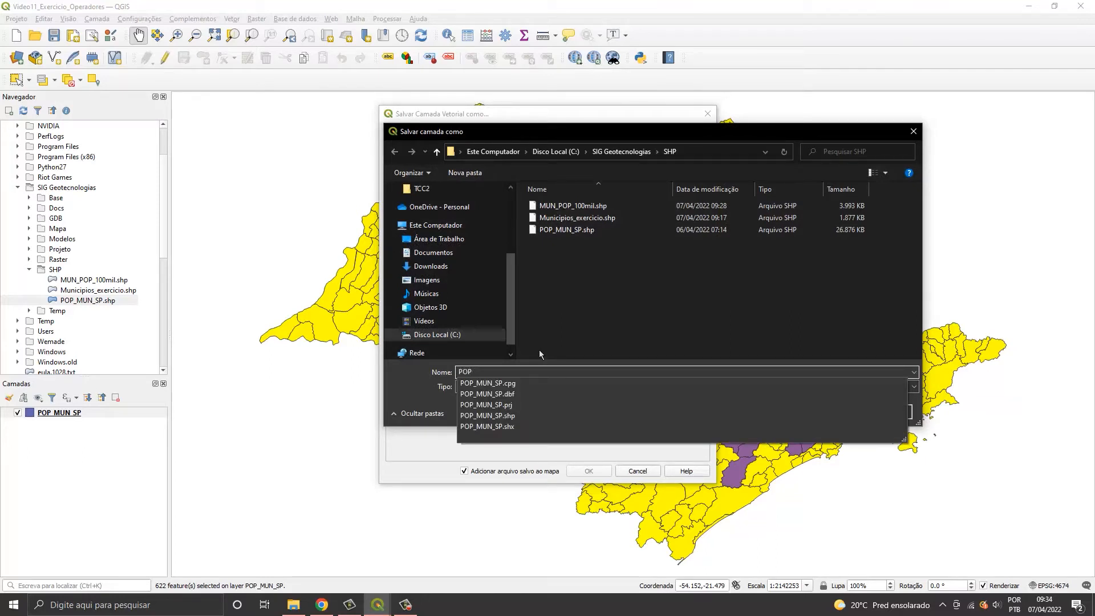
type("RUR")
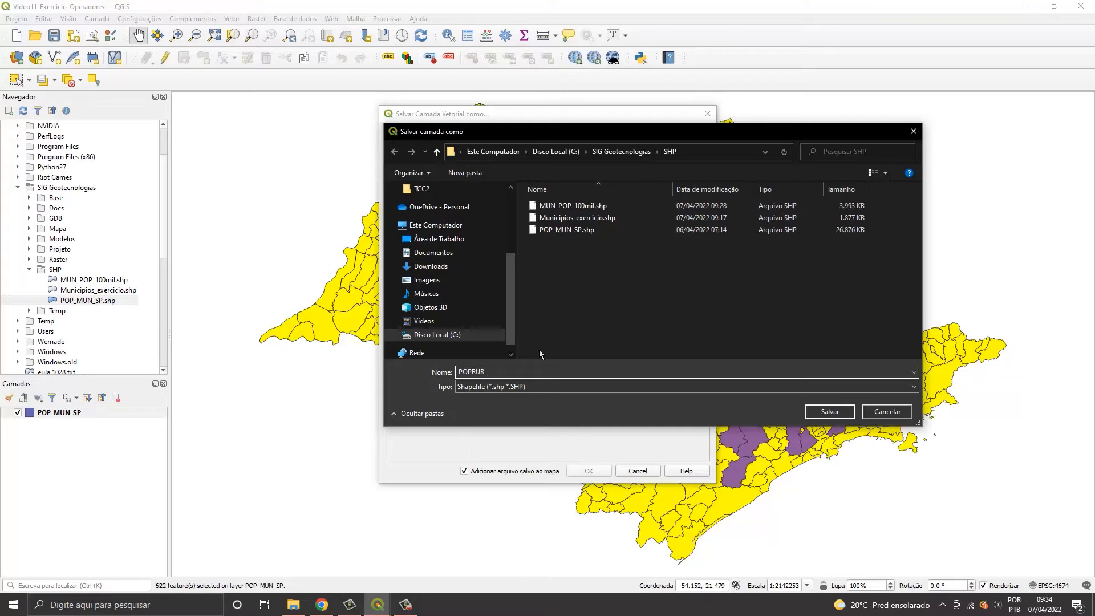
type("_")
type("MUN")
key("BackSpace")
key("BackSpace")
key("BackSpace")
key("BackSpace")
key("BackSpace")
key("BackSpace")
key("BackSpace")
key("BackSpace")
key("BackSpace")
key("BackSpace")
Name the shapefile MUN_POPRUR_10000 in the SHP folder and export it without adding it to the map.
type("MUN_POPRUR")
left_click(824, 411)
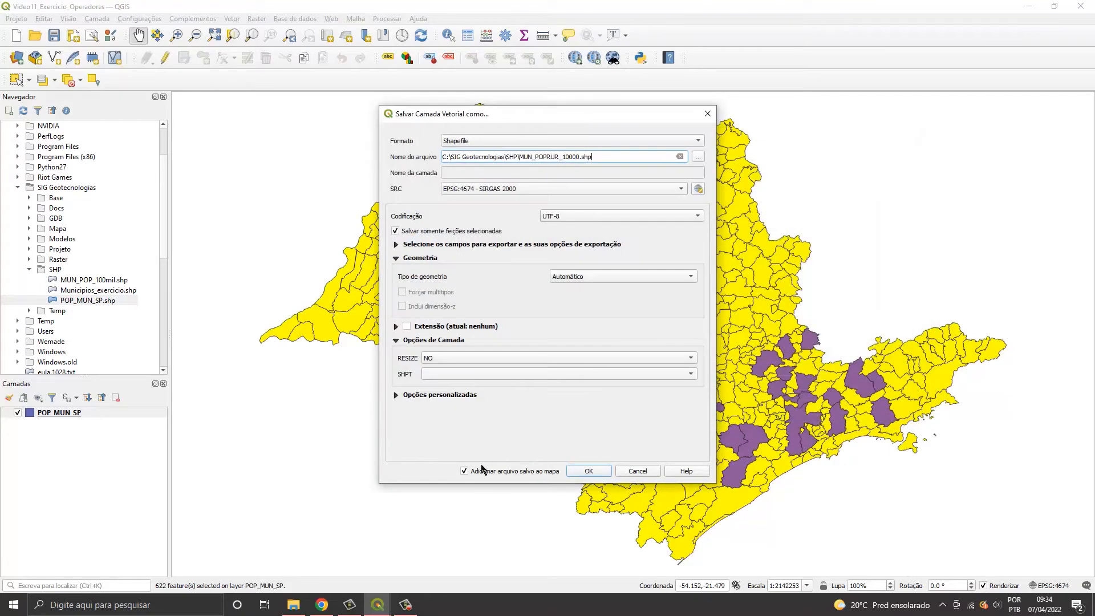
left_click(465, 471)
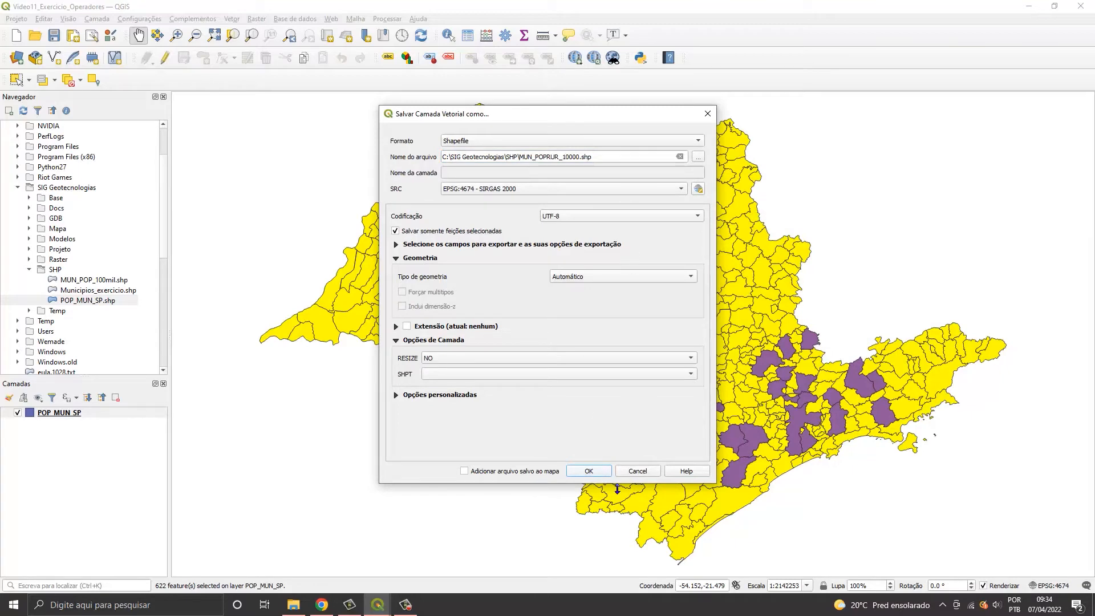
left_click(590, 472)
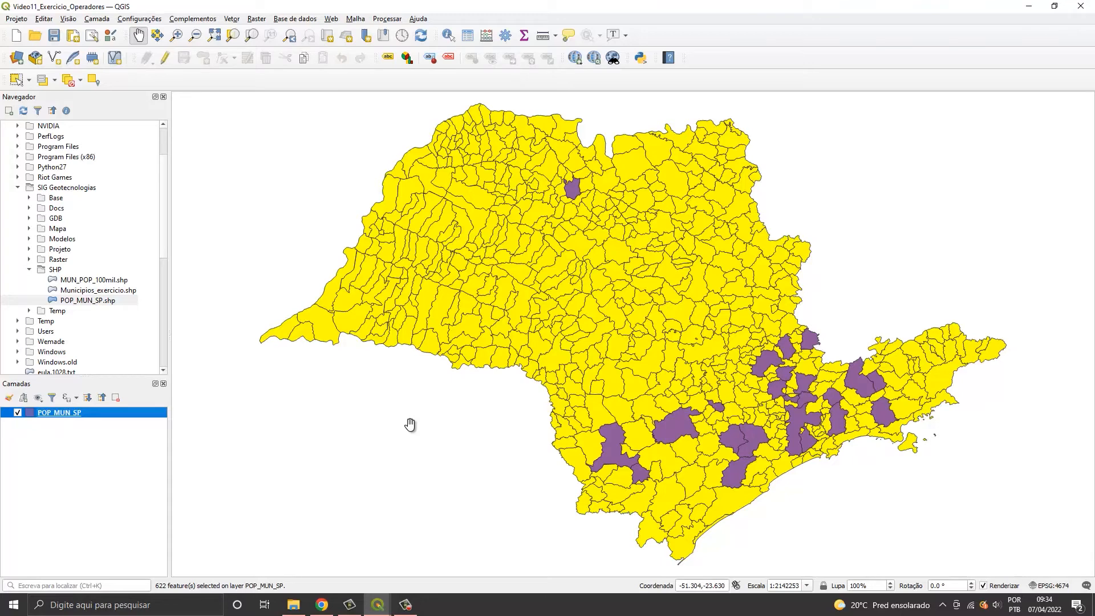
Return to the attribute table and the select-by-expression window of POP_MUN_SP, and clear the previous expression.
left_click(377, 604)
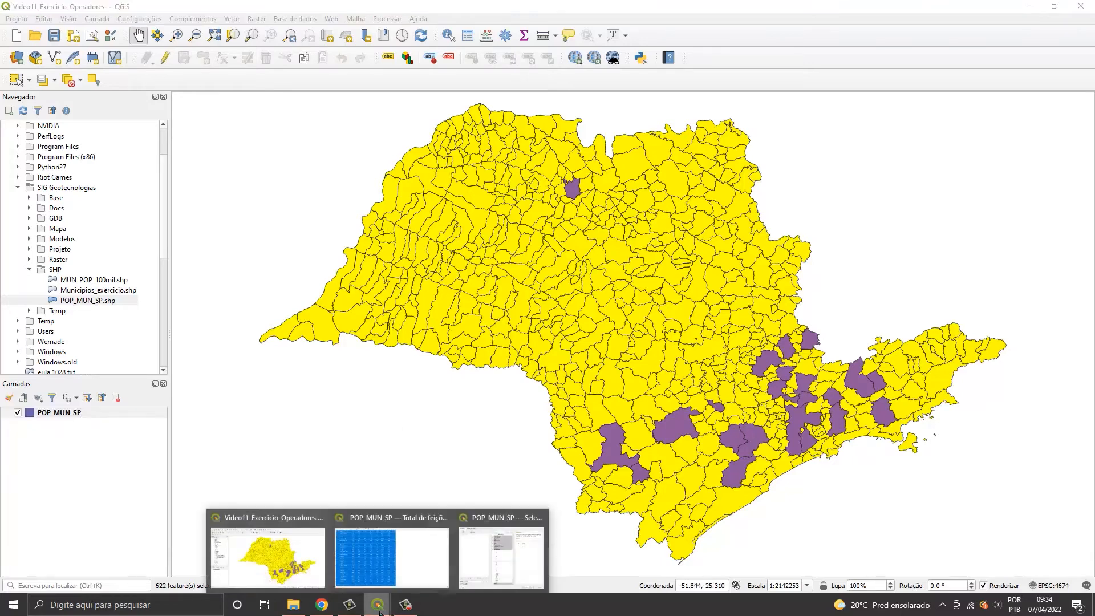
left_click(392, 556)
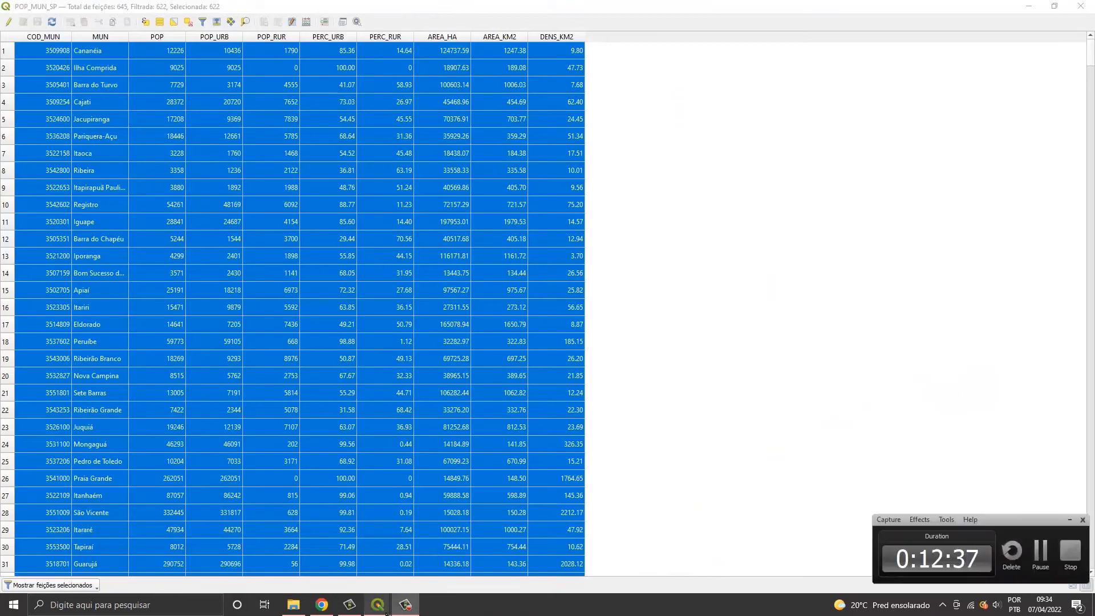
left_click(500, 556)
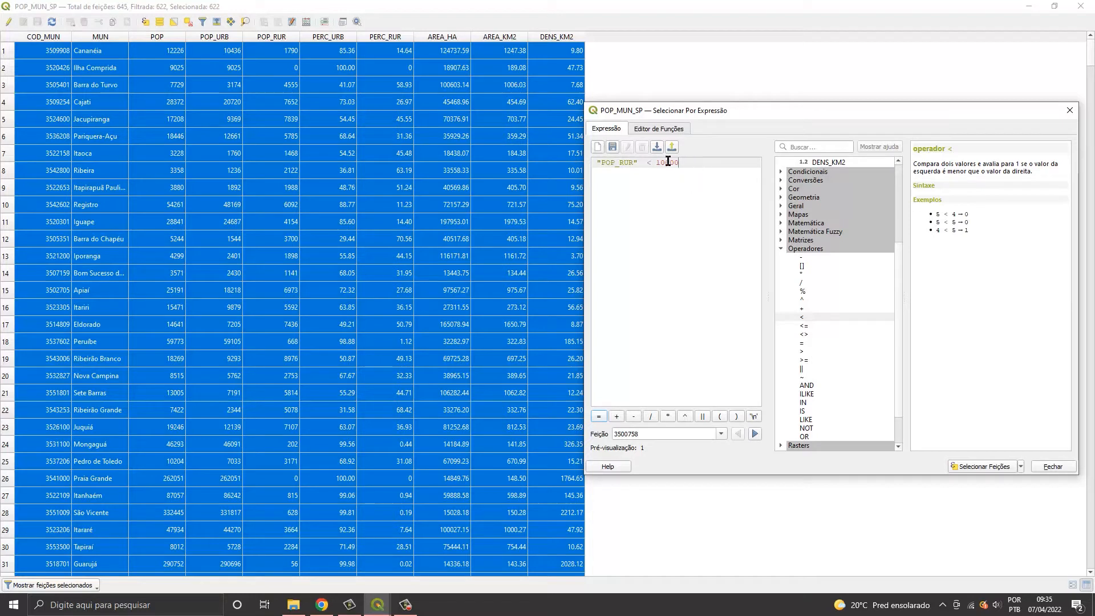
left_click_drag(695, 183, 534, 149)
key("Delete")
Build the condition "POP" > 100000 in the selection expression.
scroll(817, 295, "down", 1)
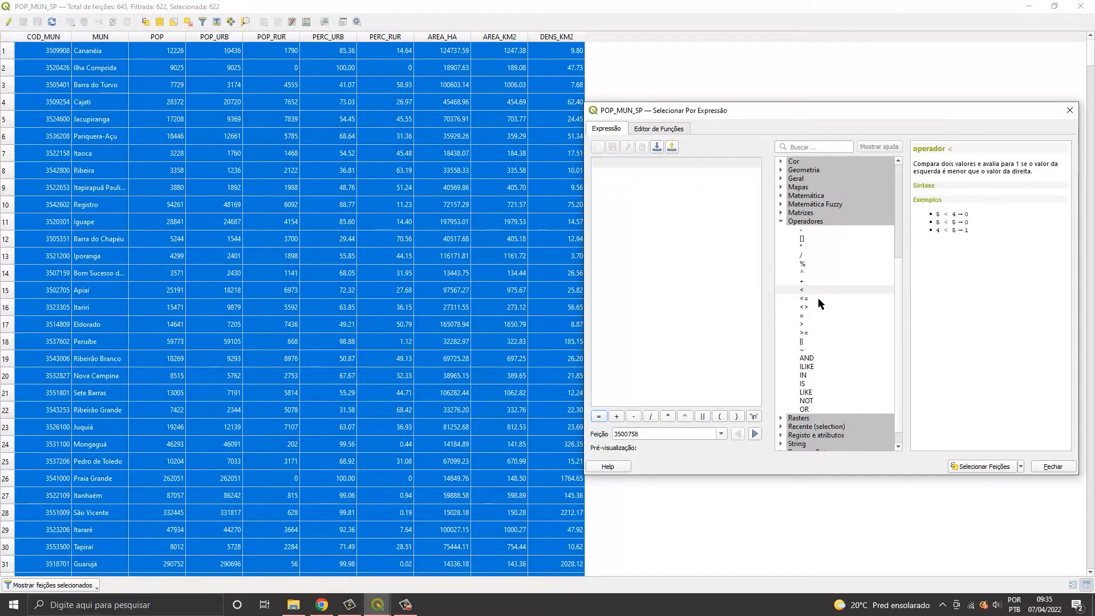
scroll(820, 298, "up", 5)
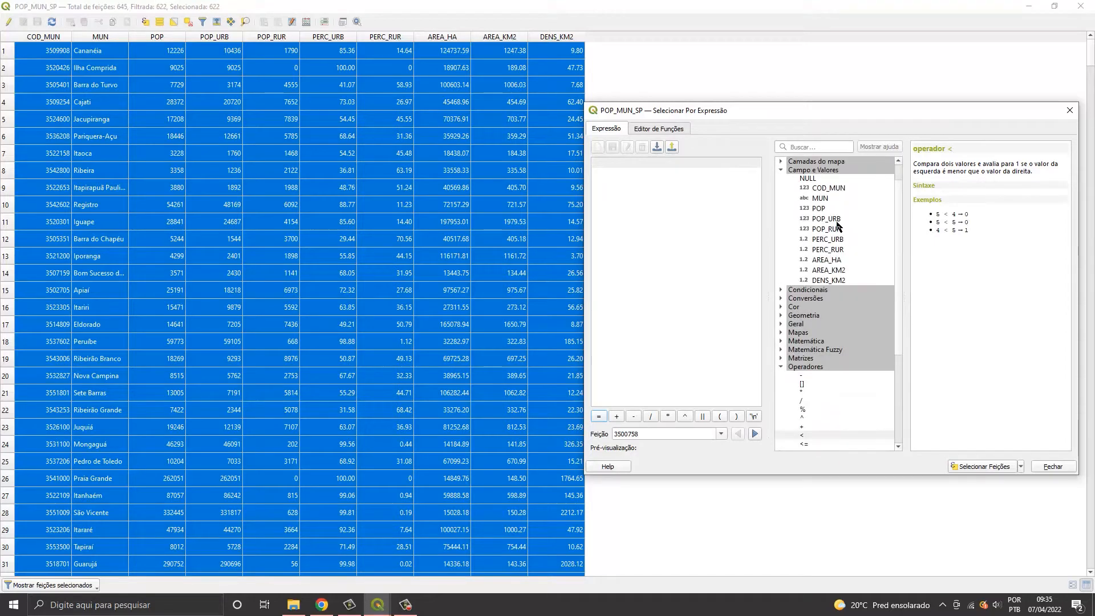
left_click(820, 210)
double_click(821, 211)
scroll(808, 317, "down", 5)
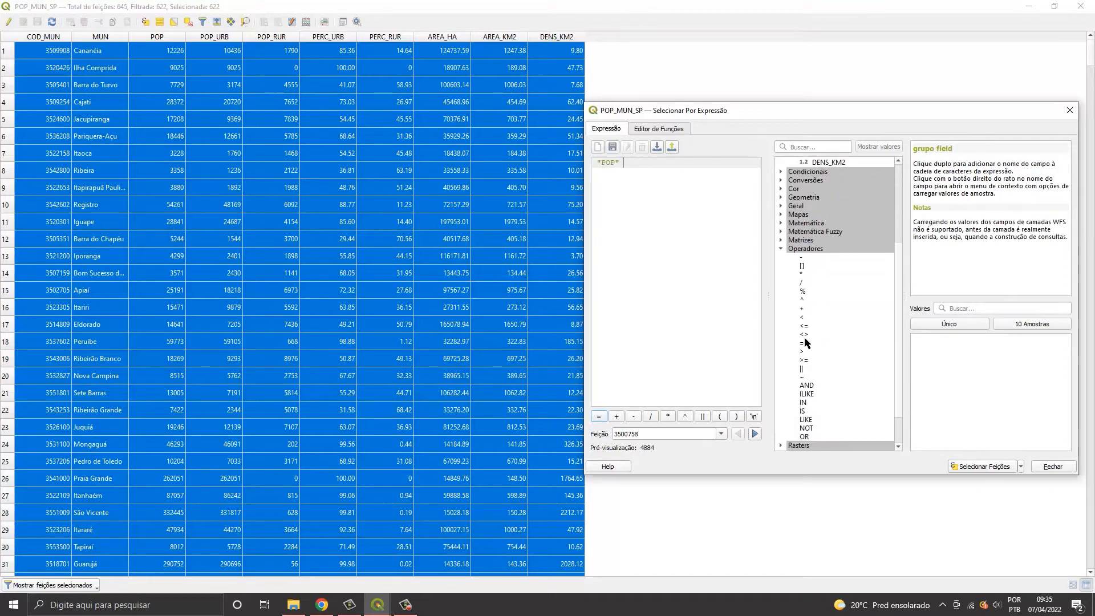
double_click(803, 351)
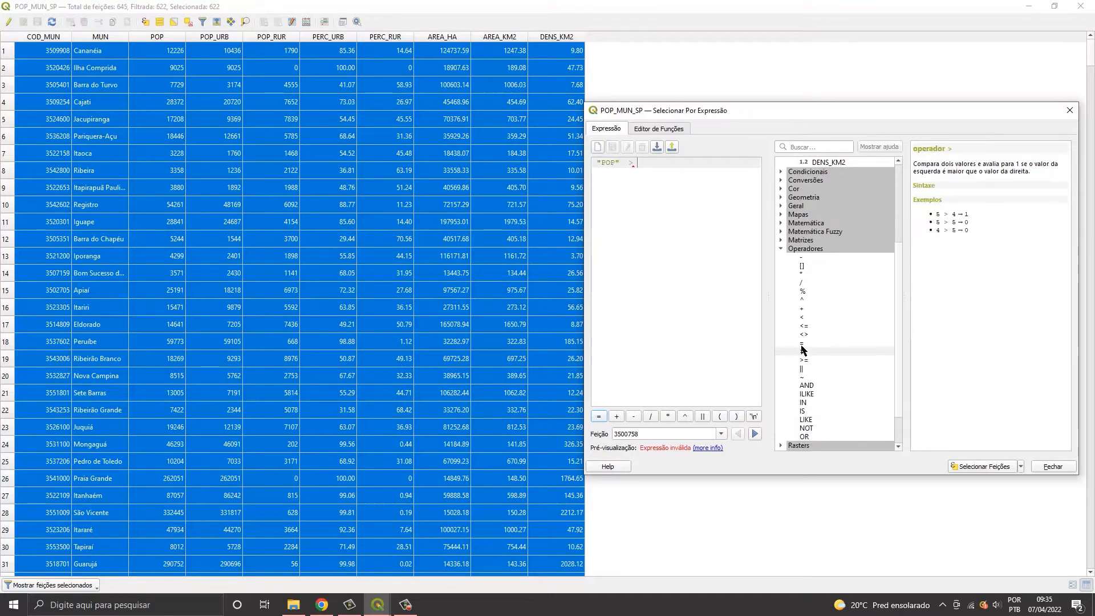
type("100000")
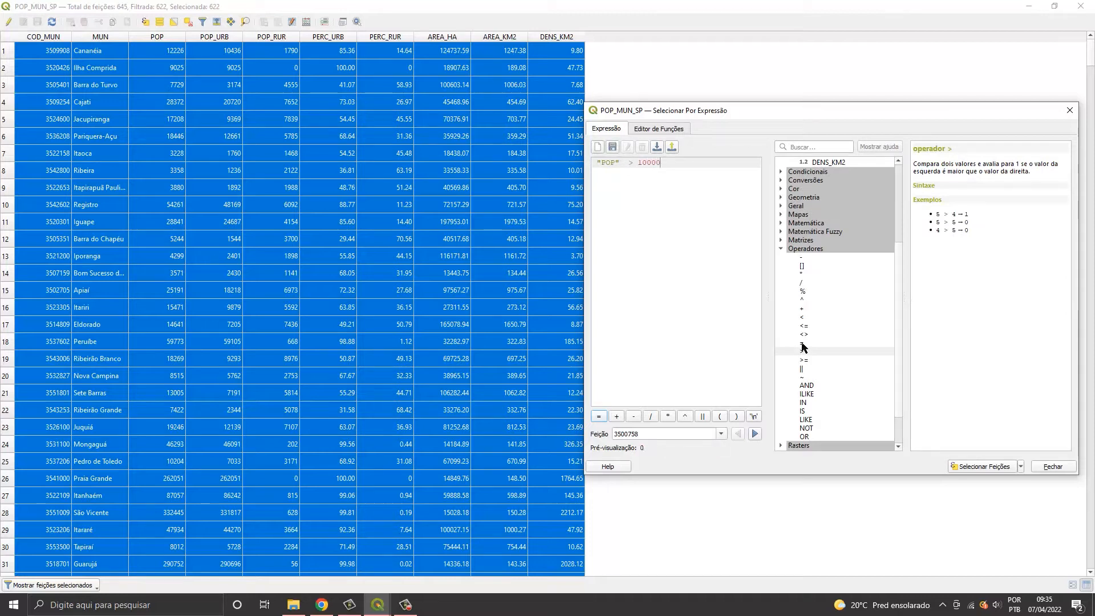
Extend the selection expression with AND "AREA_HA" > 50000.
scroll(829, 317, "up", 4)
scroll(828, 317, "down", 6)
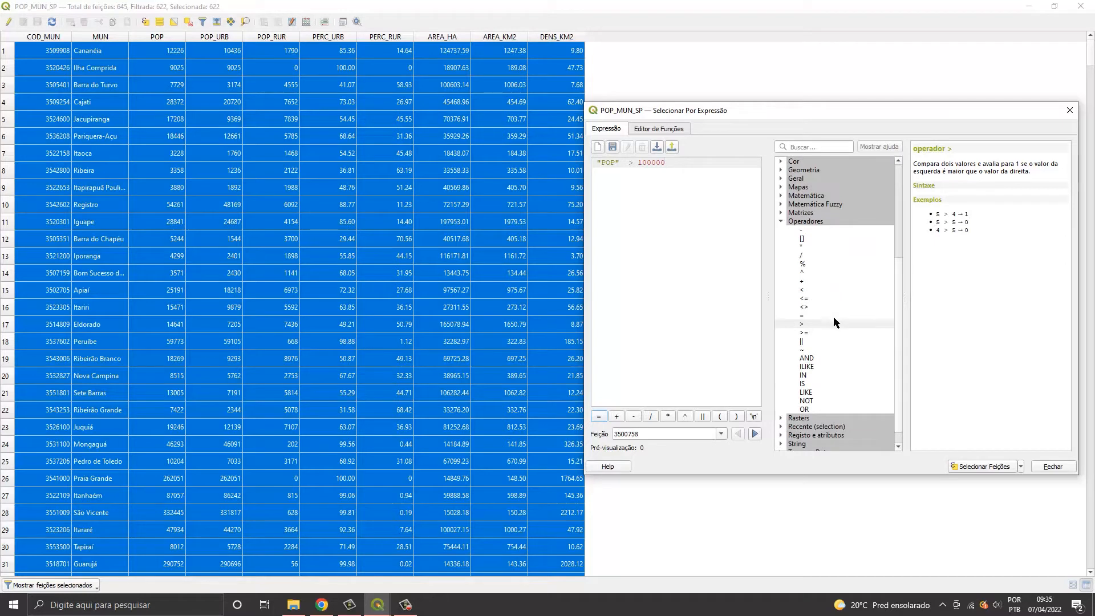
double_click(807, 359)
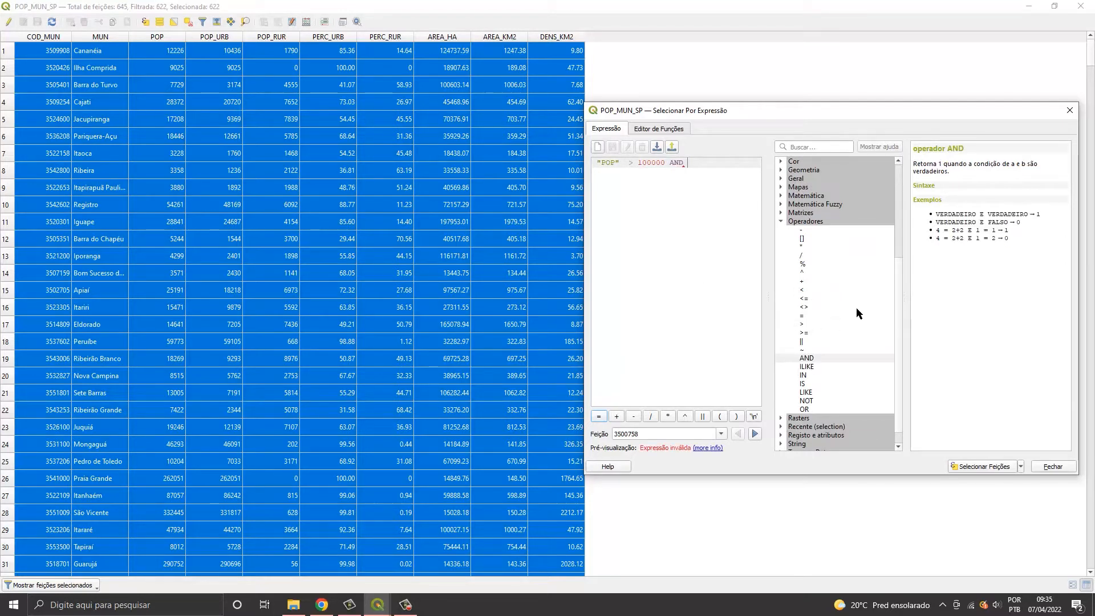
scroll(848, 307, "up", 6)
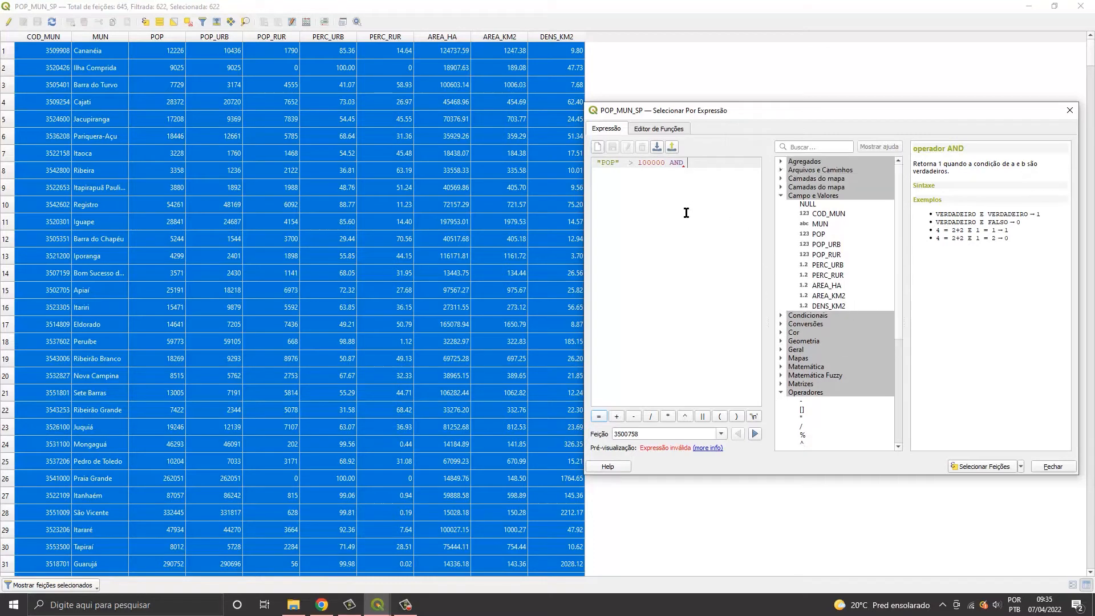
double_click(828, 290)
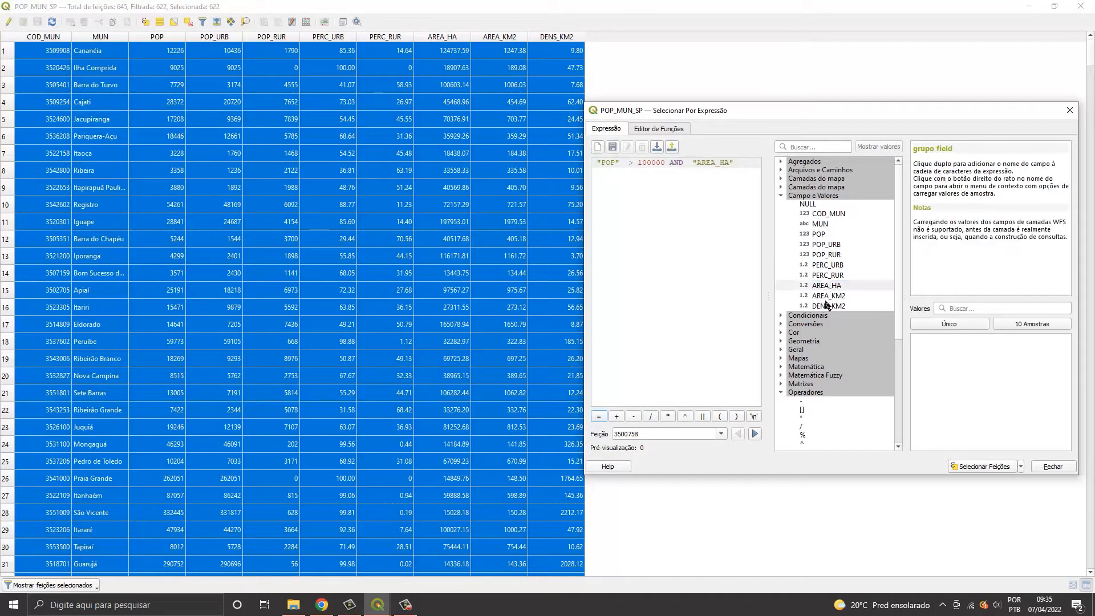
scroll(827, 302, "down", 4)
double_click(802, 382)
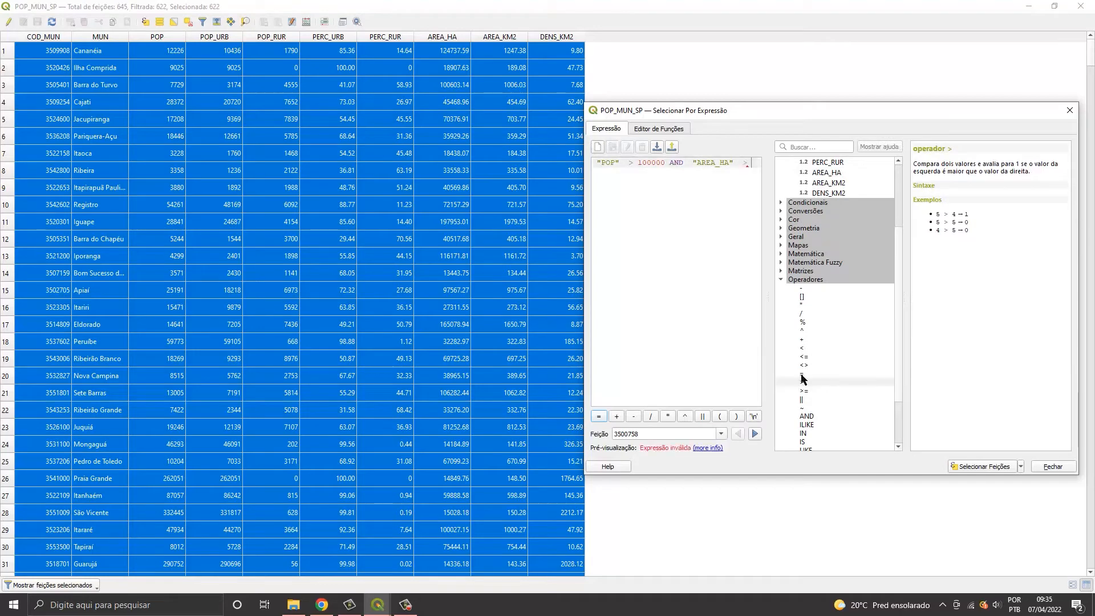
type("50000")
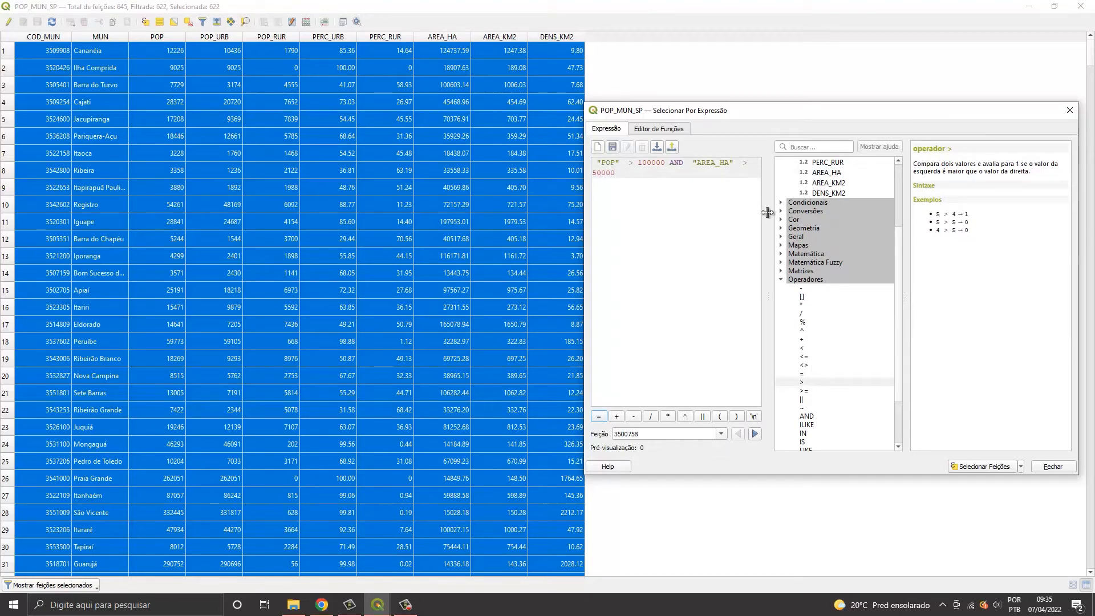
Widen the expression window so the expression fits on one line, and remove the extra space before "AREA_HA".
left_click_drag(586, 221, 490, 223)
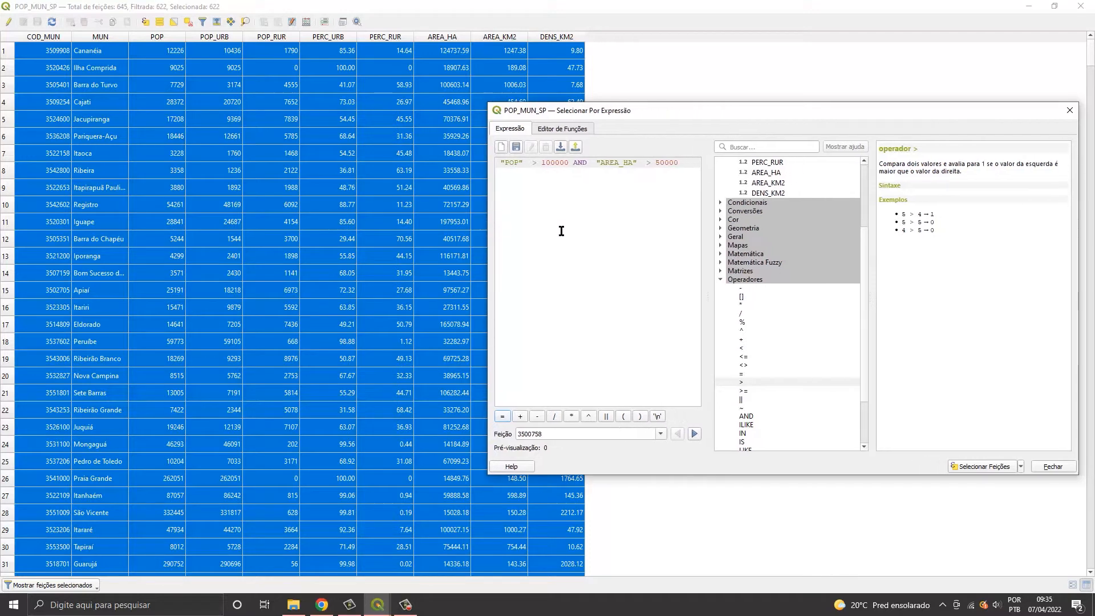
left_click(591, 163)
key("Delete")
Review both conditions and the AND operator, and select the municipalities matching "POP" > 100000 AND "AREA_HA" > 50000.
left_click_drag(501, 163, 695, 167)
left_click(548, 187)
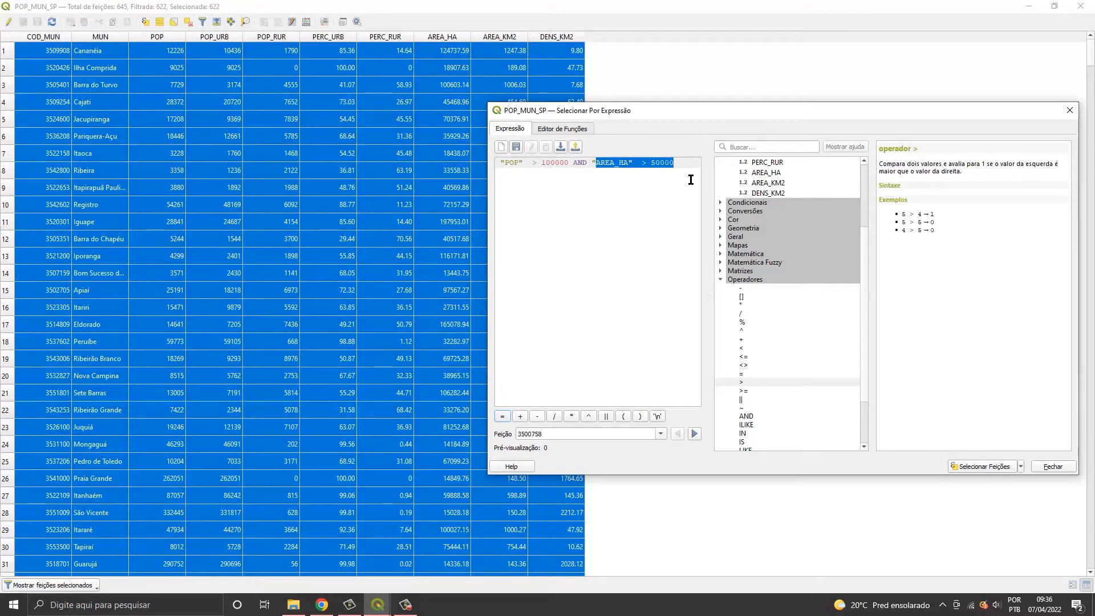
left_click(600, 201)
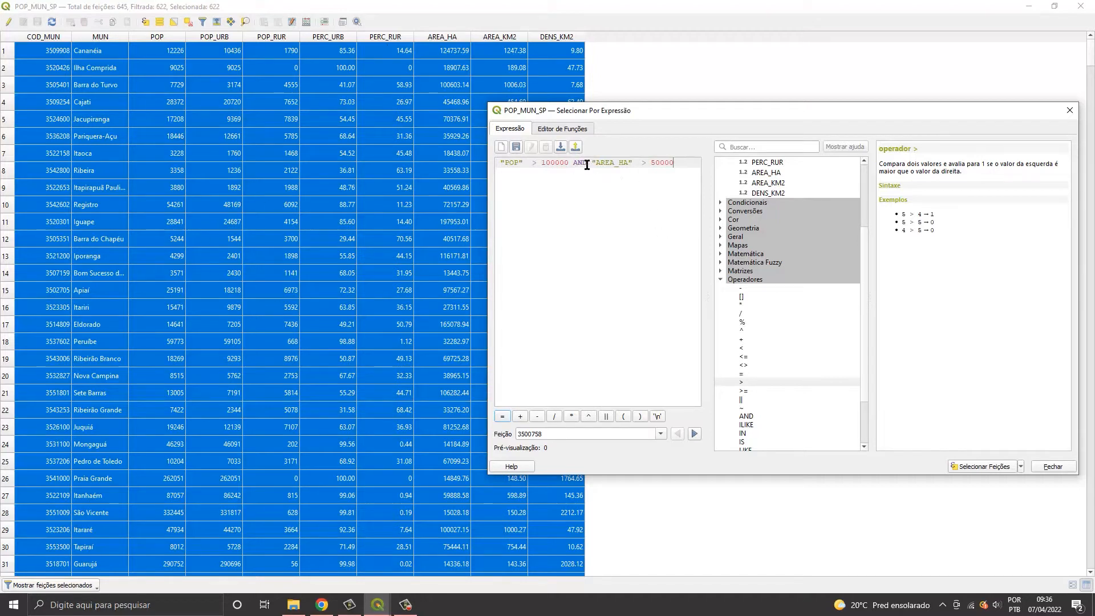
left_click_drag(682, 163, 495, 164)
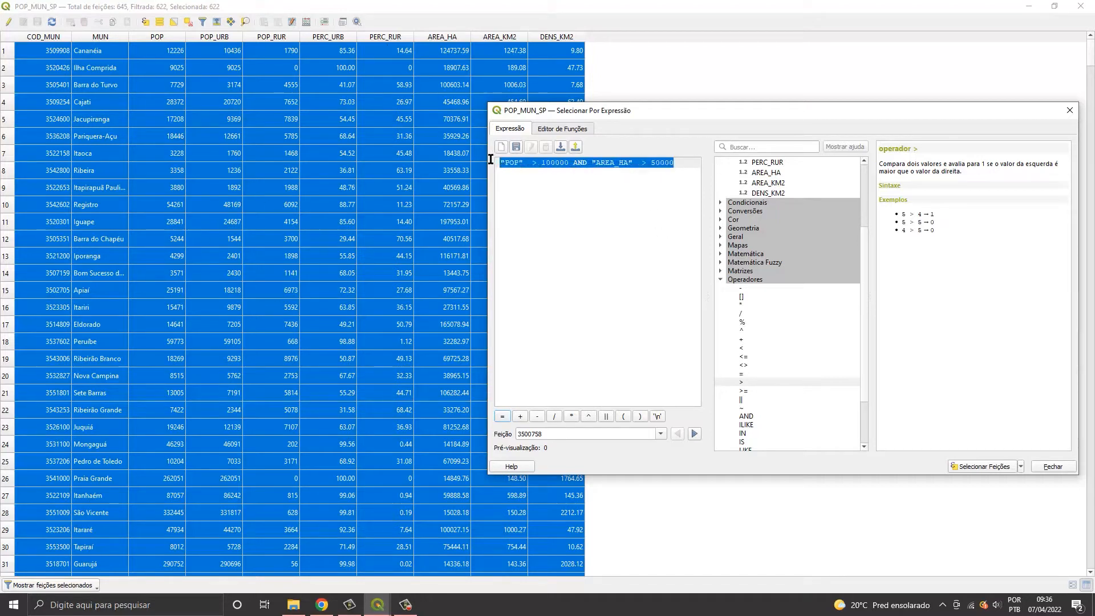
left_click(549, 194)
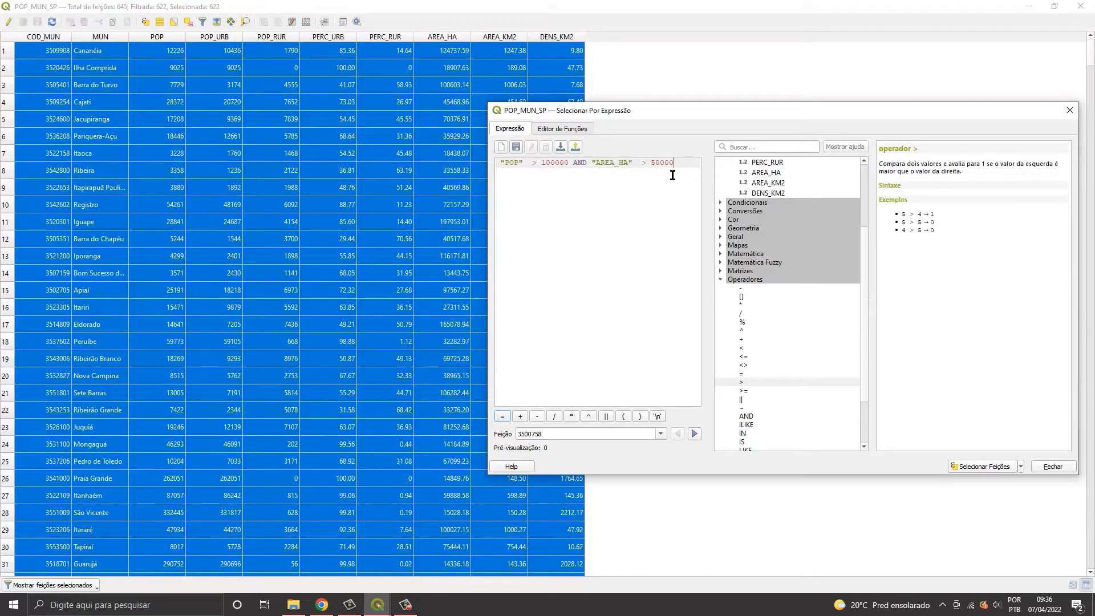
left_click_drag(573, 163, 587, 164)
left_click(584, 195)
left_click(964, 467)
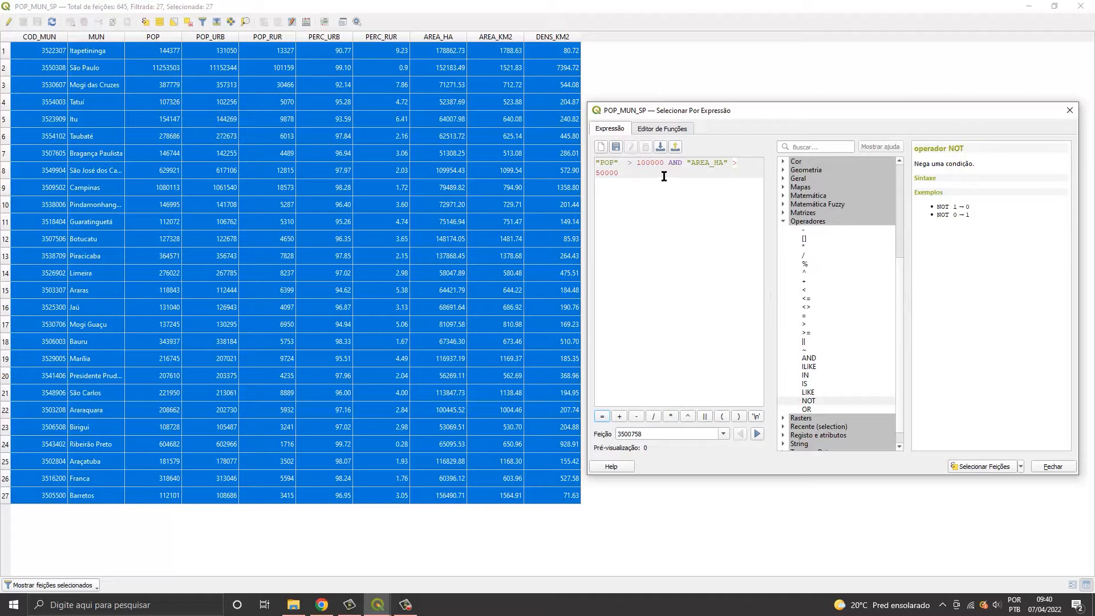
Reduce the expression to NOT "POP" > 100000, select the matching municipalities, and check the POP values of the selected rows.
left_click_drag(665, 176, 668, 162)
key("BackSpace")
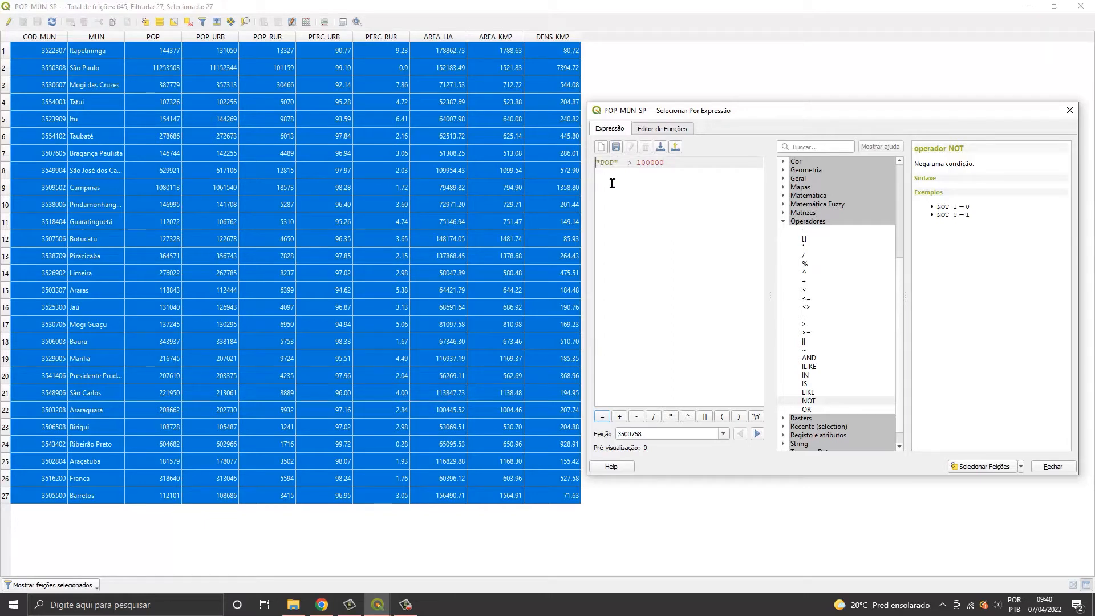
double_click(809, 401)
left_click(645, 164)
key("BackSpace")
left_click_drag(620, 162, 683, 166)
left_click(960, 467)
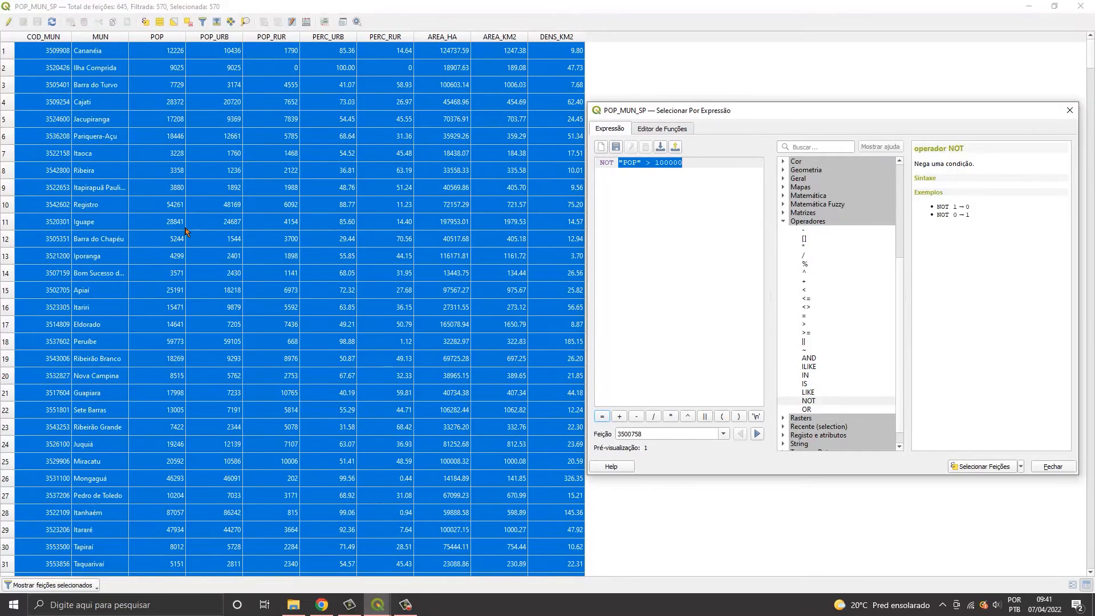
scroll(176, 284, "down", 2)
scroll(176, 284, "down", 17)
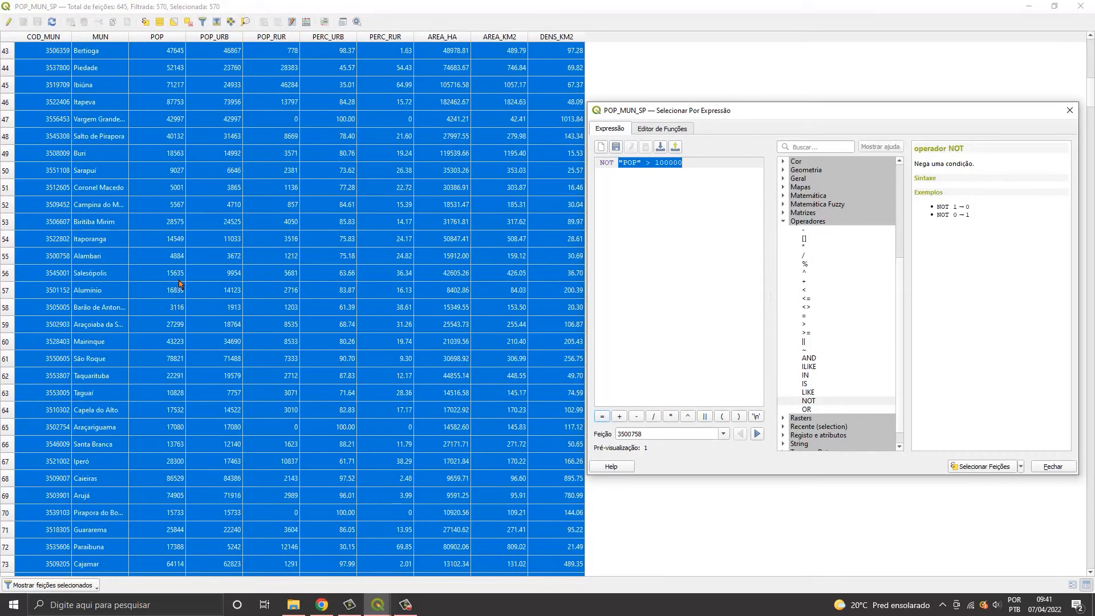
scroll(180, 284, "up", 19)
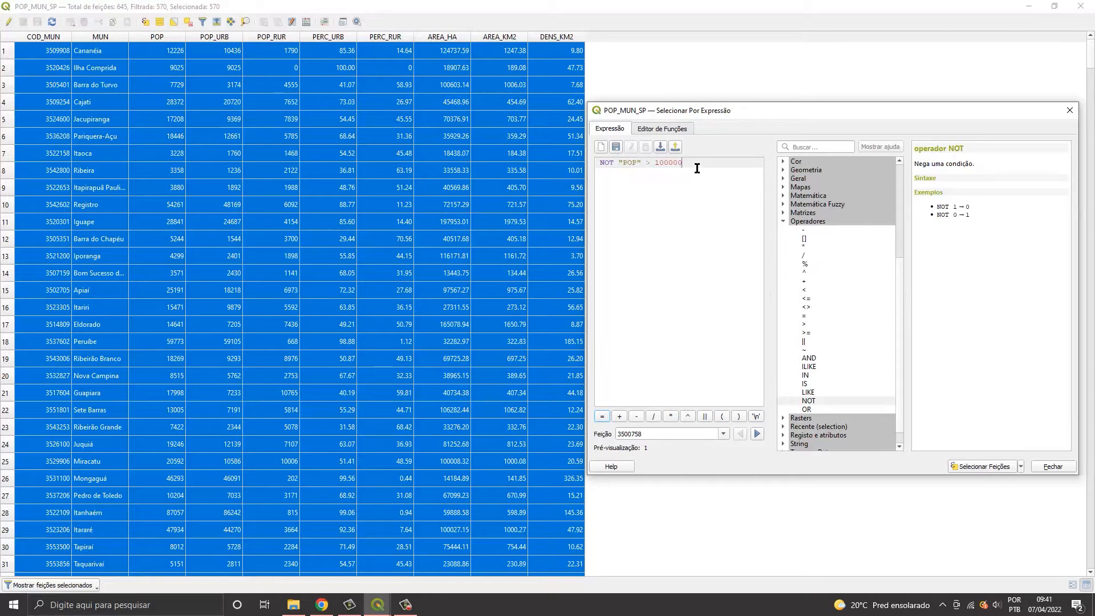
Undo the expression edits back to "POP" > 100000 AND "AREA_HA" > 50000.
left_click(693, 167)
key("ctrl+z")
key("ctrl+z")
key("ctrl+z")
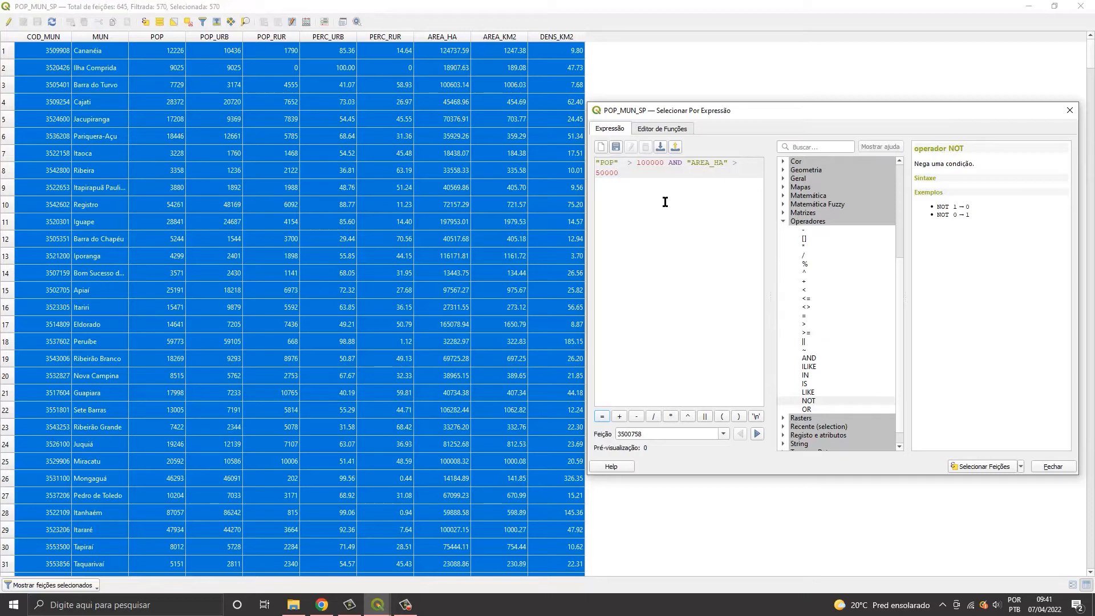
Enclose both conditions in parentheses preceded by NOT, and select the municipalities matching NOT ("POP" > 100000 AND "AREA_HA" > 50000).
type(")")
left_click(597, 165)
type("(")
double_click(809, 401)
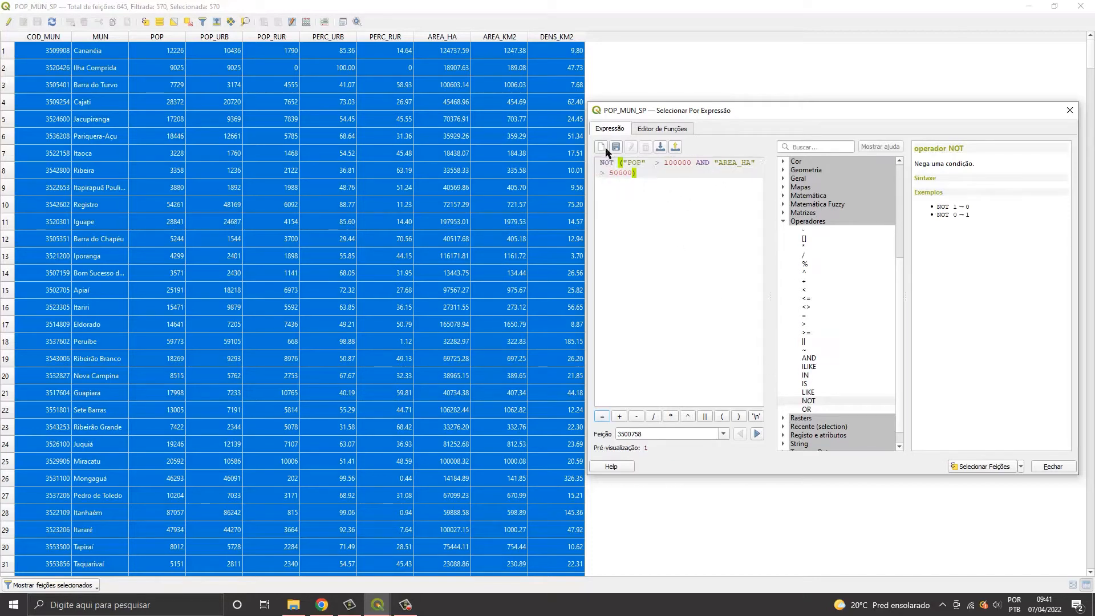
left_click_drag(628, 173, 621, 164)
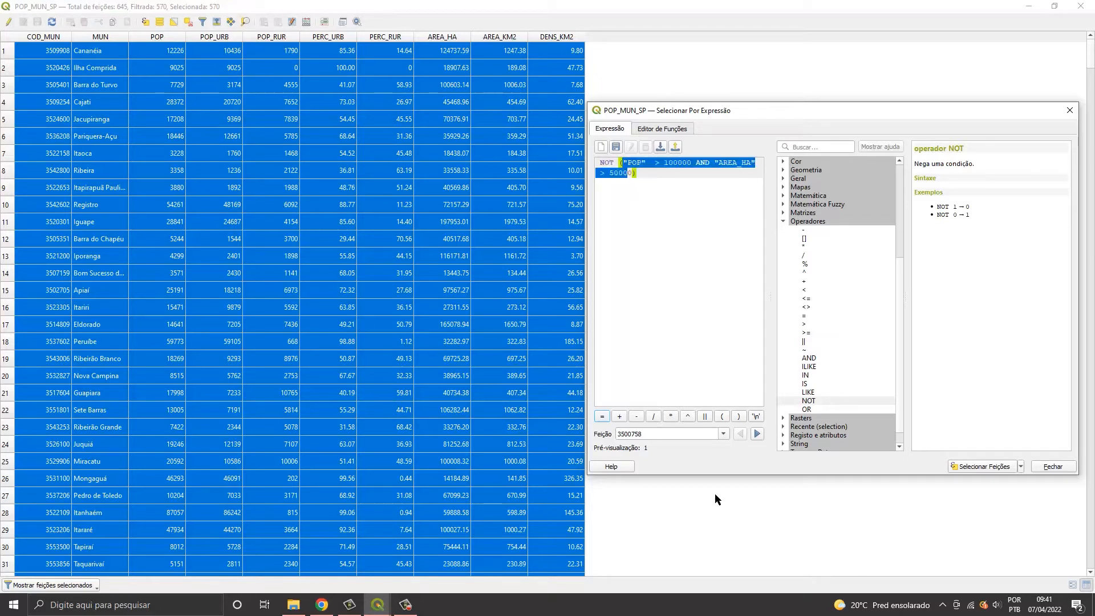
left_click(977, 466)
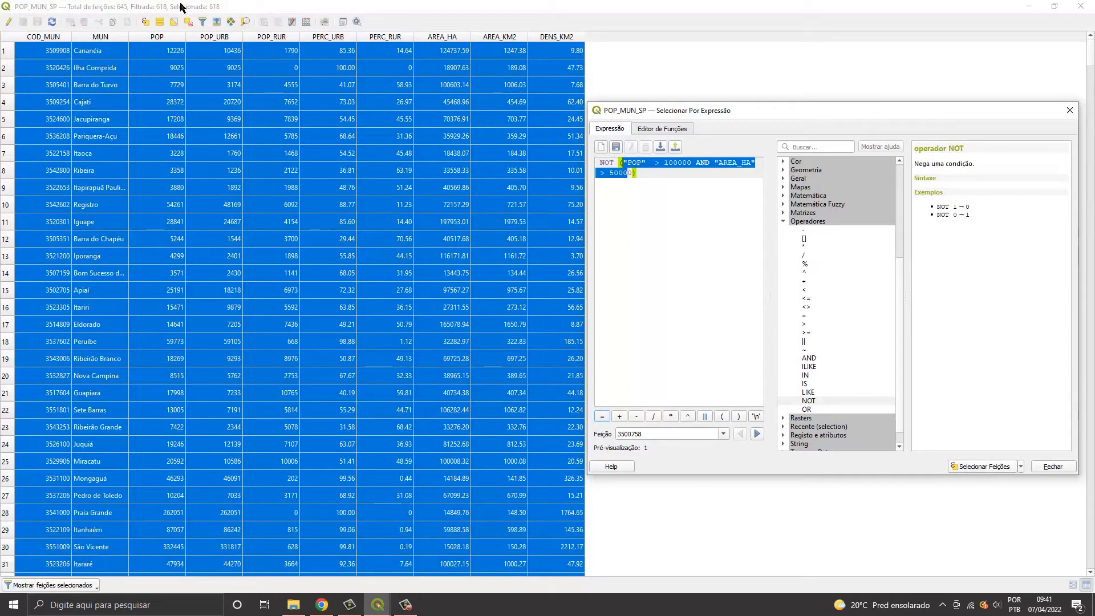
Clear the expression and build the new condition "POP_URB" <= 10000.
left_click(667, 205)
left_click_drag(635, 116, 637, 133)
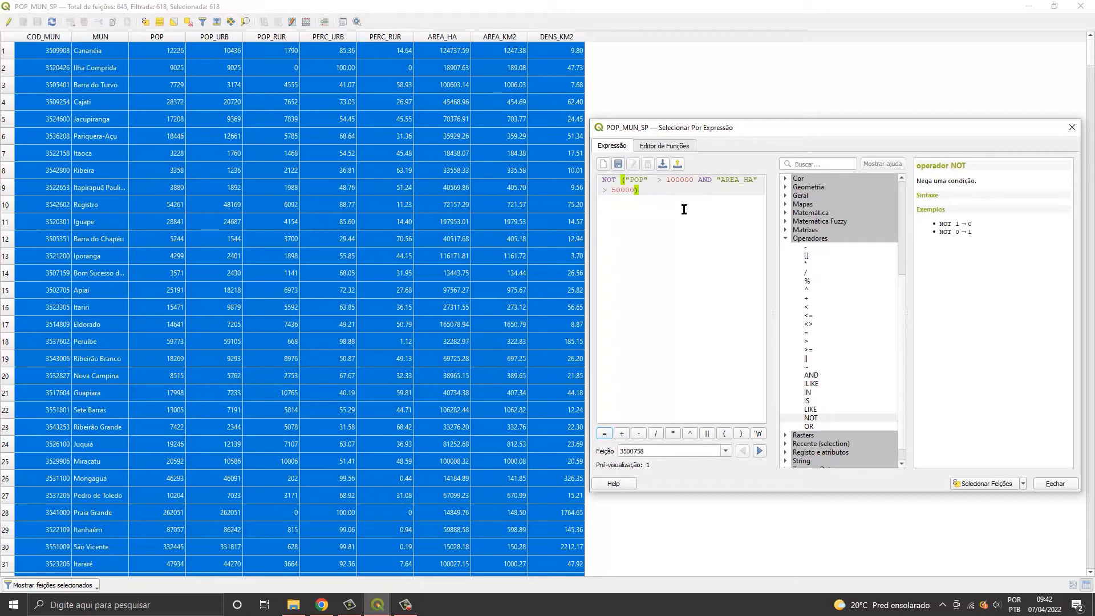
key("ctrl+a")
key("Delete")
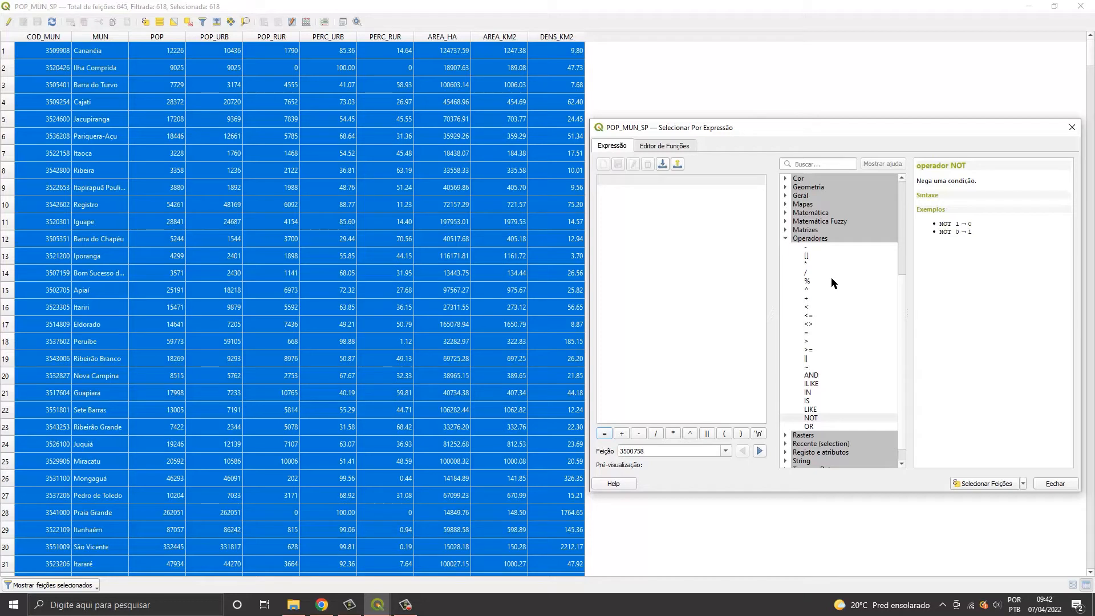
scroll(831, 278, "up", 5)
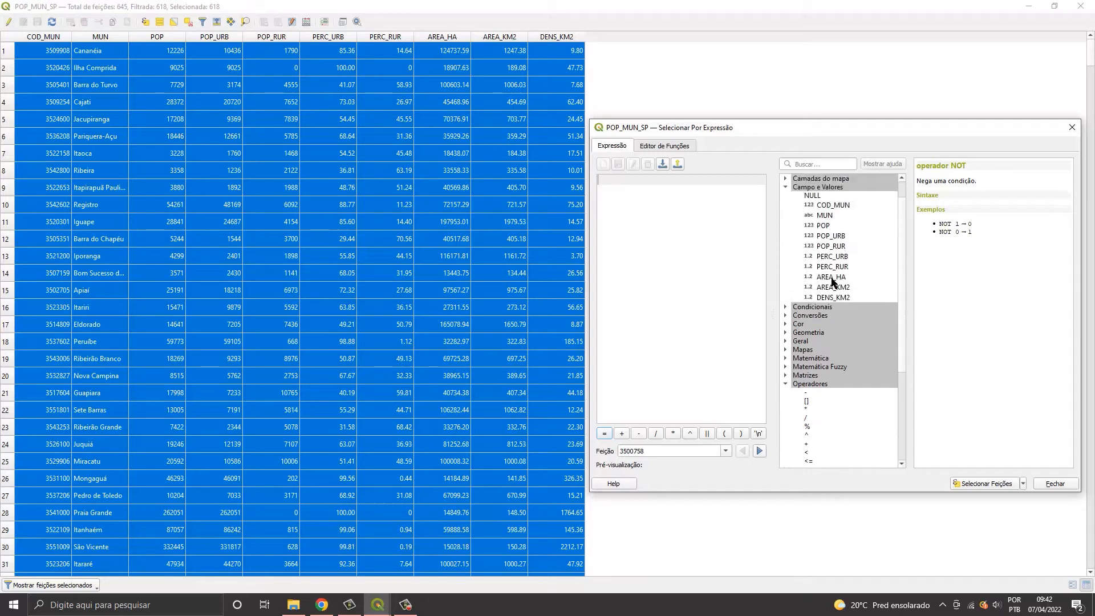
double_click(831, 236)
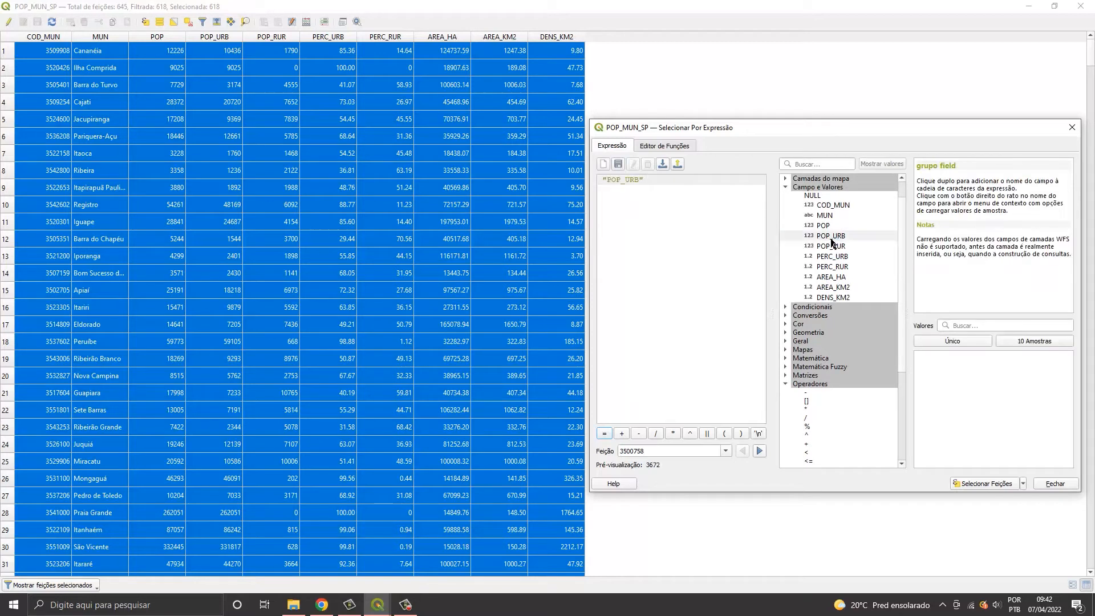
scroll(848, 435, "down", 5)
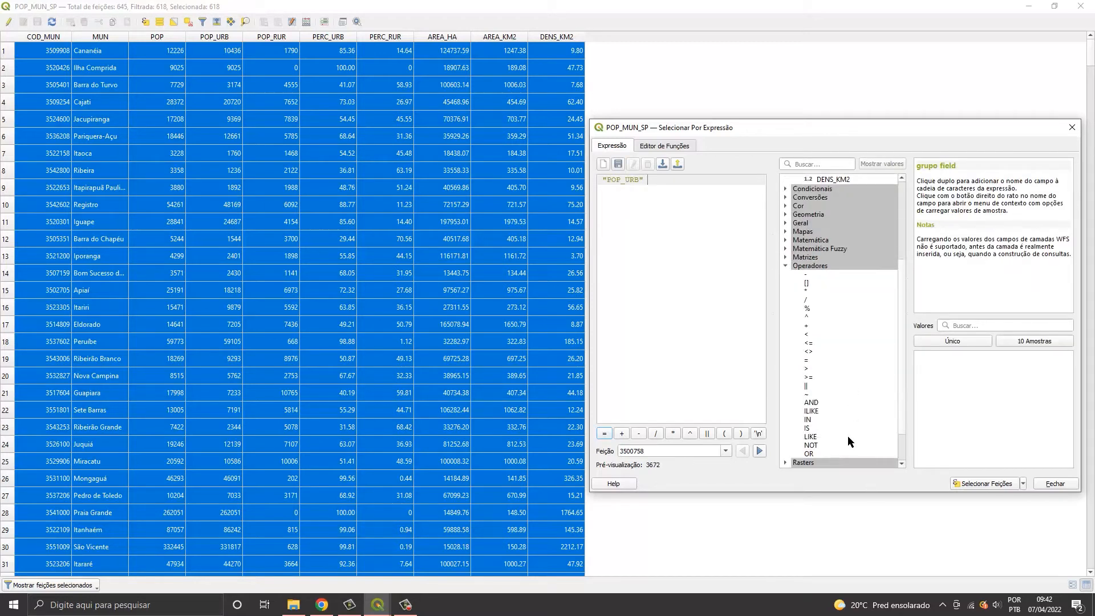
double_click(812, 344)
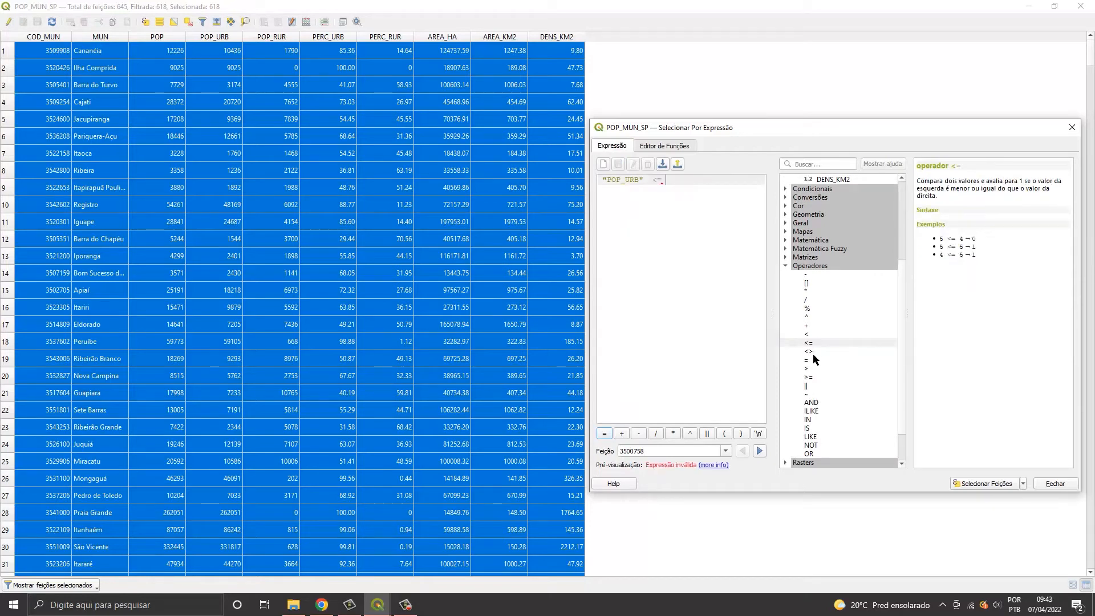
type("10000")
Extend the selection expression with OR "AREA_HA" < 20000.
double_click(809, 454)
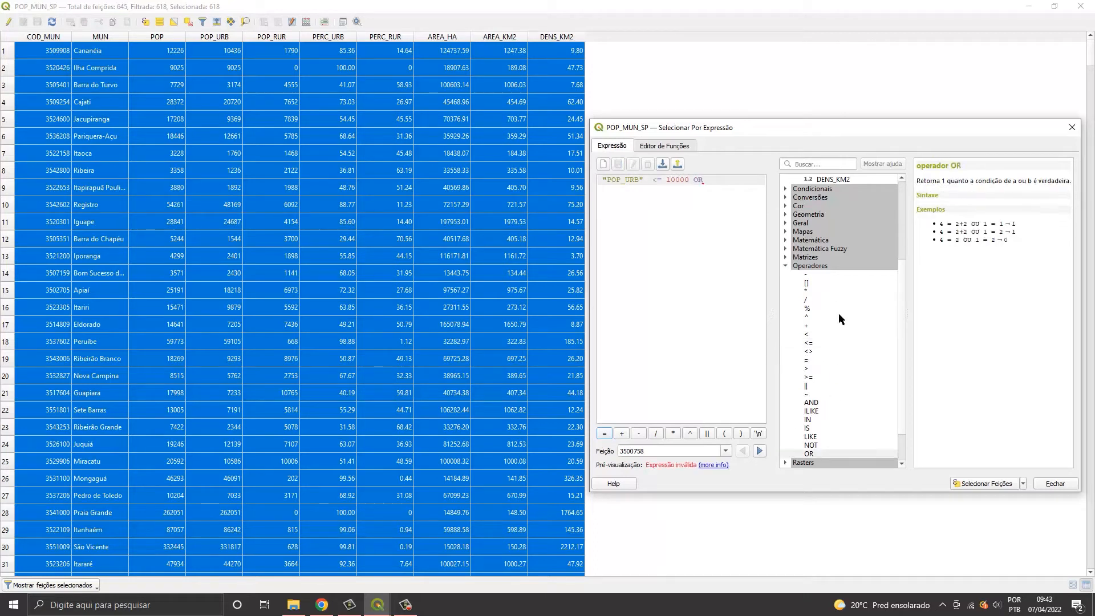
scroll(834, 314, "up", 6)
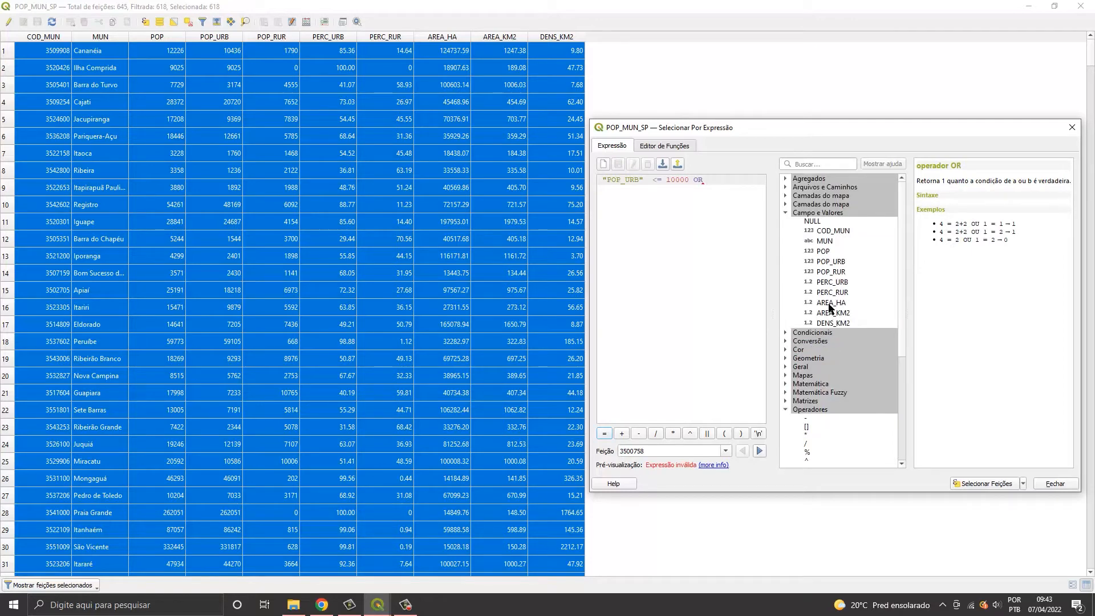
double_click(832, 304)
scroll(822, 331, "down", 6)
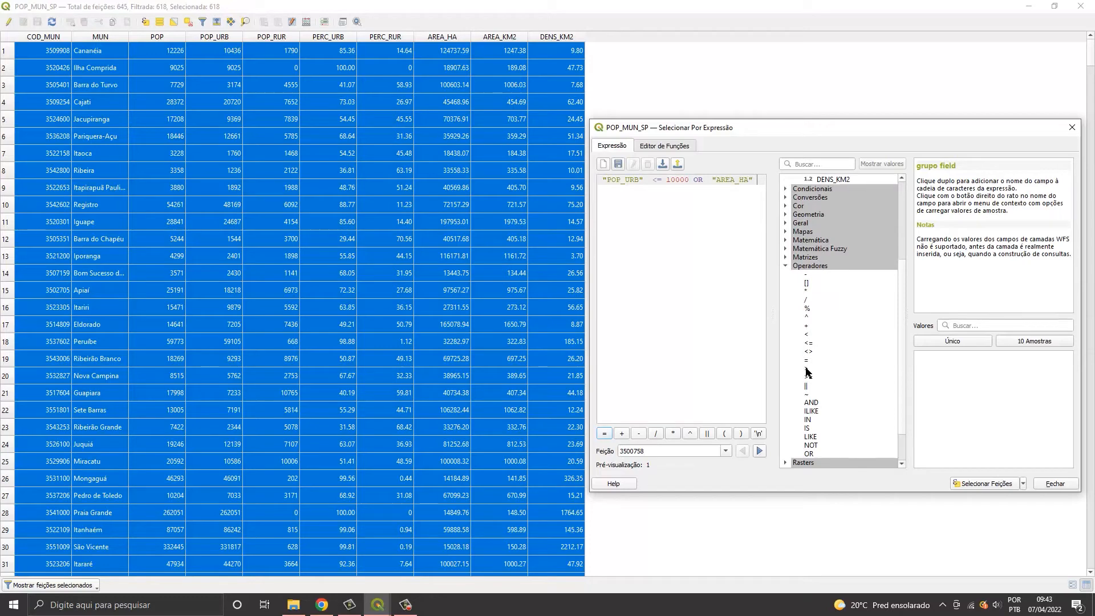
double_click(807, 335)
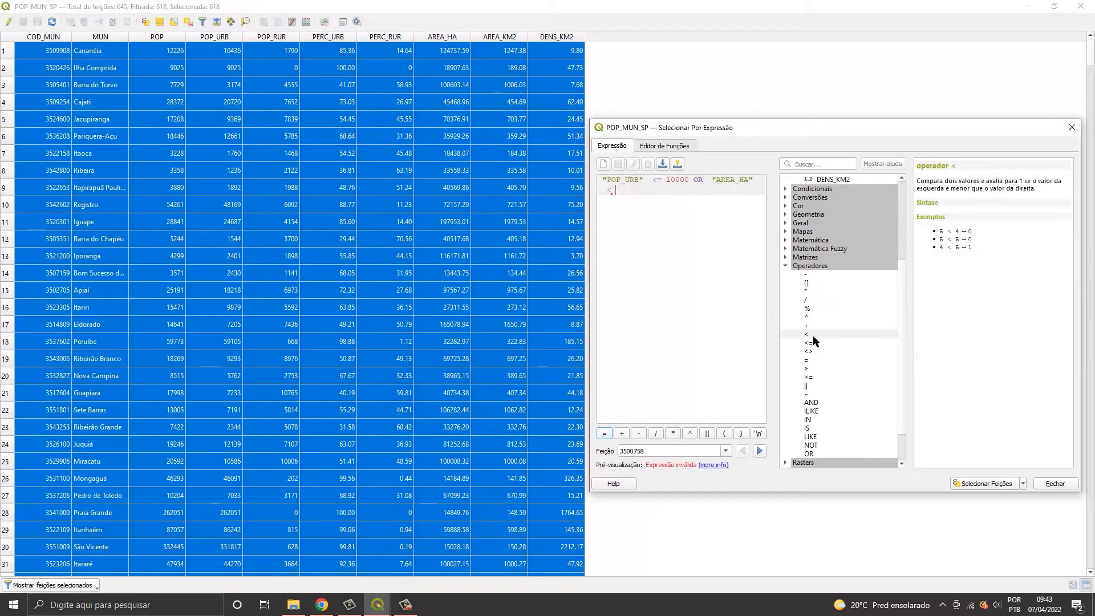
type("20000")
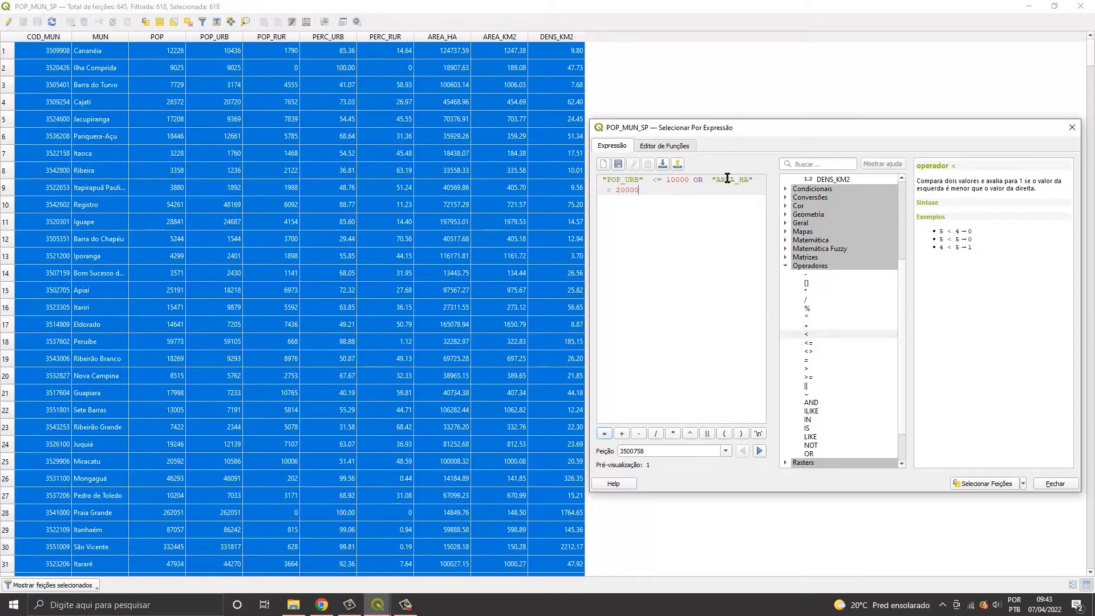
Review both conditions and the OR operator, and select the municipalities matching "POP_URB" <= 10000 OR "AREA_HA" < 20000.
double_click(699, 180)
left_click_drag(603, 180, 689, 180)
left_click(639, 190)
left_click(712, 180, "shift")
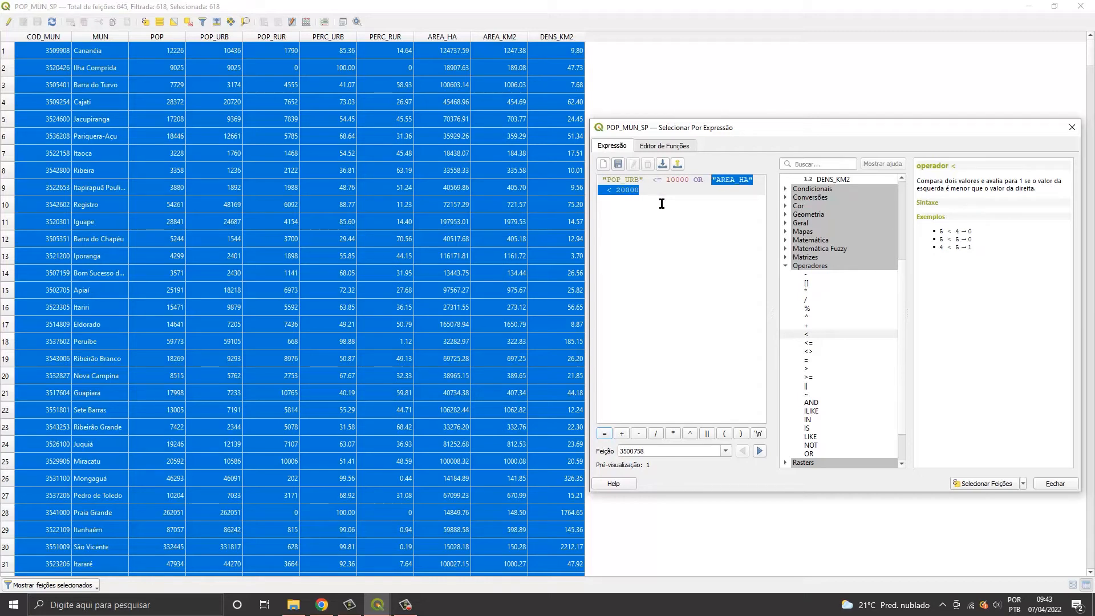
left_click_drag(602, 180, 688, 183)
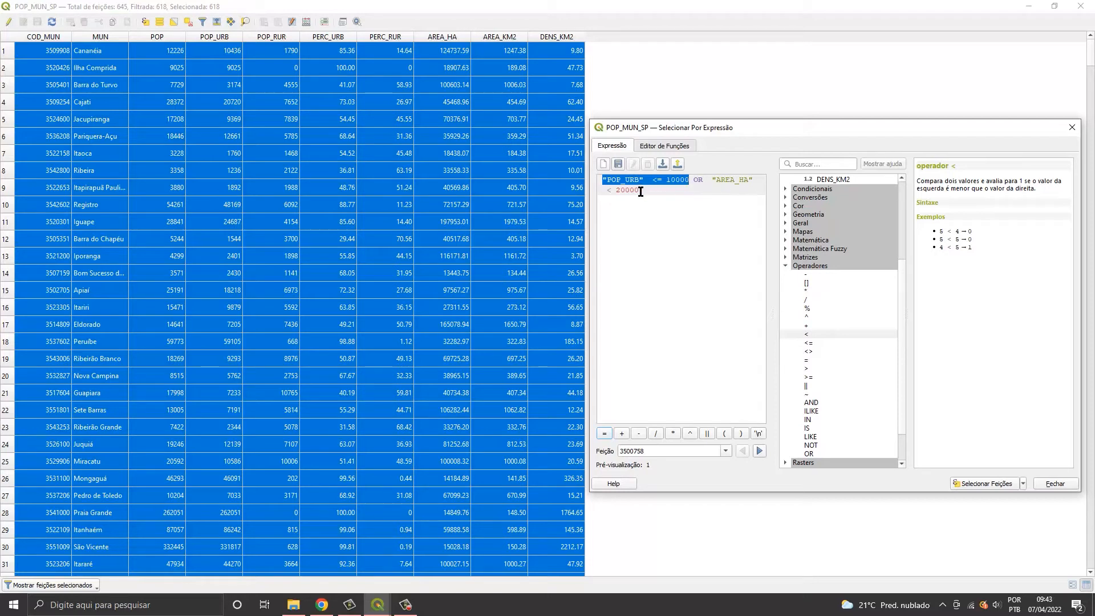
left_click_drag(640, 191, 616, 191)
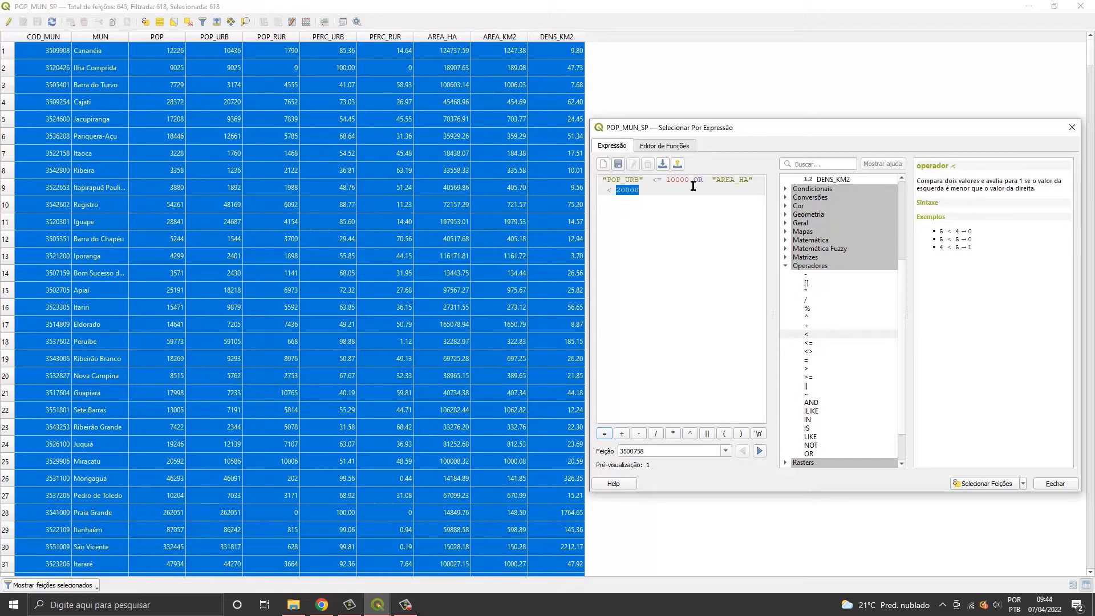
left_click(982, 486)
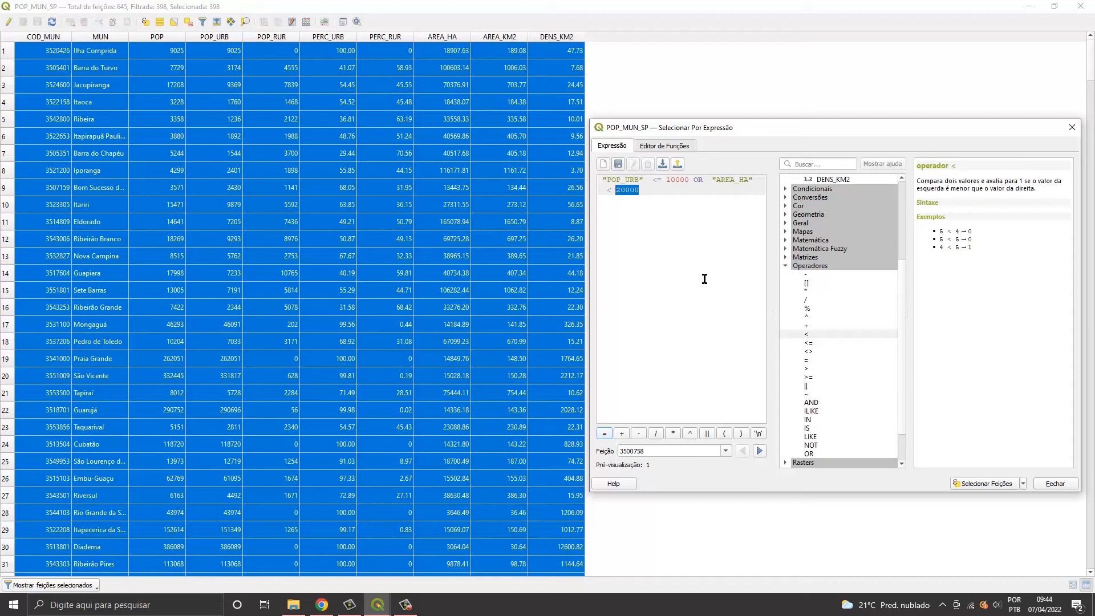
left_click(306, 23)
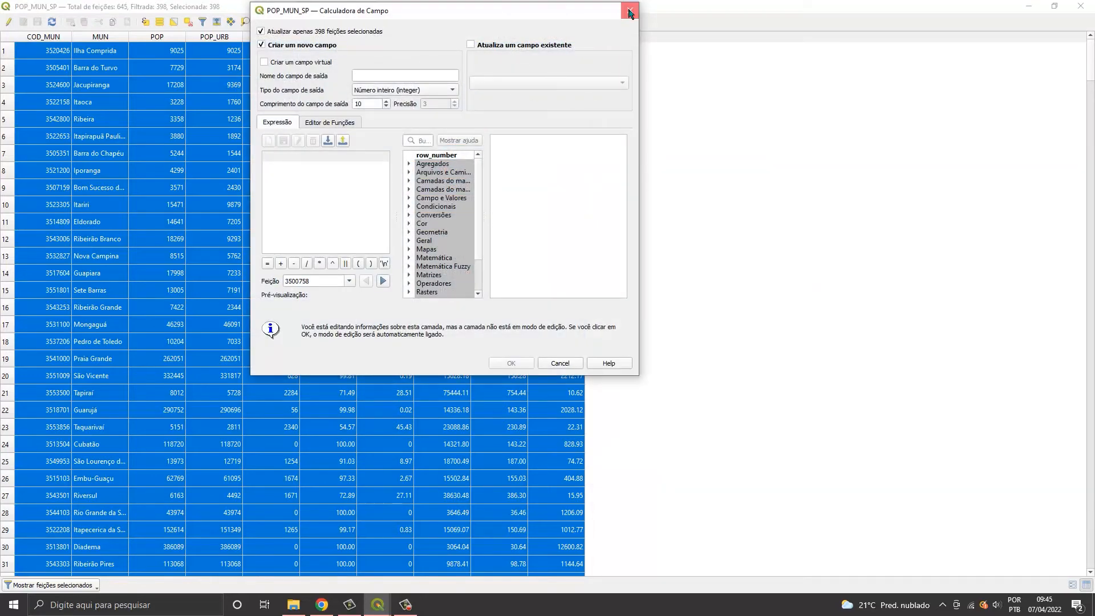
left_click(630, 11)
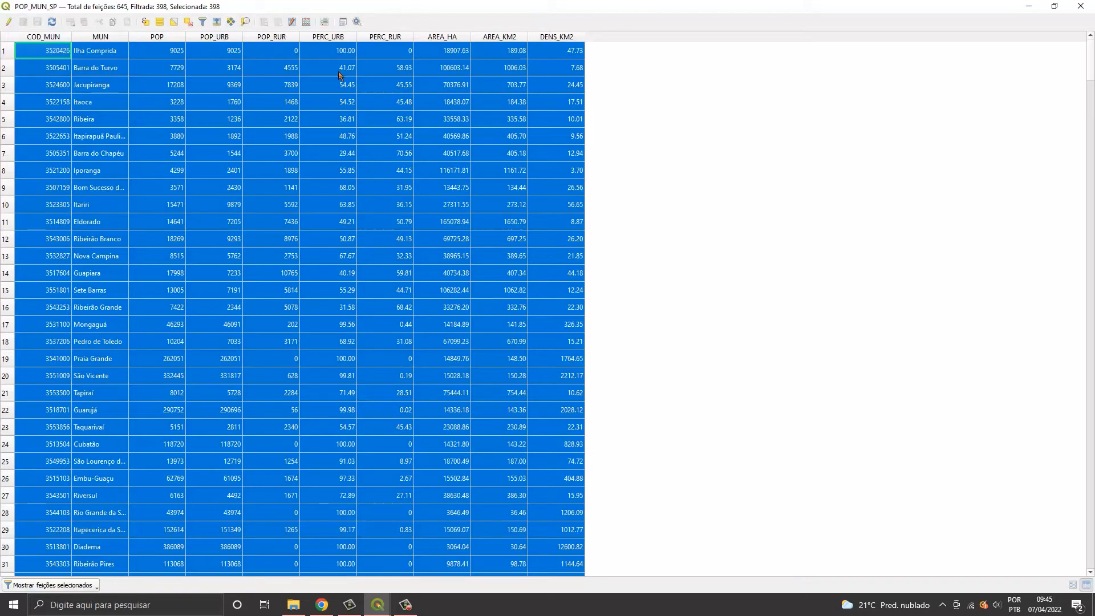
mouse_move(377, 604)
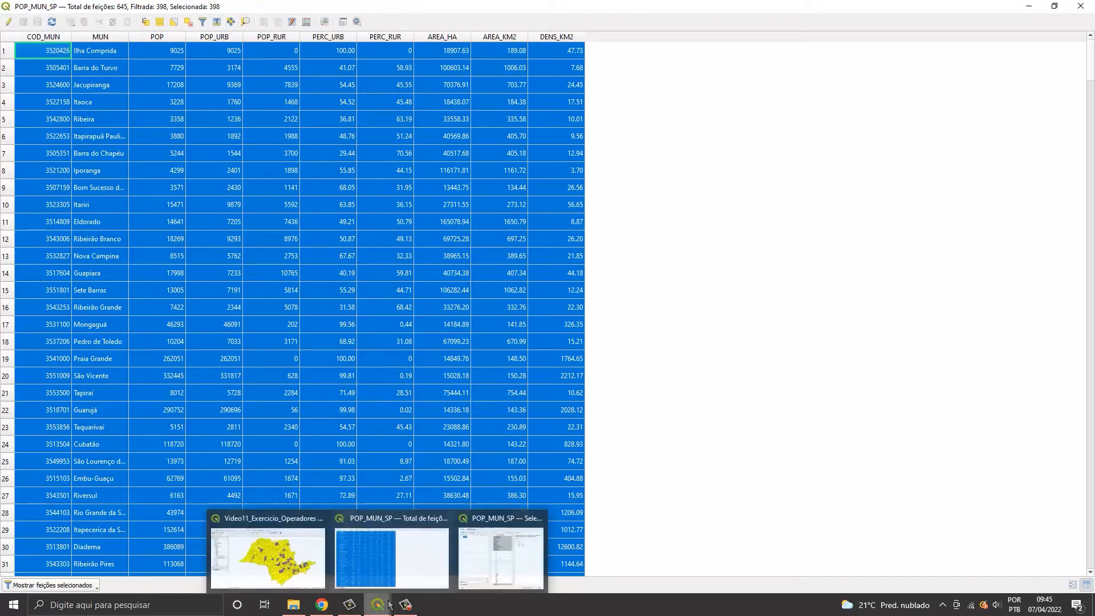
left_click(500, 560)
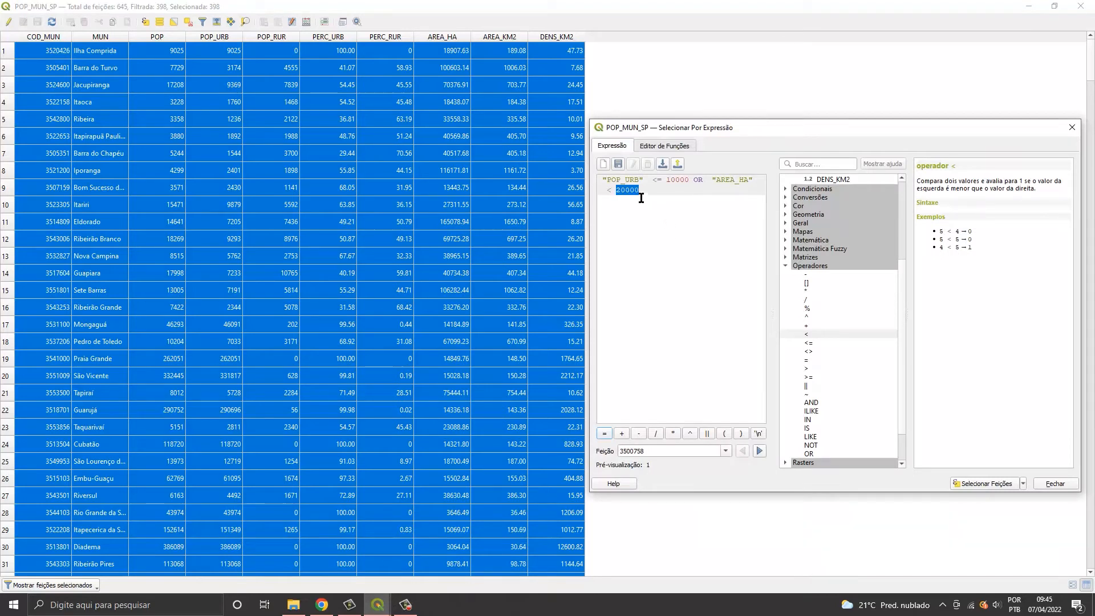
Replace the whole expression with "MUN" LIKE '%ão%'.
left_click_drag(639, 191, 609, 181)
key("Delete")
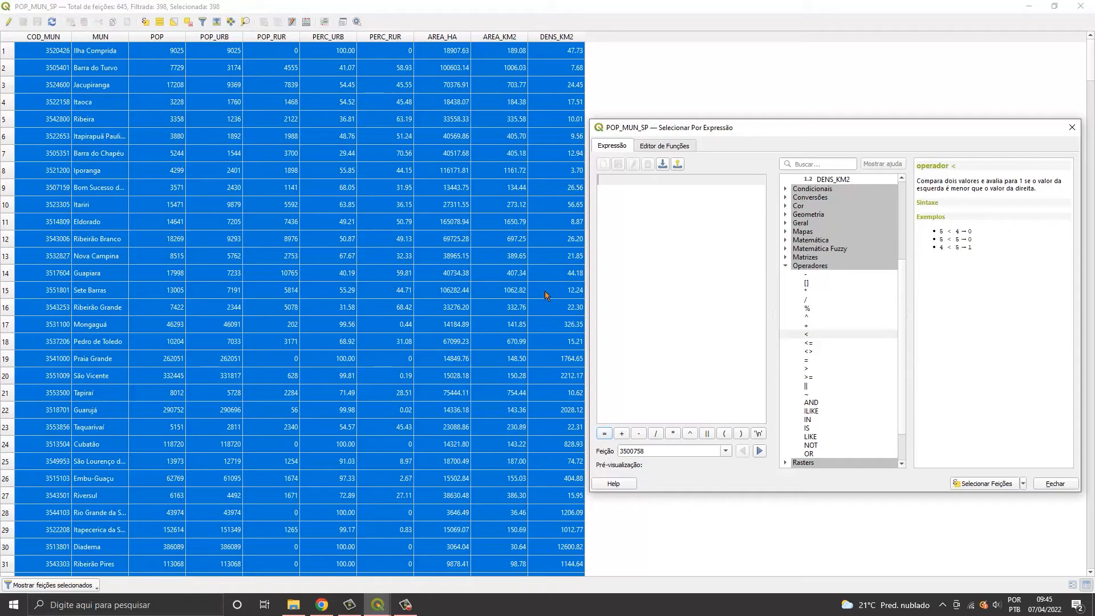
scroll(814, 300, "up", 4)
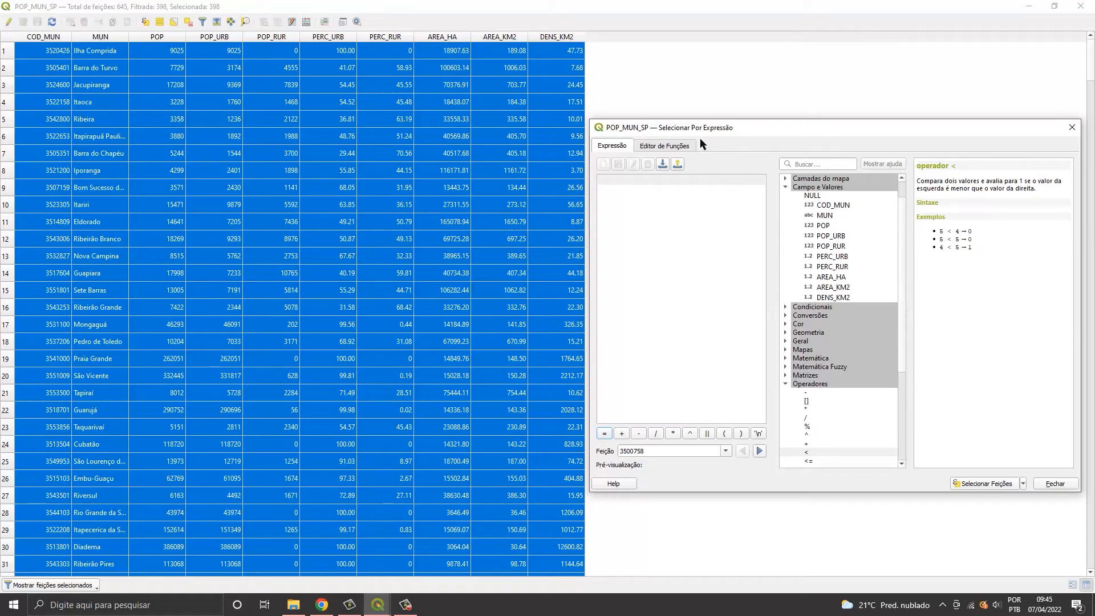
double_click(825, 216)
scroll(827, 320, "down", 6)
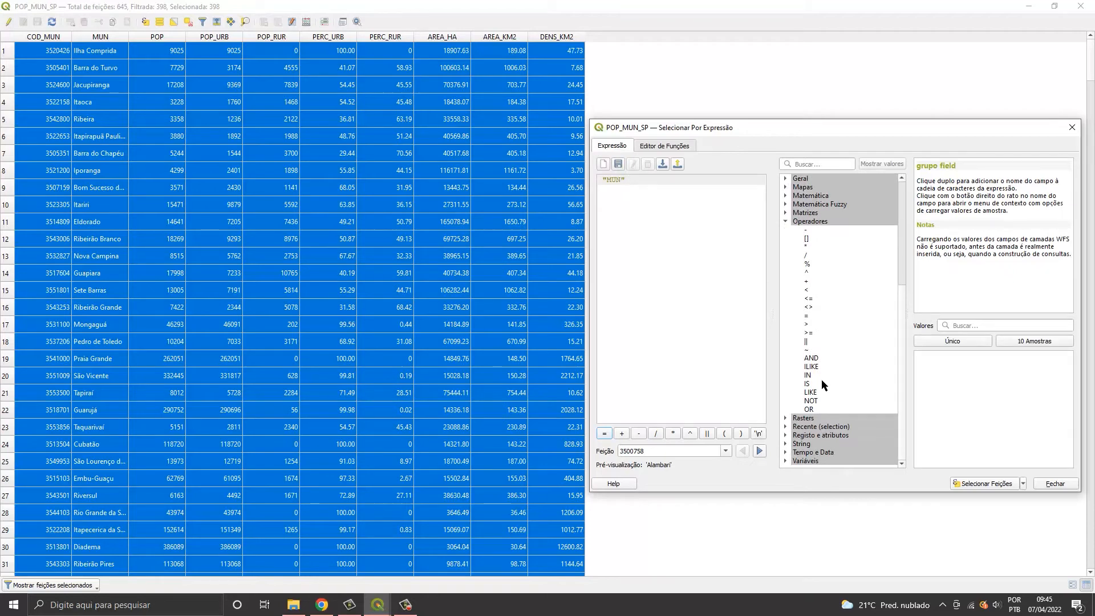
double_click(813, 392)
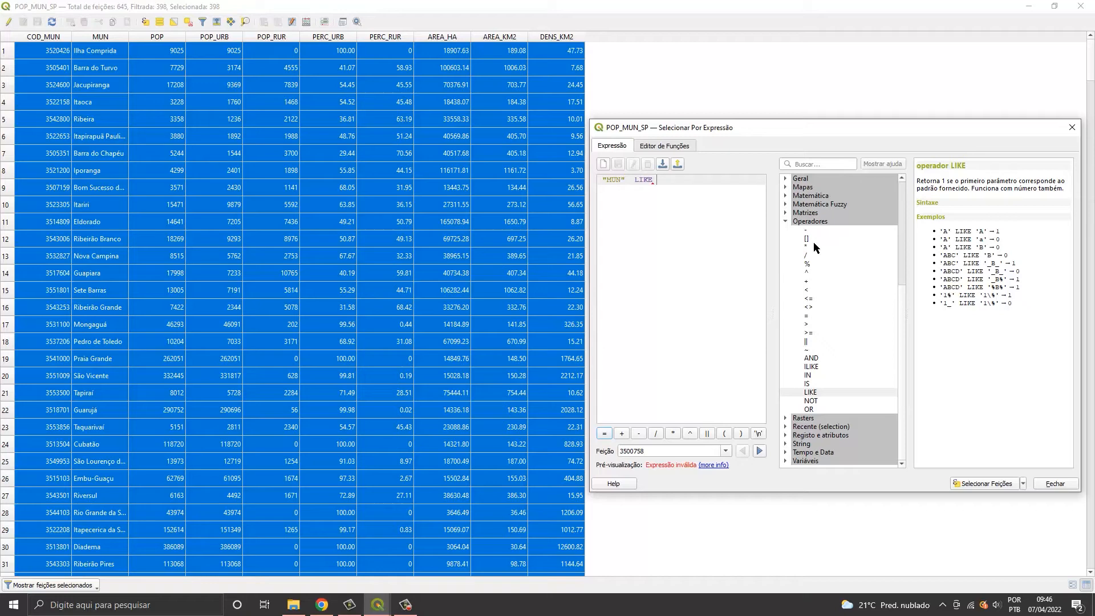
type("'%ão%'")
Check the text between the percent wildcards, and select the municipalities whose MUN contains "ão".
left_click_drag(666, 179, 676, 182)
left_click(667, 180)
left_click(975, 484)
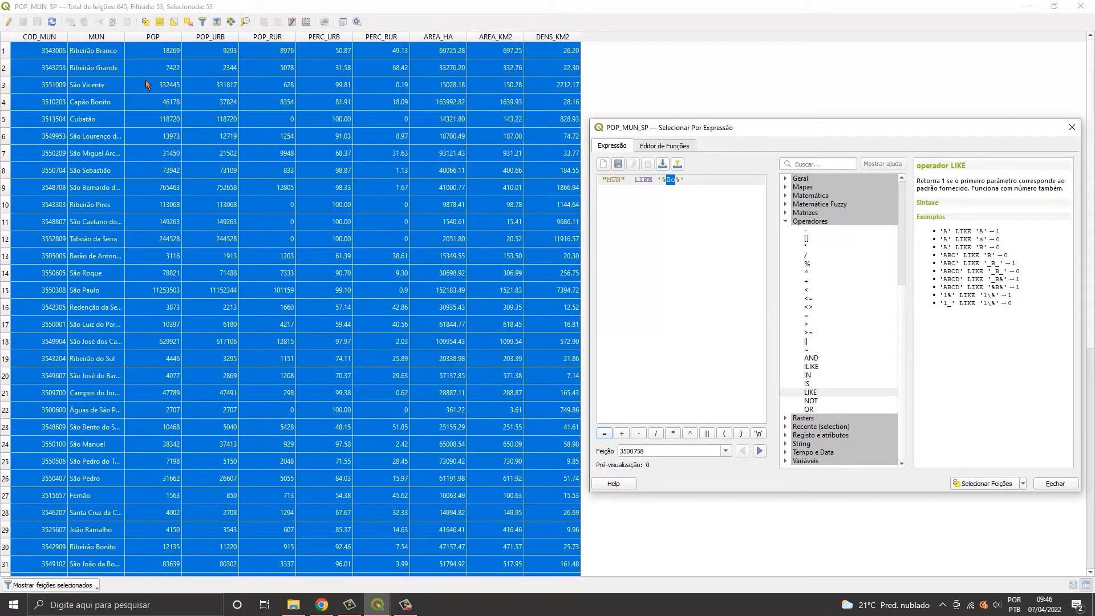
Widen the MUN column to show the full names, and look through the selected municipalities for the "ão" pattern.
left_click_drag(125, 40, 244, 51)
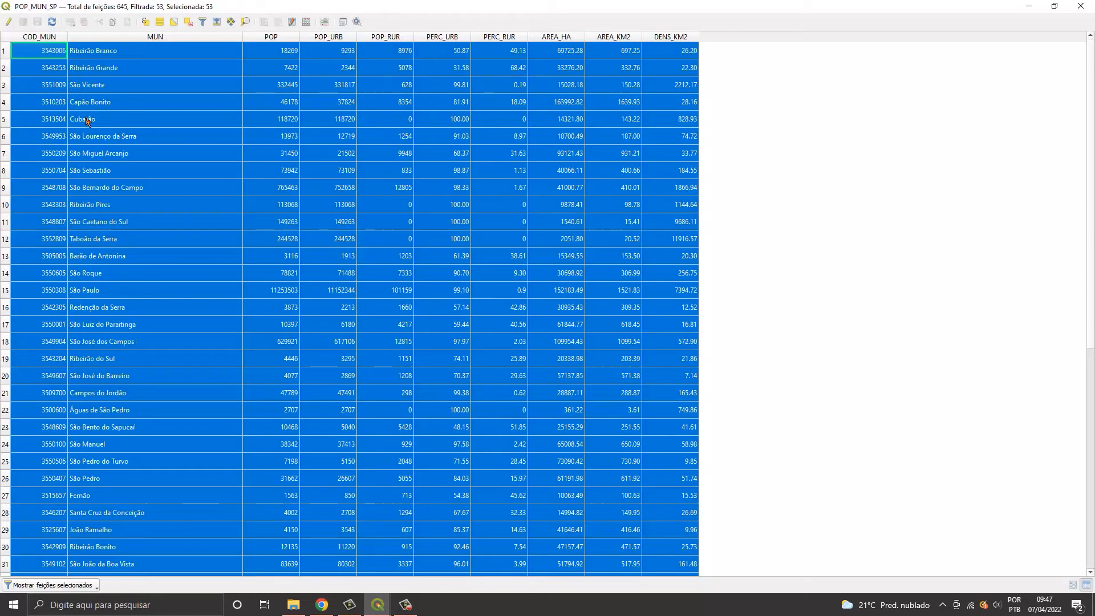
scroll(127, 309, "down", 2)
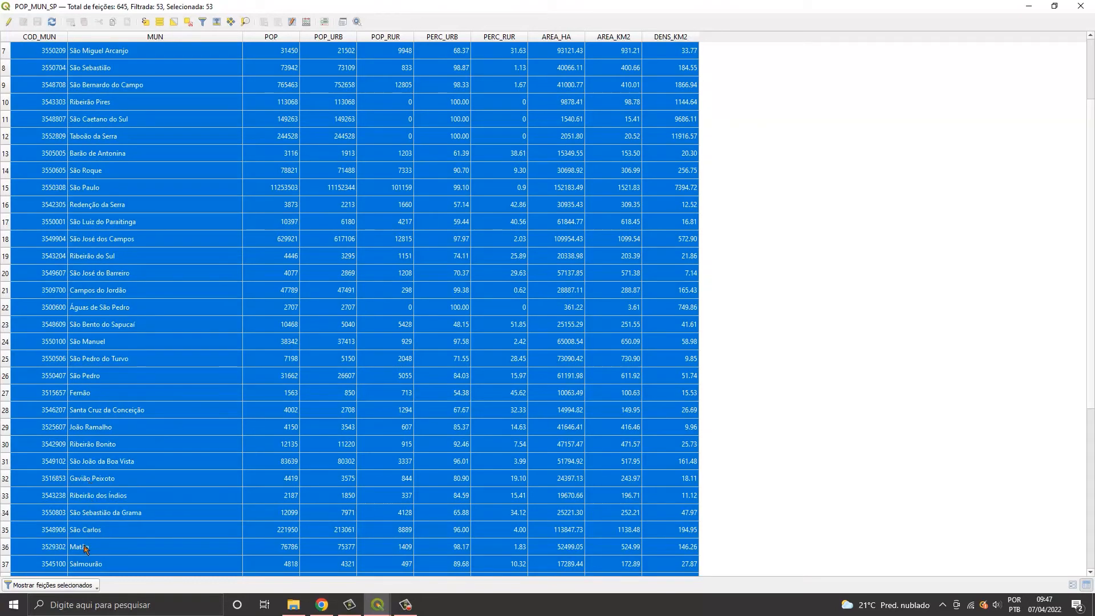
scroll(86, 549, "down", 5)
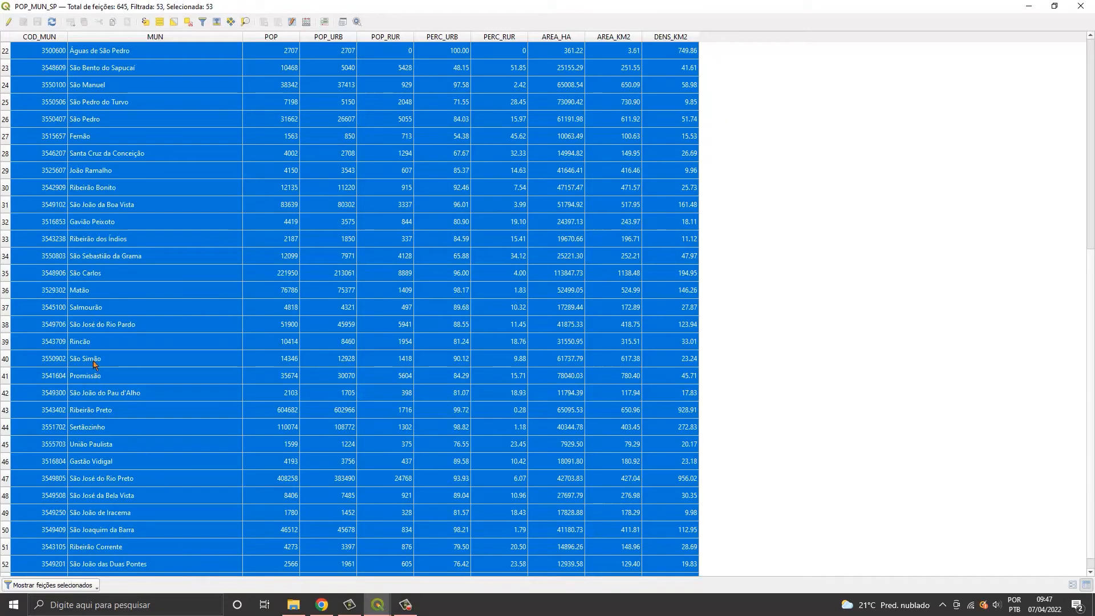
Change the expression to "MUN" LIKE 'B%', and select the municipalities whose name starts with B.
scroll(115, 468, "down", 1)
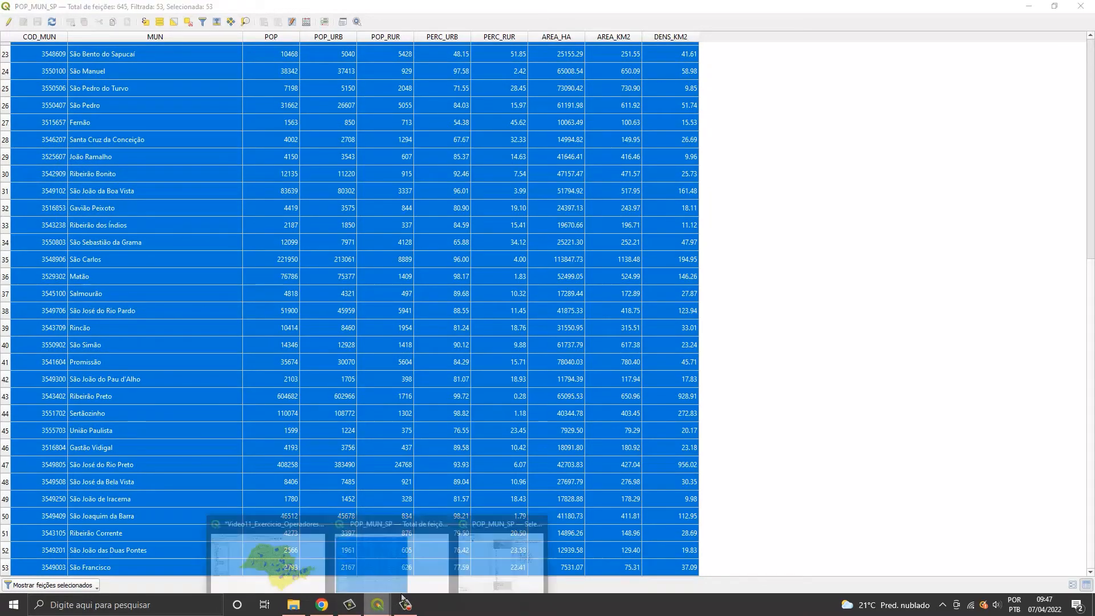
left_click(482, 552)
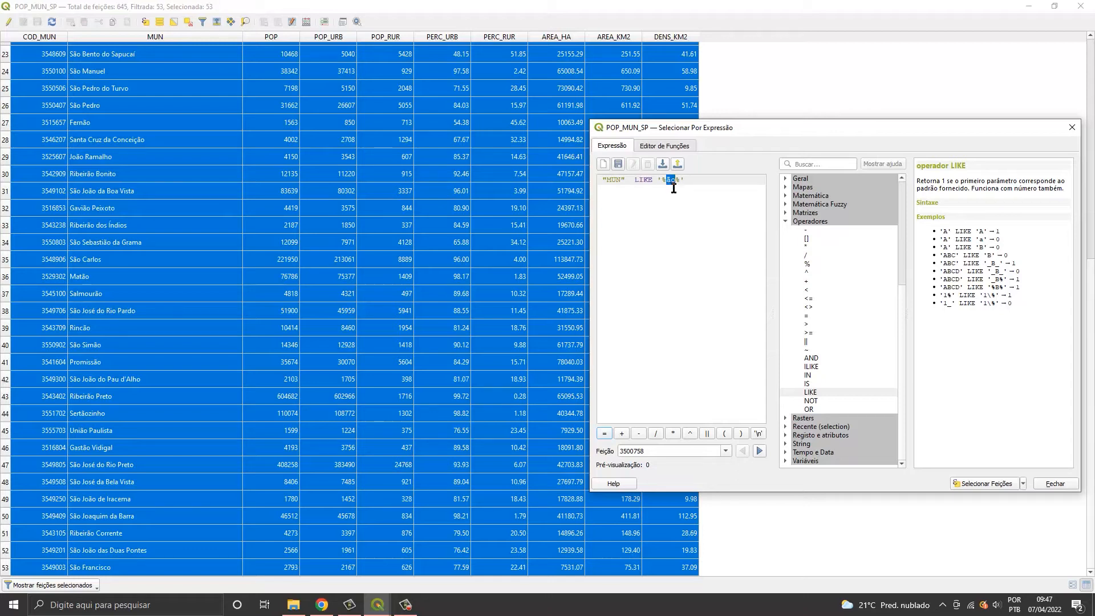
left_click_drag(663, 180, 676, 181)
key("BackSpace")
key("BackSpace")
key("BackSpace")
key("BackSpace")
type("'")
type("%'")
left_click(975, 485)
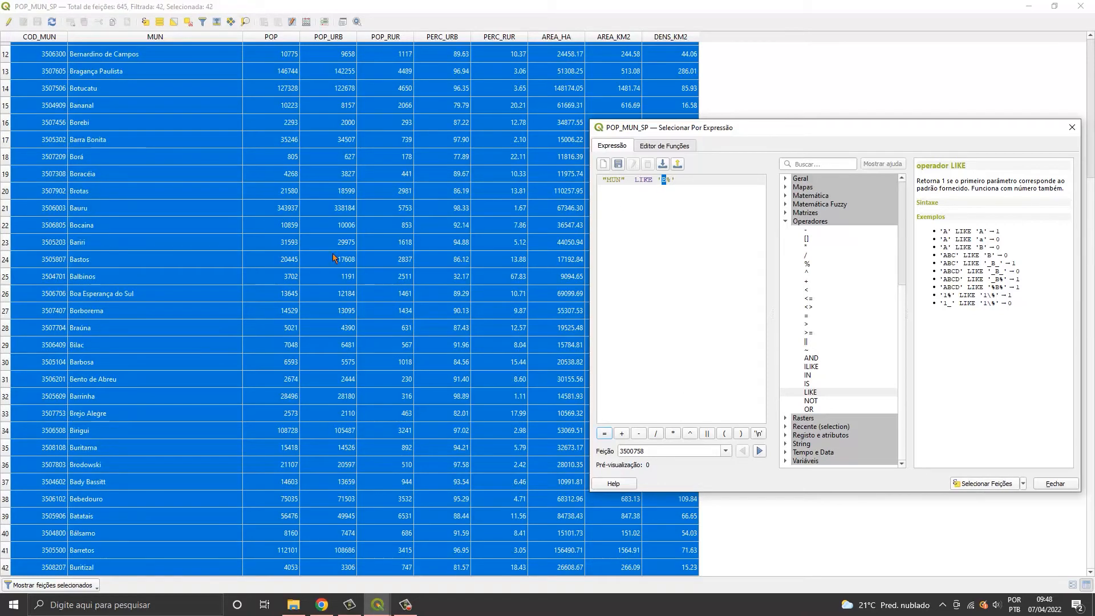
Look through the selected municipalities in the attribute table to check the first letter of each MUN name.
scroll(282, 288, "up", 4)
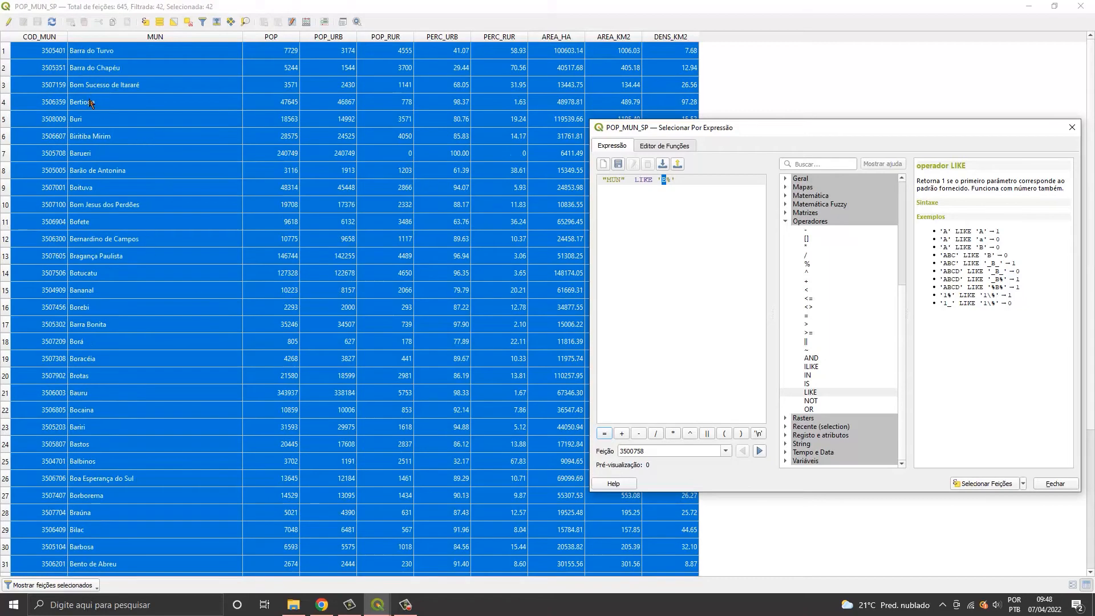
scroll(93, 104, "down", 4)
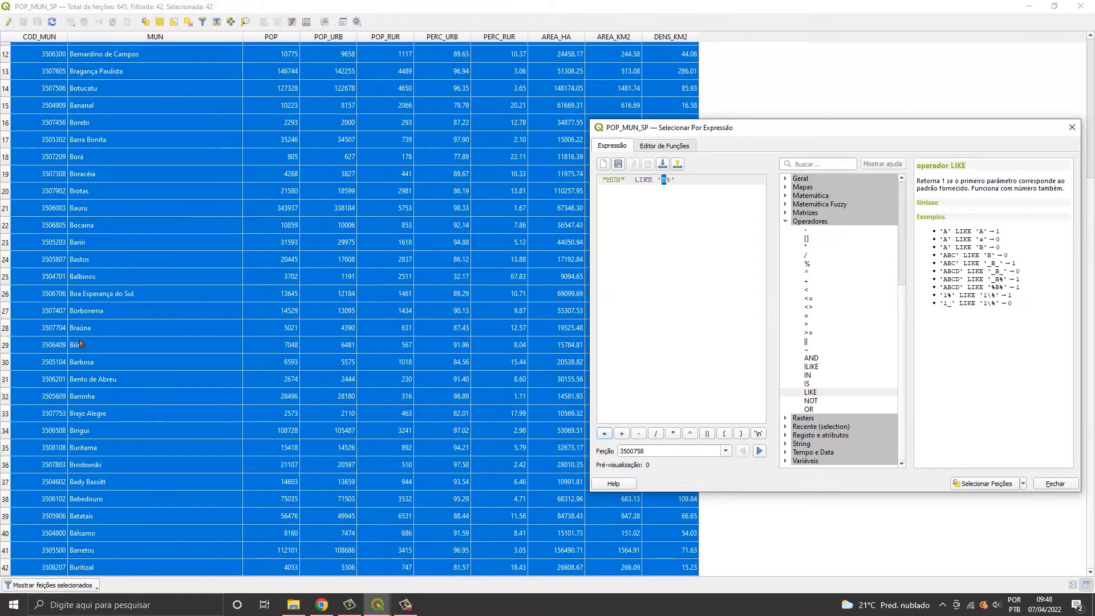
scroll(87, 318, "up", 4)
Remove the percent wildcard so the expression is "MUN" LIKE 'B', and run the selection.
left_click(672, 181)
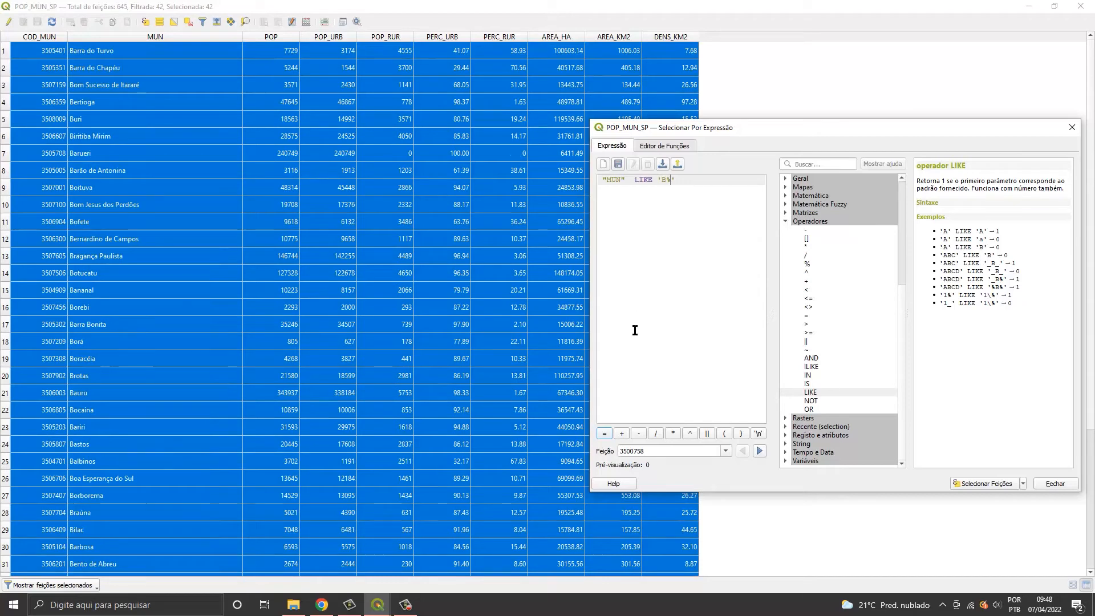
key("BackSpace")
double_click(663, 179)
left_click(665, 182)
left_click(962, 484)
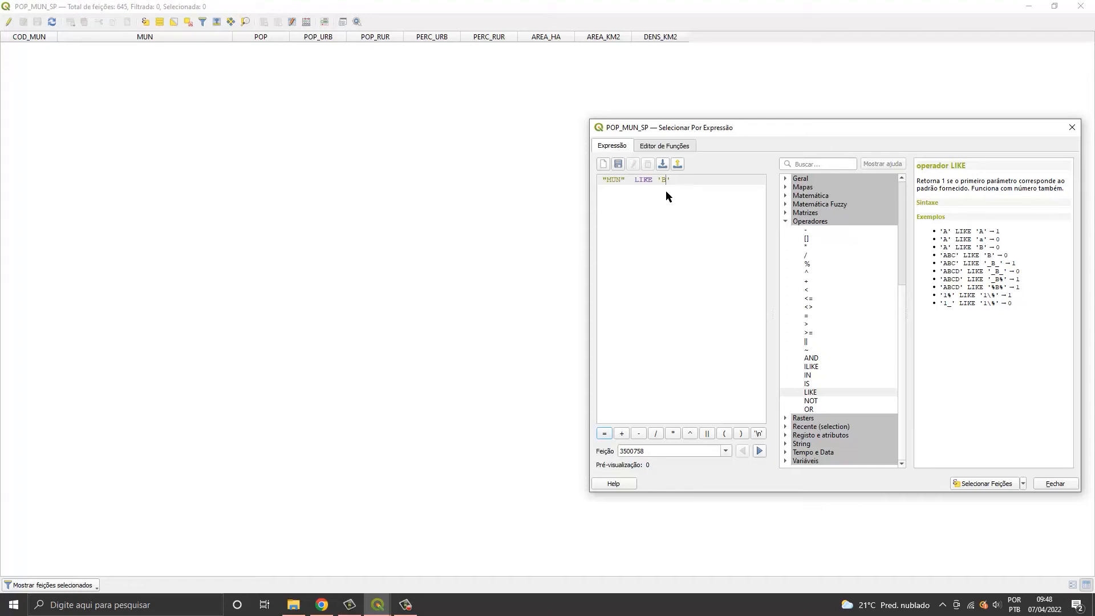
Complete the pattern to "MUN" LIKE 'Boituva', and select the matching municipality.
left_click(666, 192)
type("oituva")
left_click(985, 483)
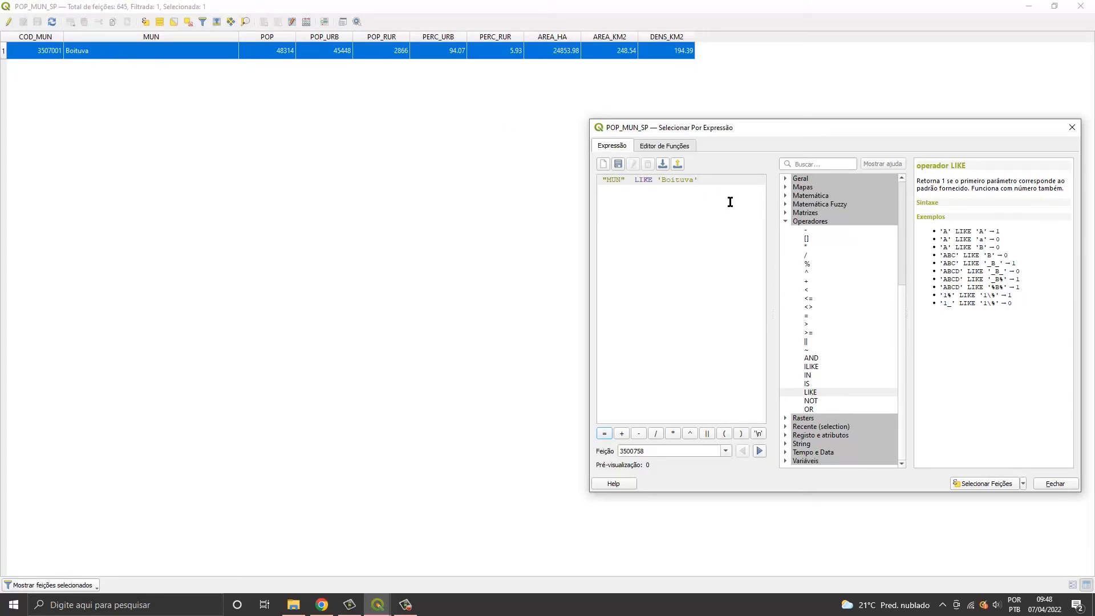
Run the selection with the pattern 'São', and repeat it with the wildcard added as "MUN" LIKE 'São%'.
left_click_drag(662, 180, 690, 181)
type("São")
left_click(985, 483)
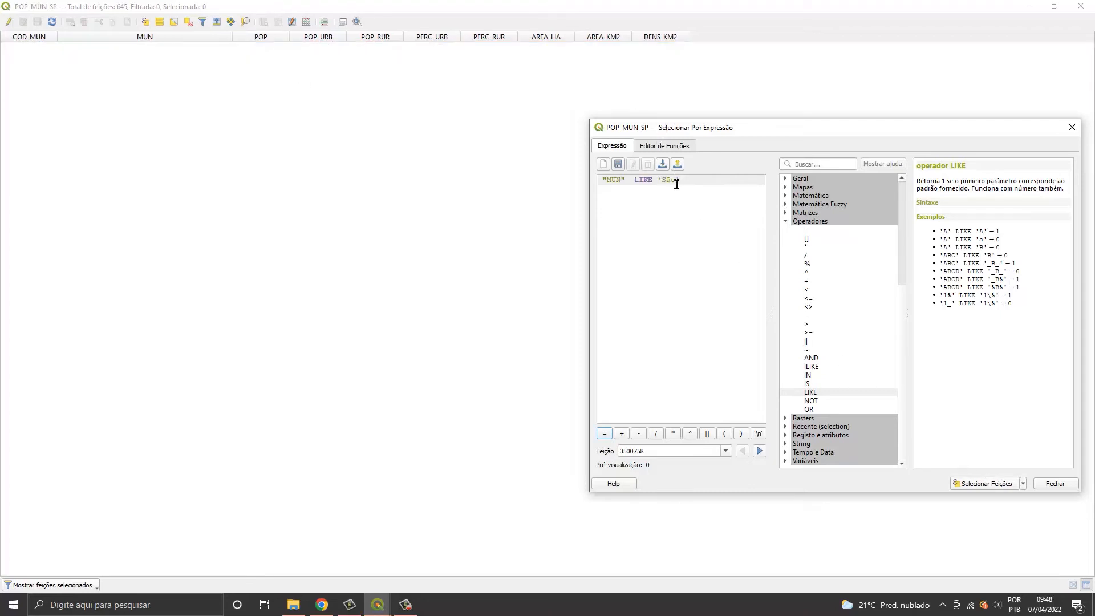
type("%")
left_click(982, 485)
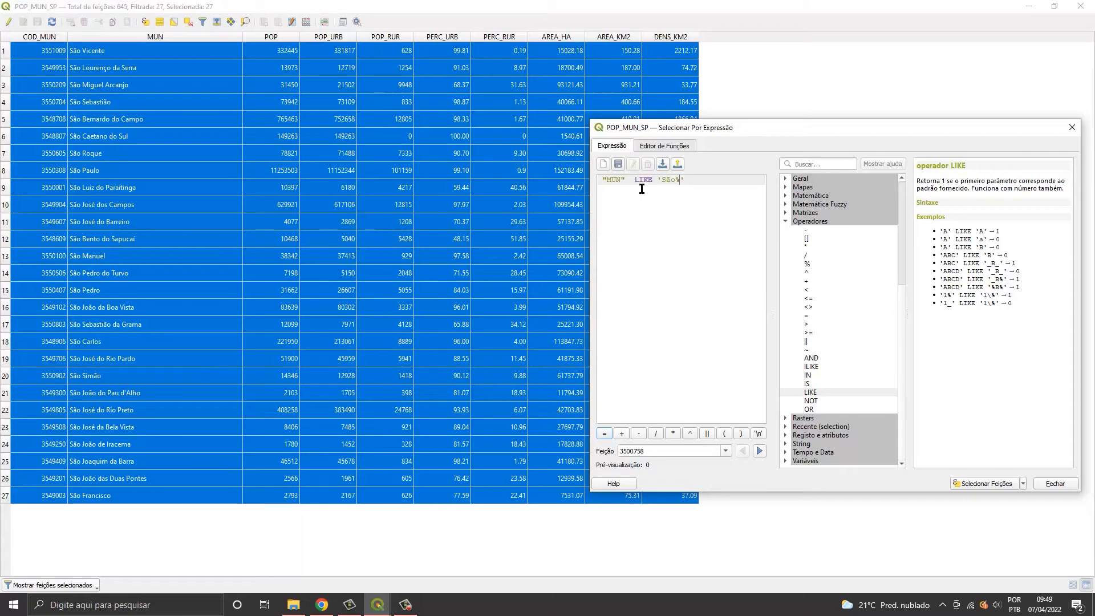
Replace São with B so the expression is "MUN" LIKE 'B%', and select the matching municipalities.
double_click(669, 179)
type("B")
left_click(991, 484)
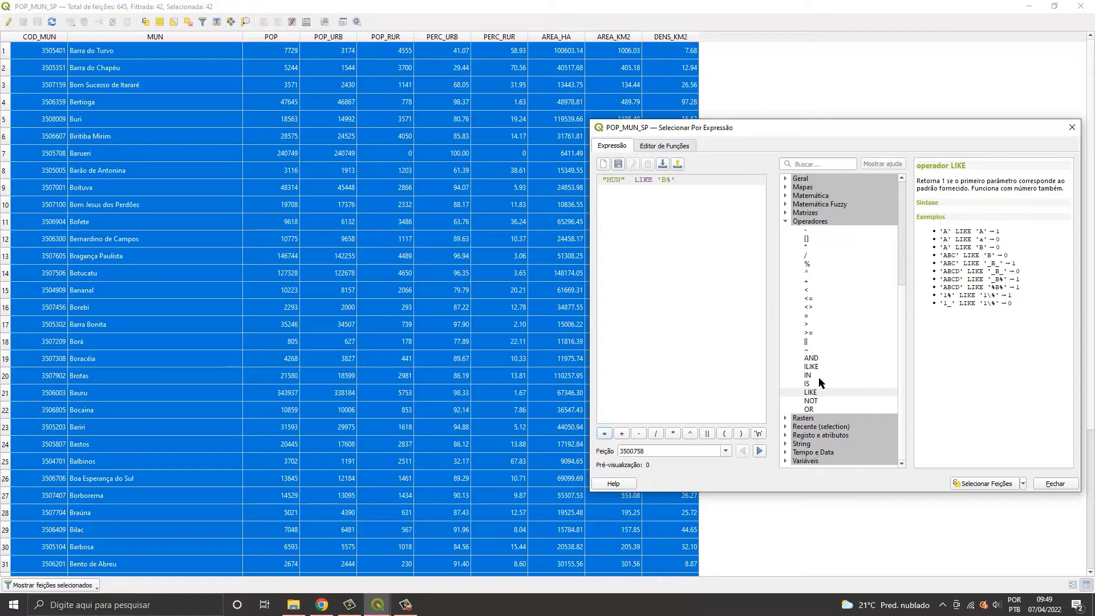
Add the condition AND "AREA_HA" > 30000 to the expression, and select the municipalities meeting both conditions.
double_click(811, 358)
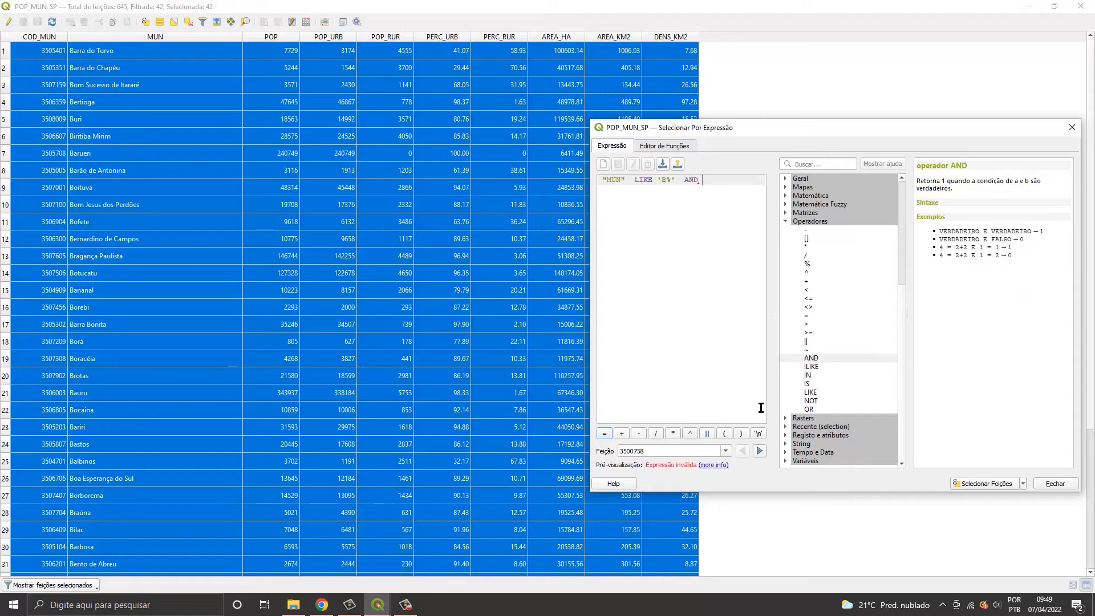
scroll(838, 306, "up", 7)
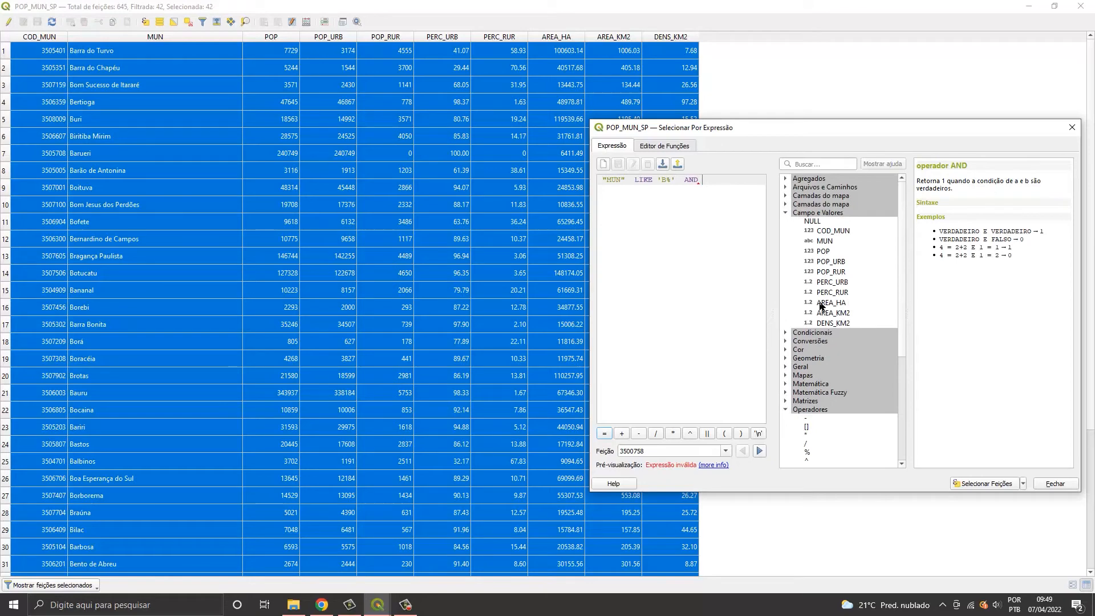
double_click(823, 303)
scroll(822, 302, "down", 7)
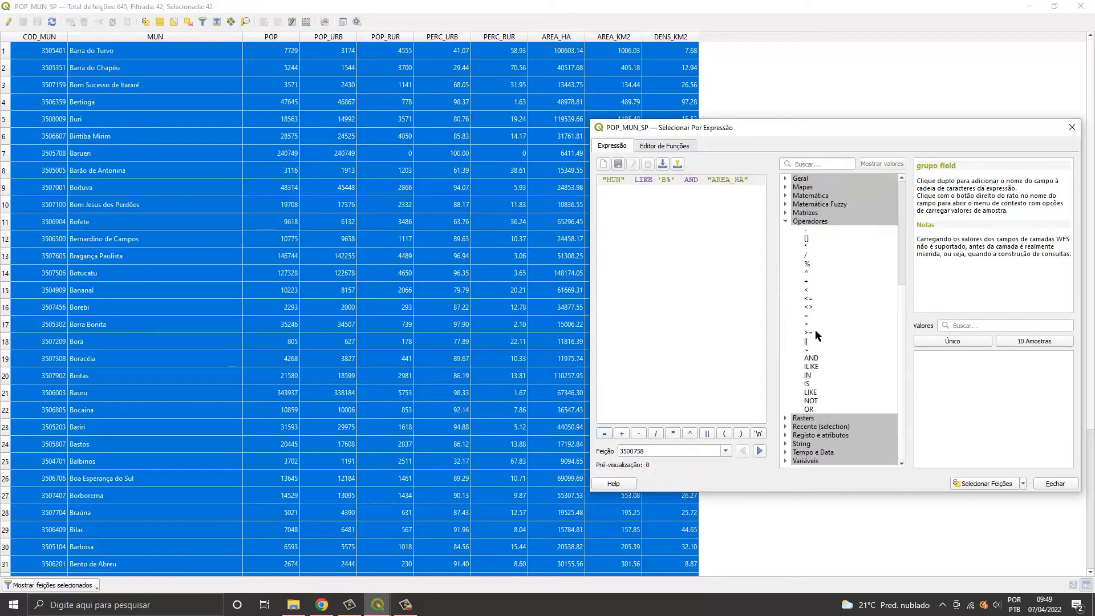
double_click(807, 326)
type("30")
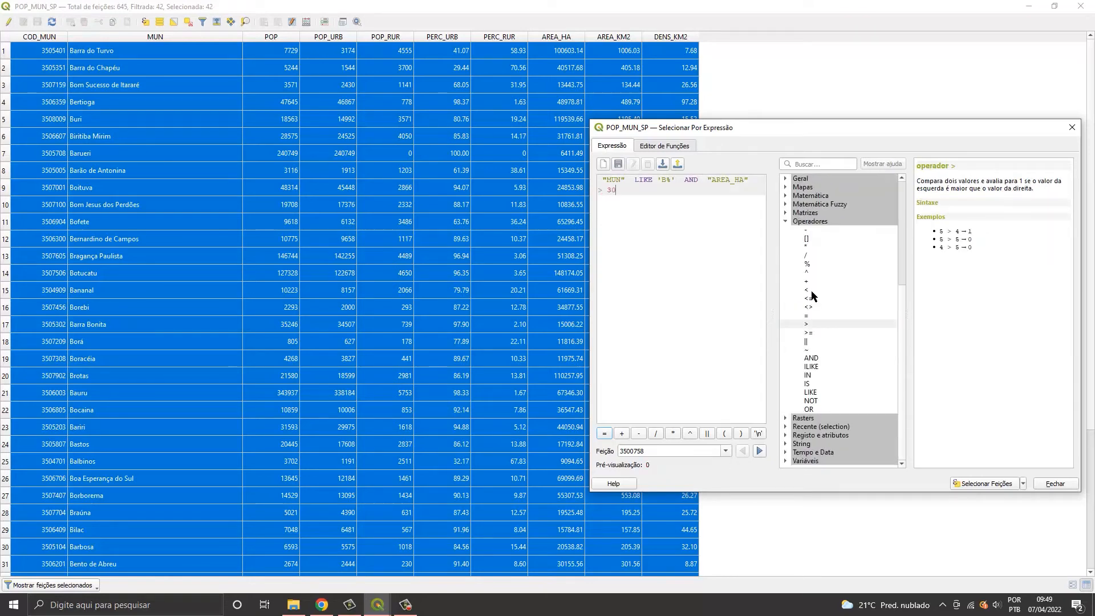
type("000")
left_click(963, 484)
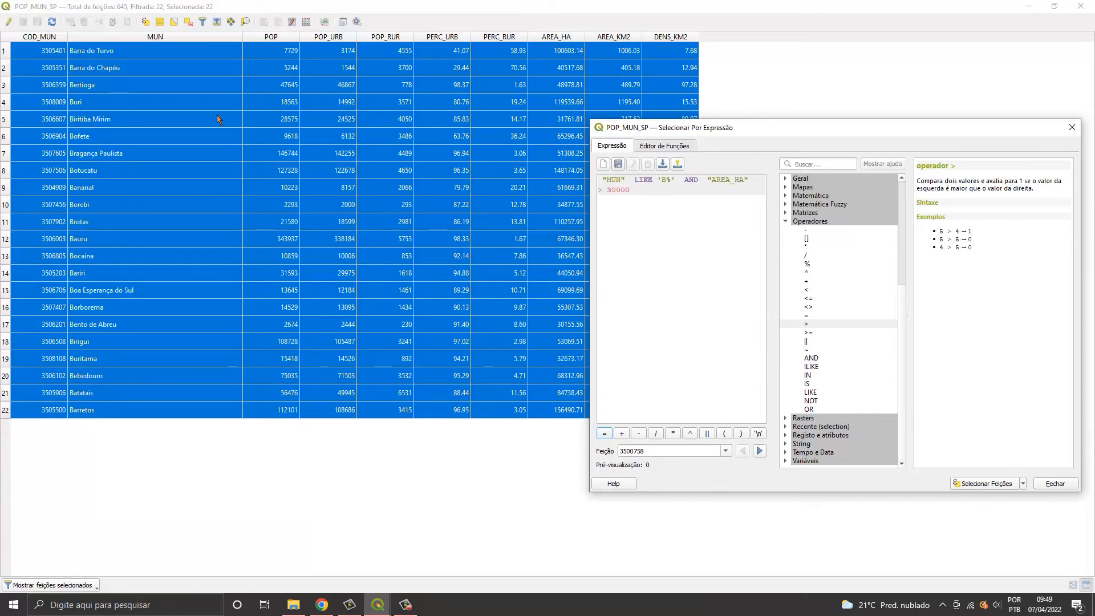
Export only the selected POP_MUN_SP features as the shapefile MUN_B_Area_30000 in the SHP folder, without adding it to the map.
left_click(378, 604)
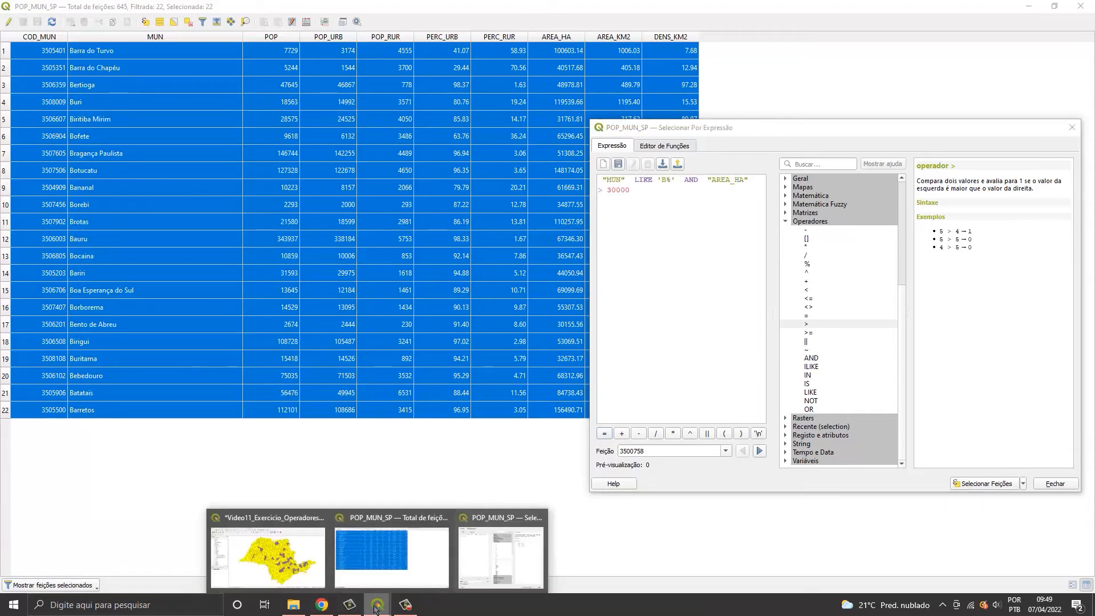
left_click(328, 577)
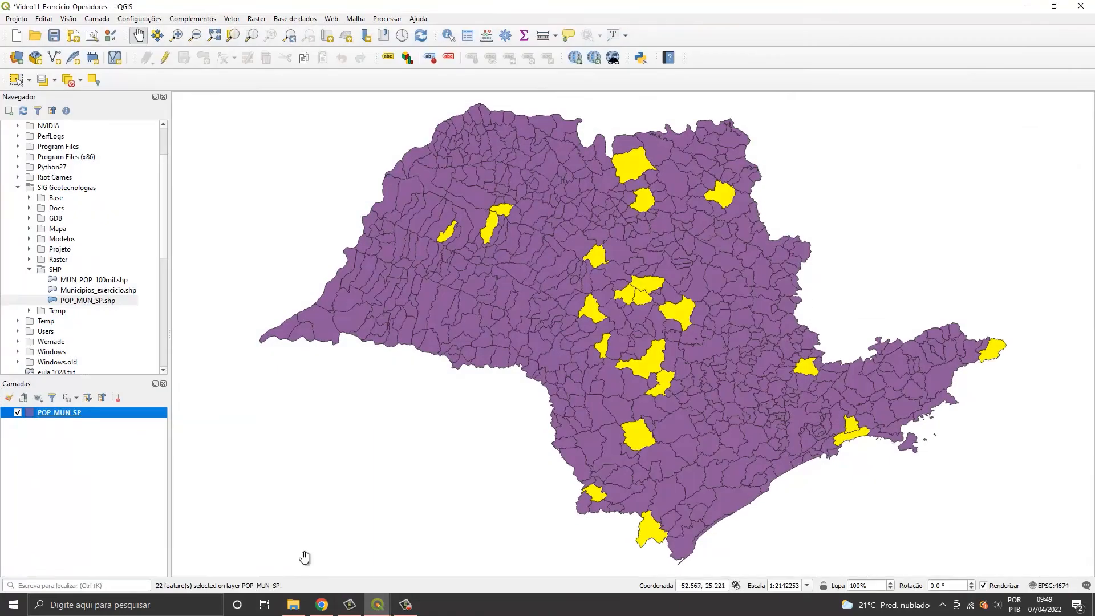
right_click(84, 415)
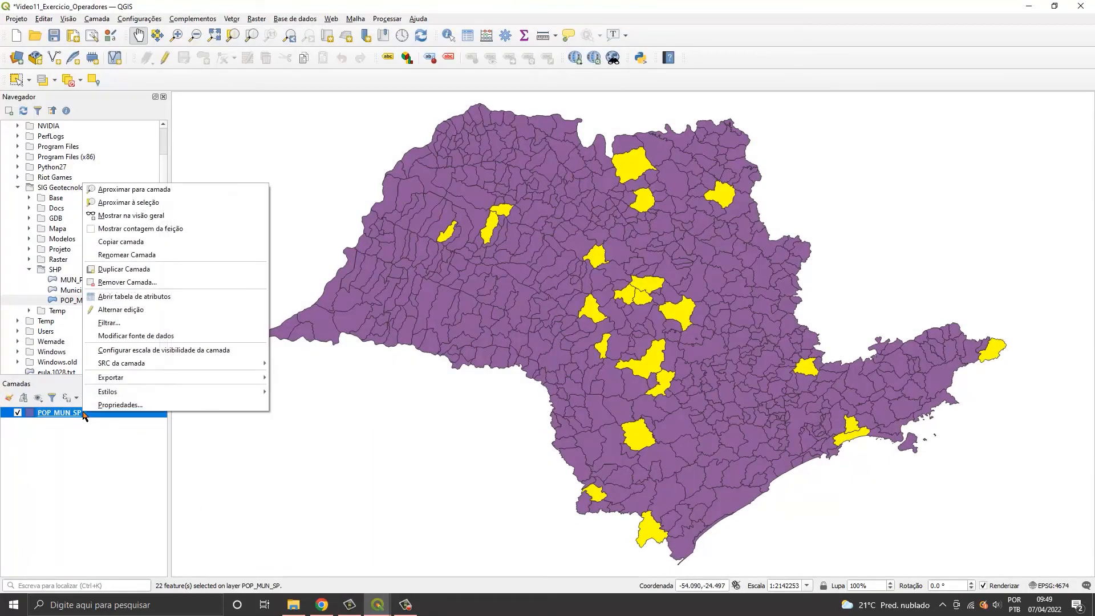
mouse_move(265, 380)
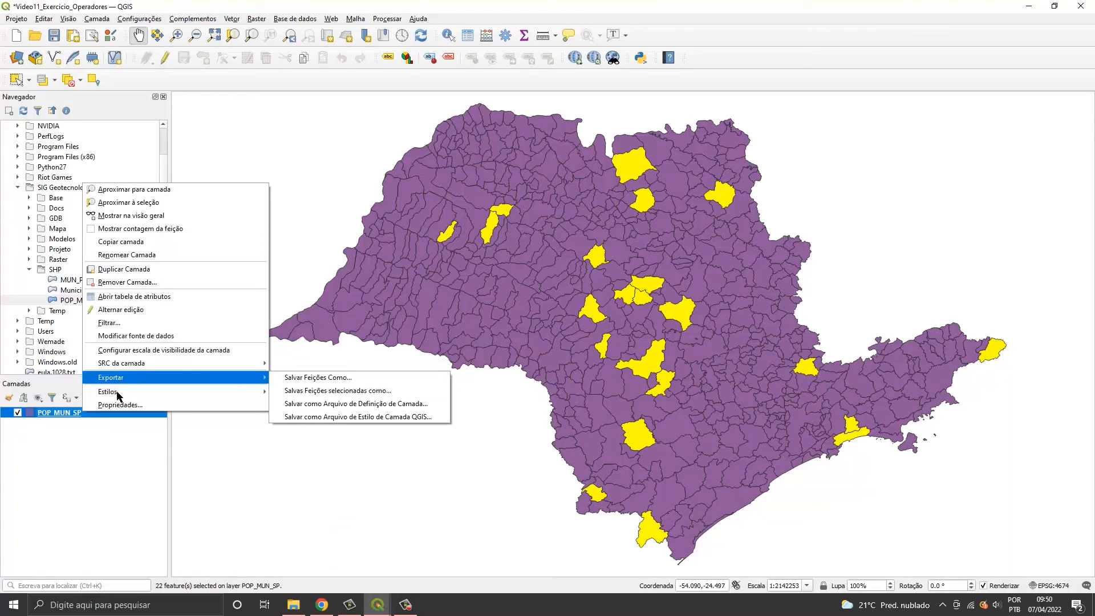
left_click(337, 390)
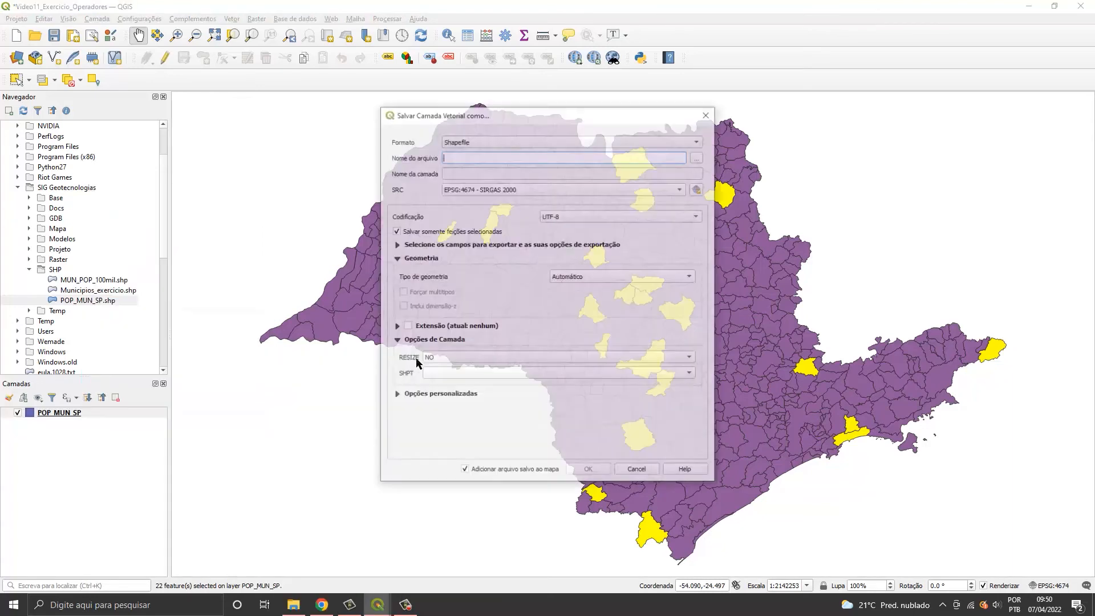
left_click(697, 158)
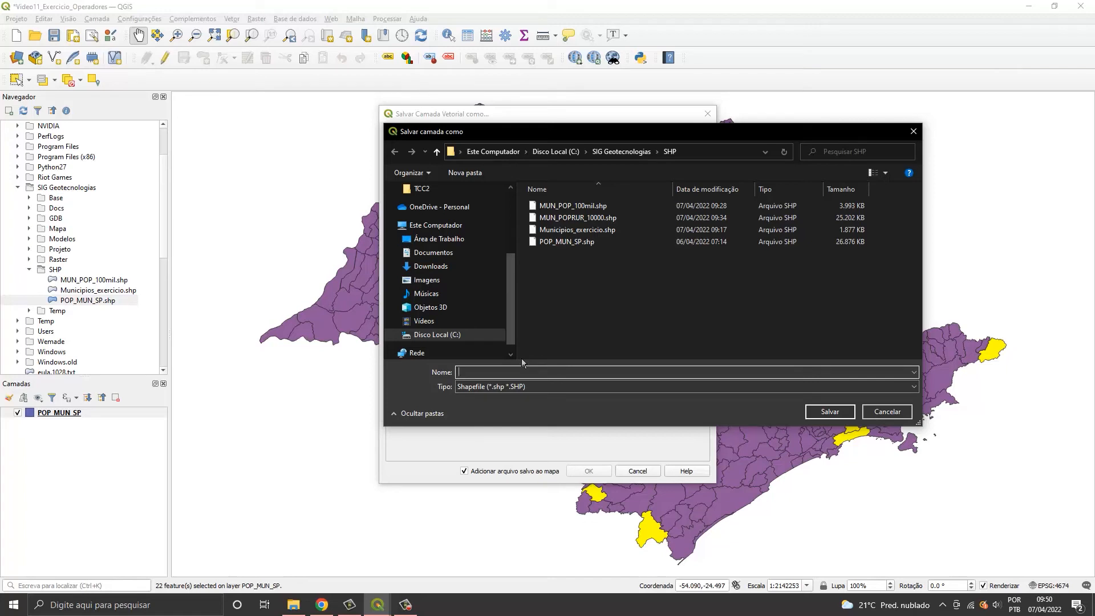
type("MUN_B_Area_30000")
left_click(826, 412)
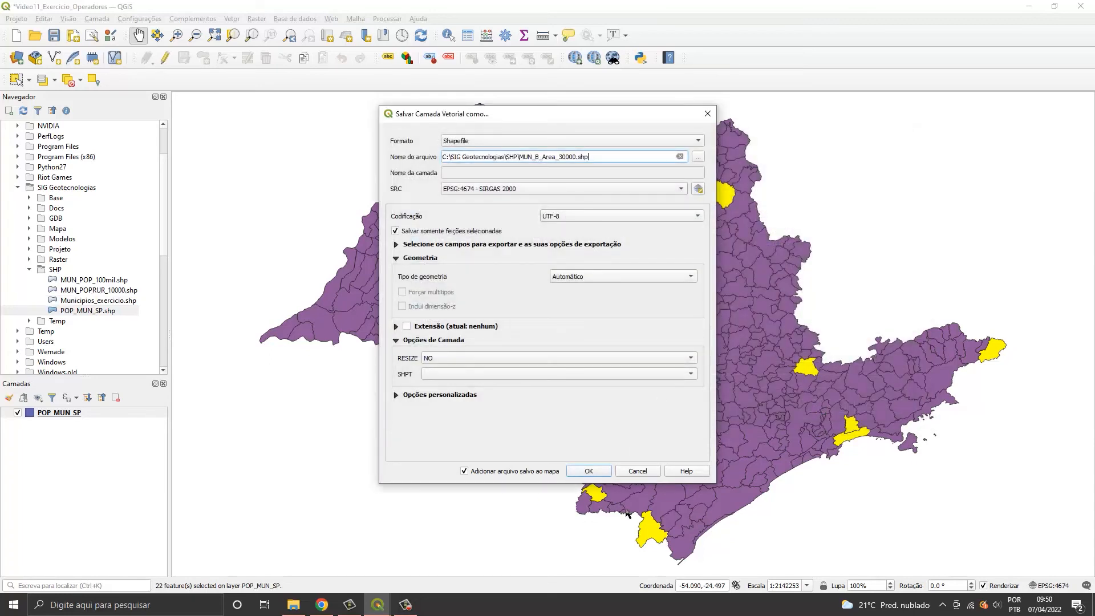
left_click(512, 472)
left_click(588, 472)
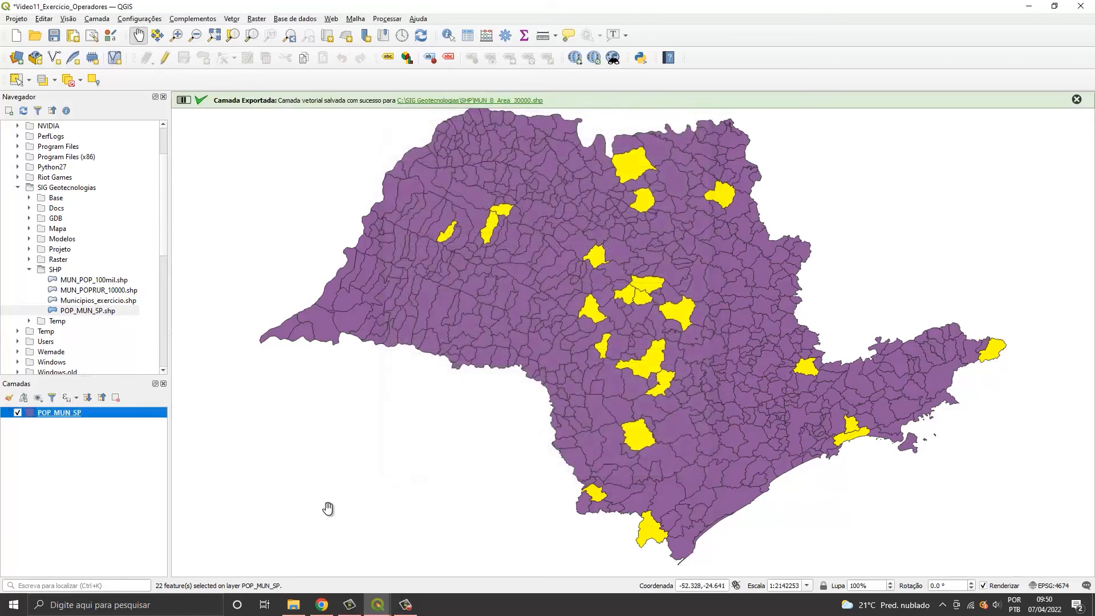
Review the AREA_HA statistics for only the selected POP_MUN_SP features, and close the statistics.
left_click(524, 36)
left_click_drag(515, 182, 546, 96)
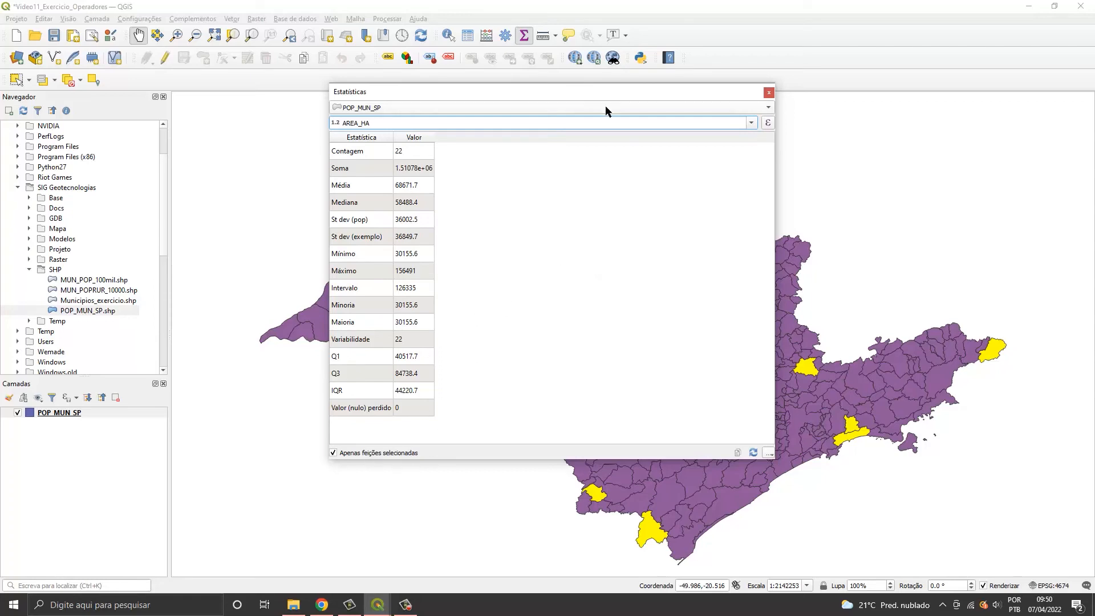
left_click_drag(602, 95, 646, 154)
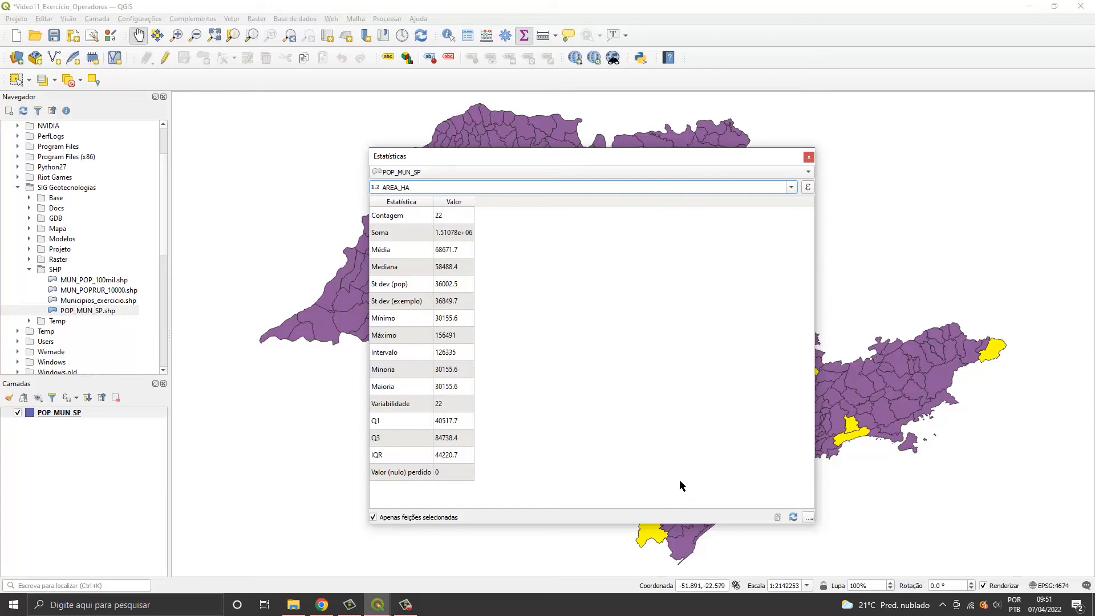
left_click(809, 158)
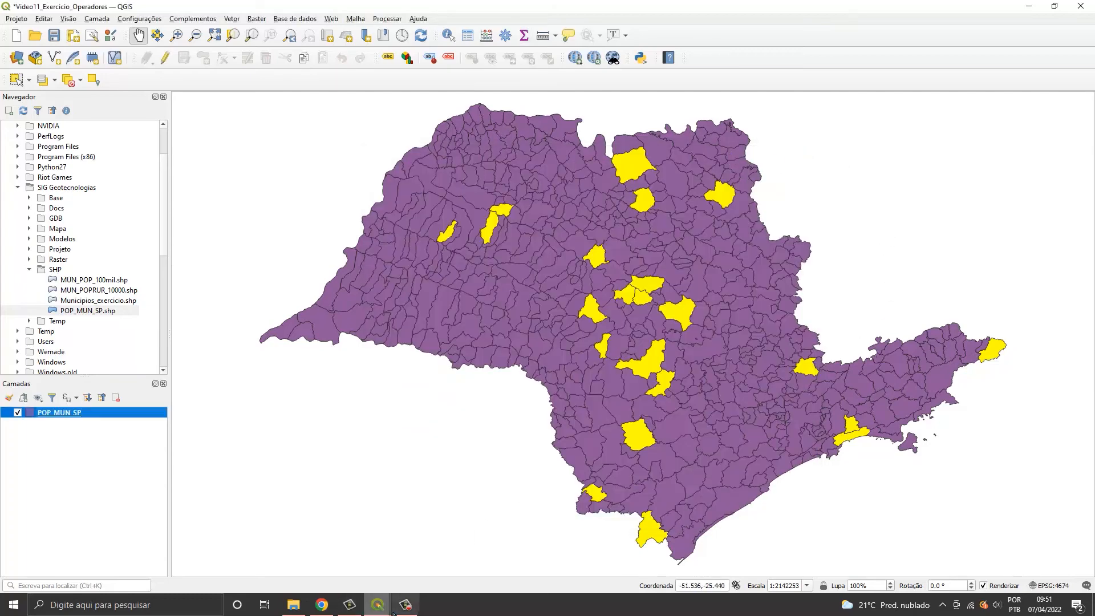
Return to the selection expression and examine its AND operator against the selected municipalities.
left_click(378, 605)
left_click(508, 548)
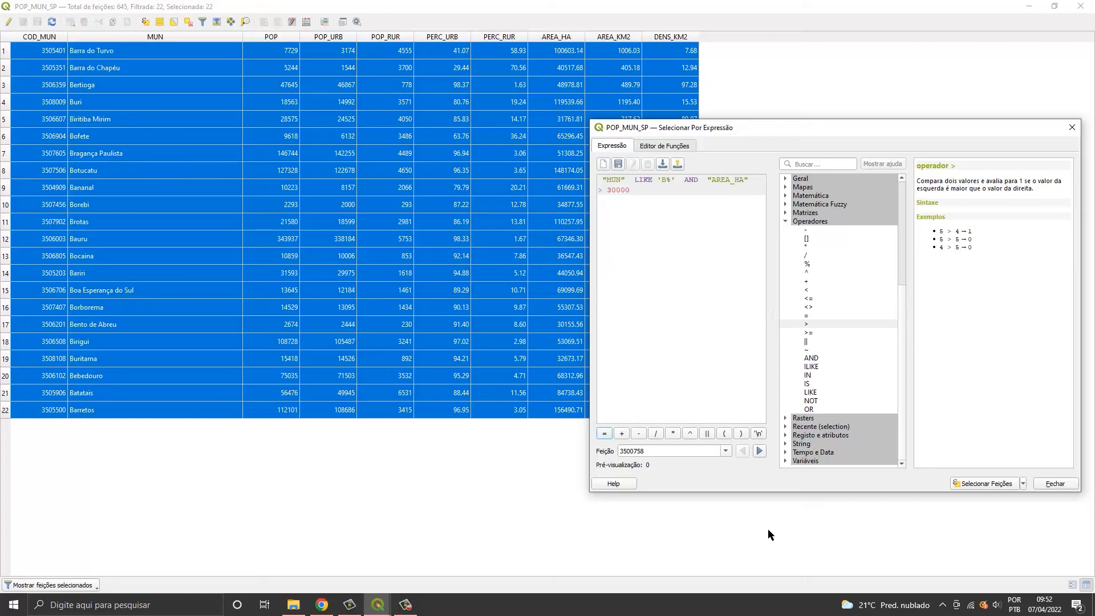
double_click(690, 179)
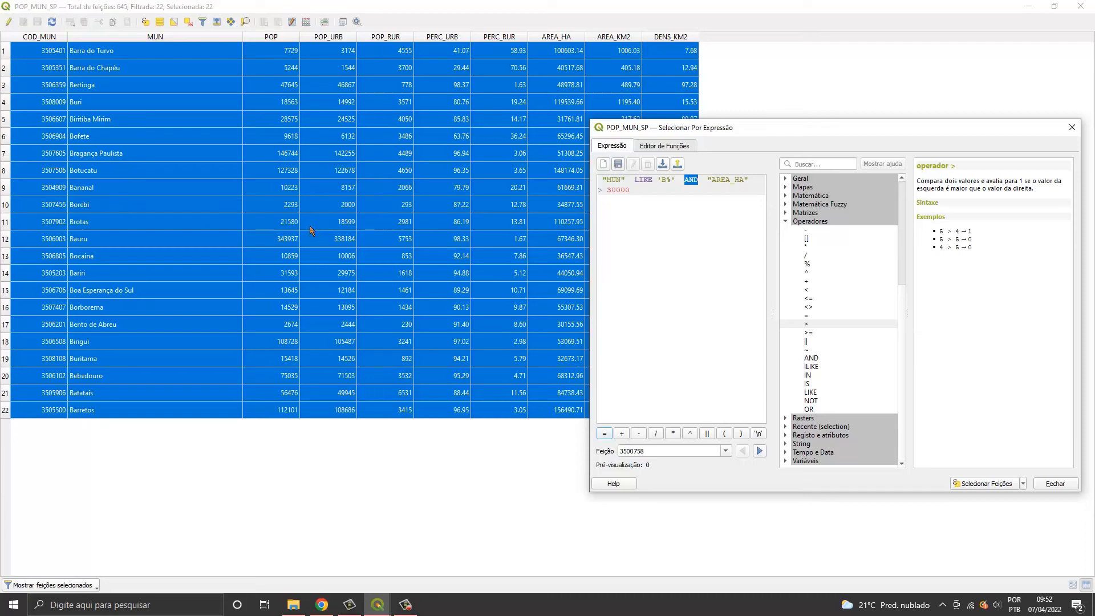
left_click(84, 610)
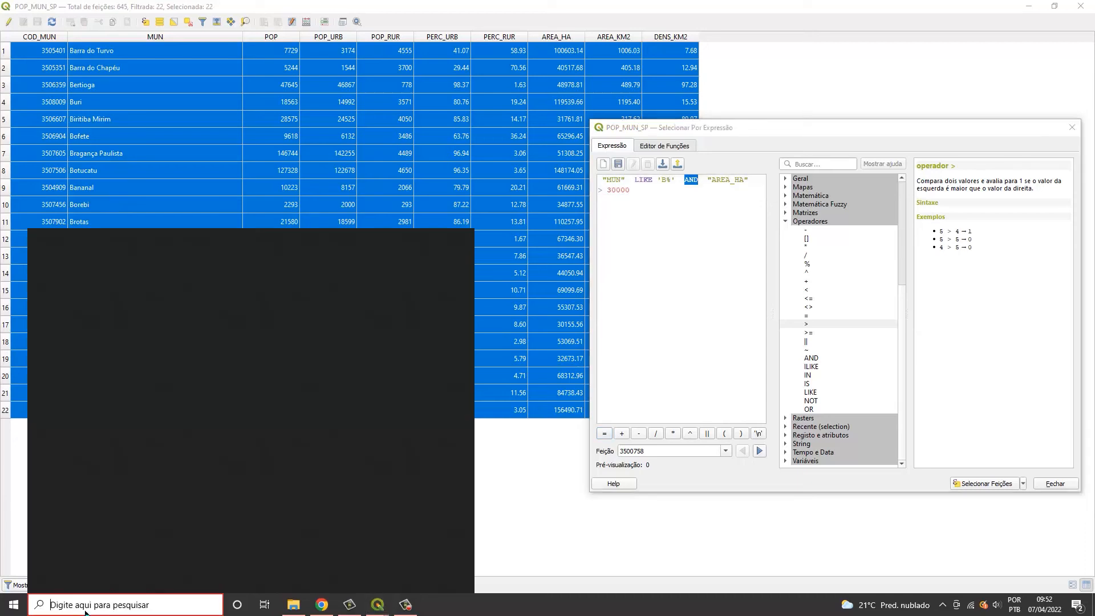
type("loblo")
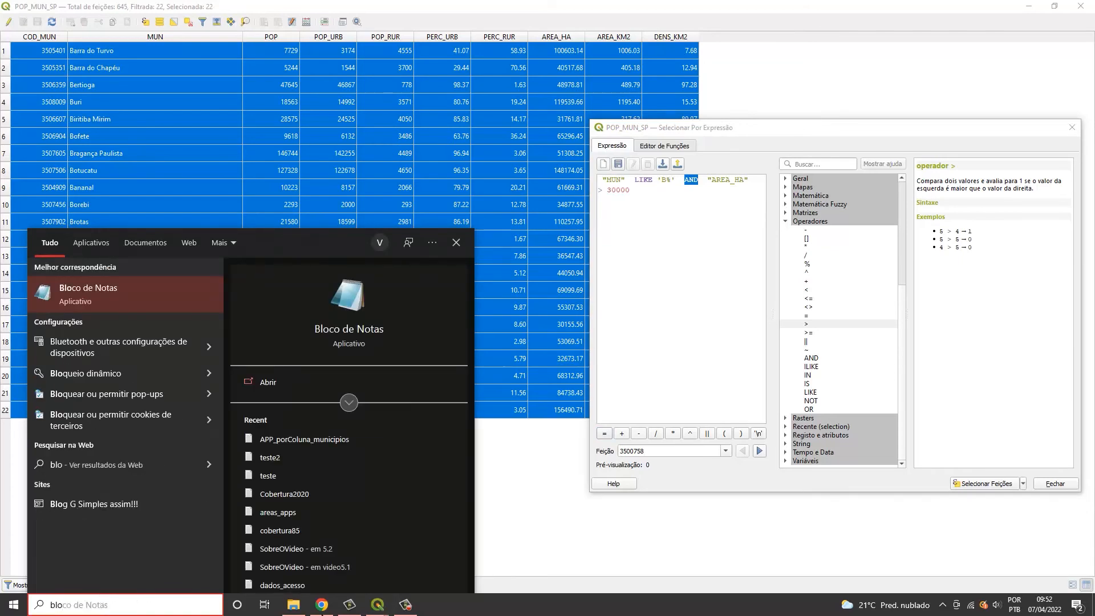
left_click(539, 549)
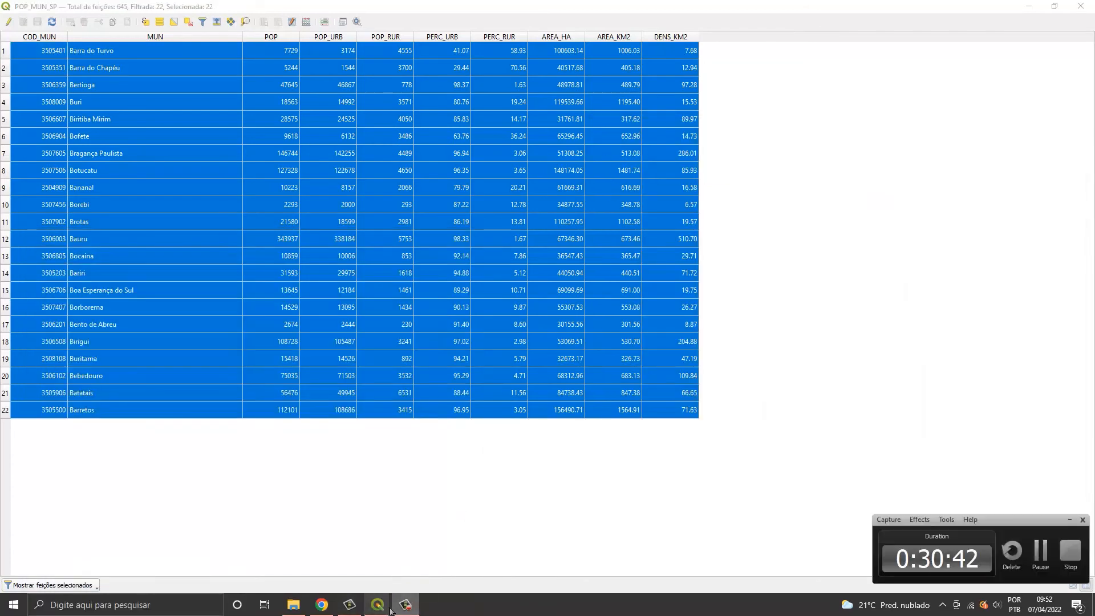
Return to the select-by-expression dialog and clear the whole expression.
mouse_move(377, 604)
left_click(502, 550)
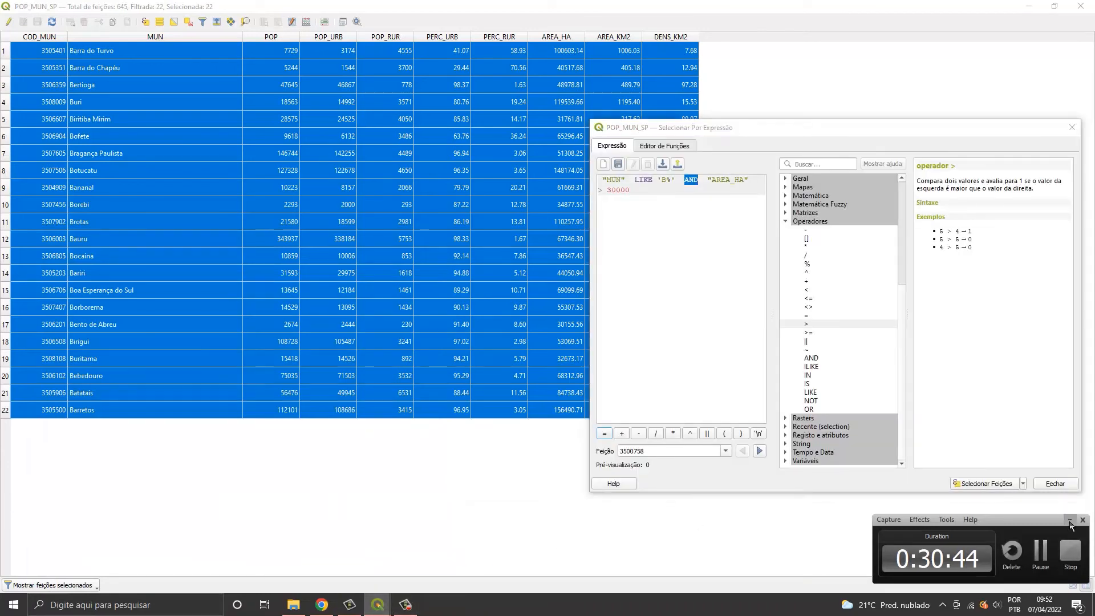
left_click_drag(645, 200, 597, 179)
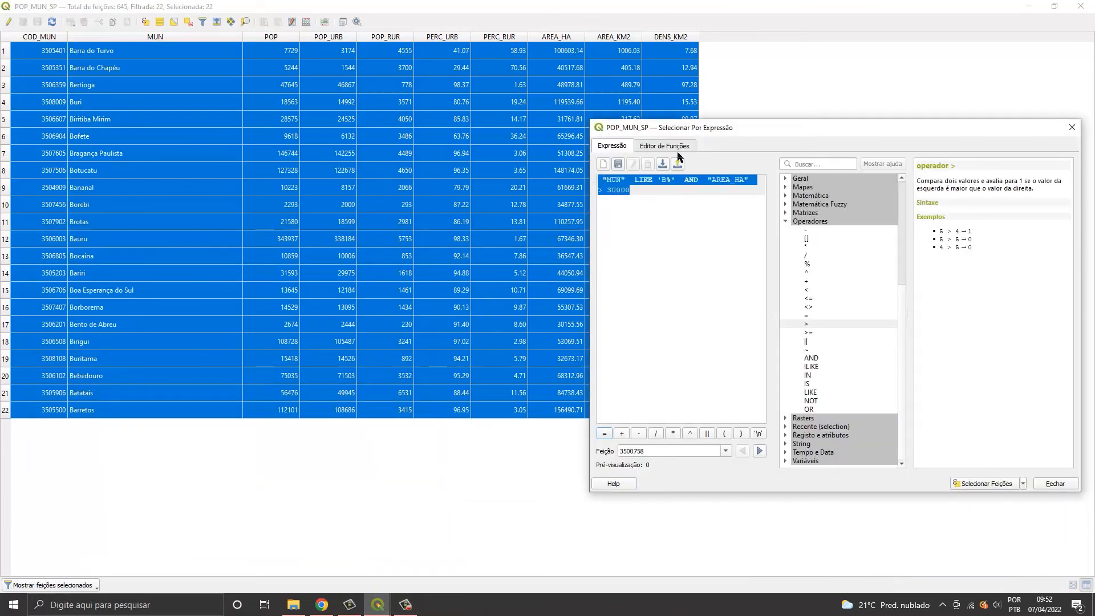
key("Delete")
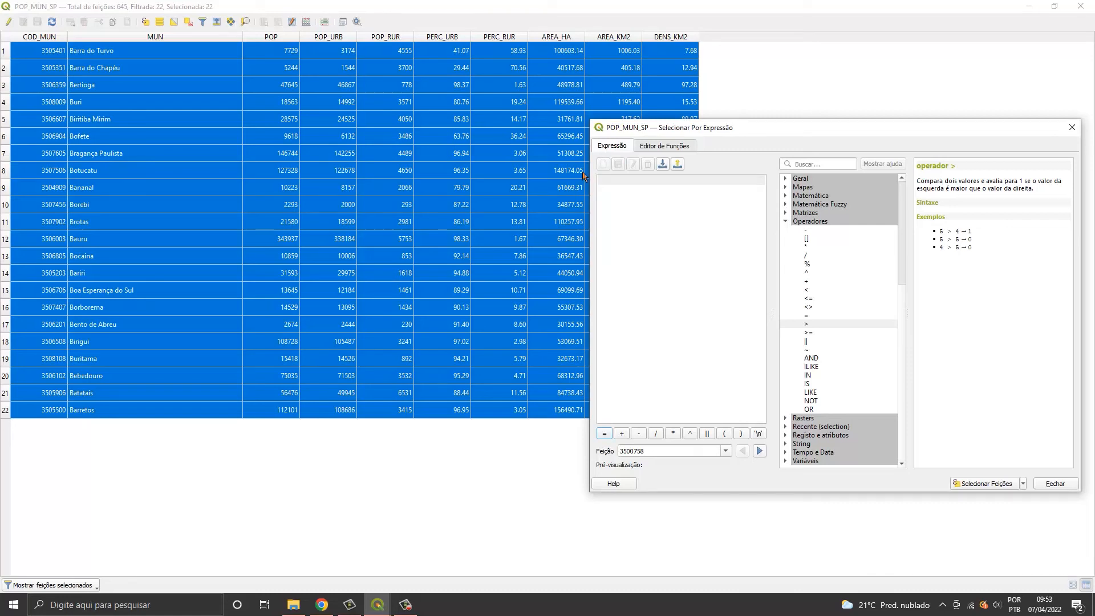
Write the three exercise criteria in the expression editor: "População maior 50000", "Municipios contenham a letra 'i'" and "Area seja maior 50000".
type("Po")
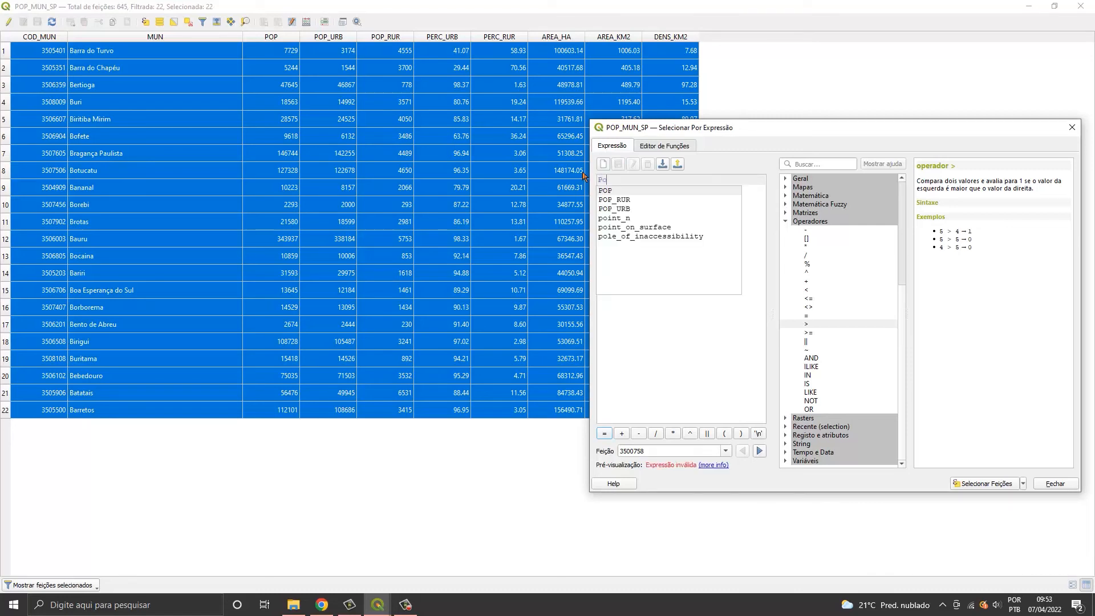
type("pulação")
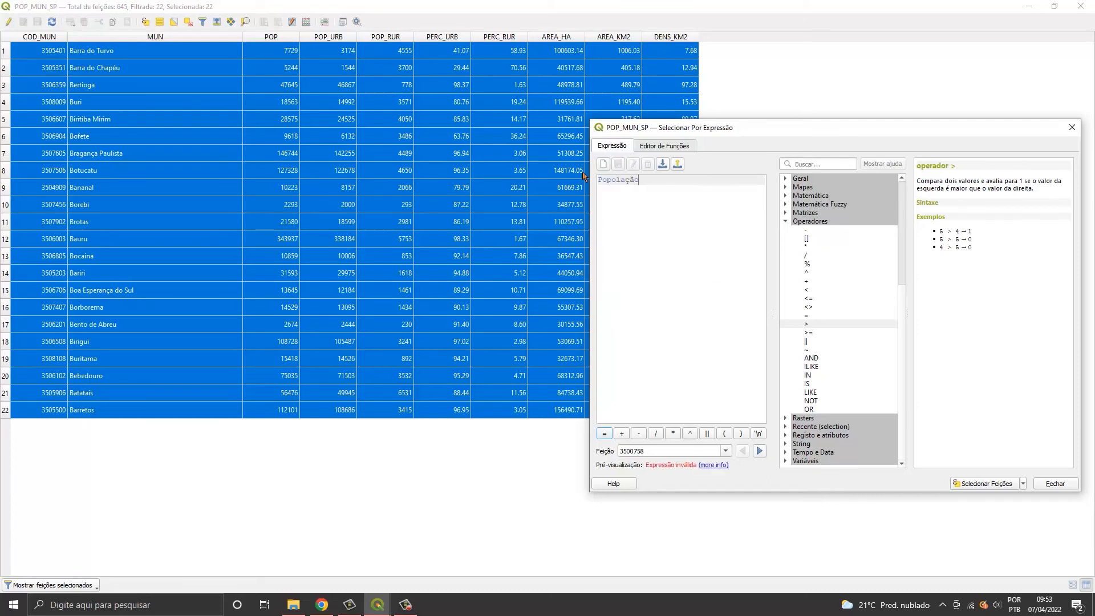
type(" >")
key("BackSpace")
type("maior 50000")
key("Return")
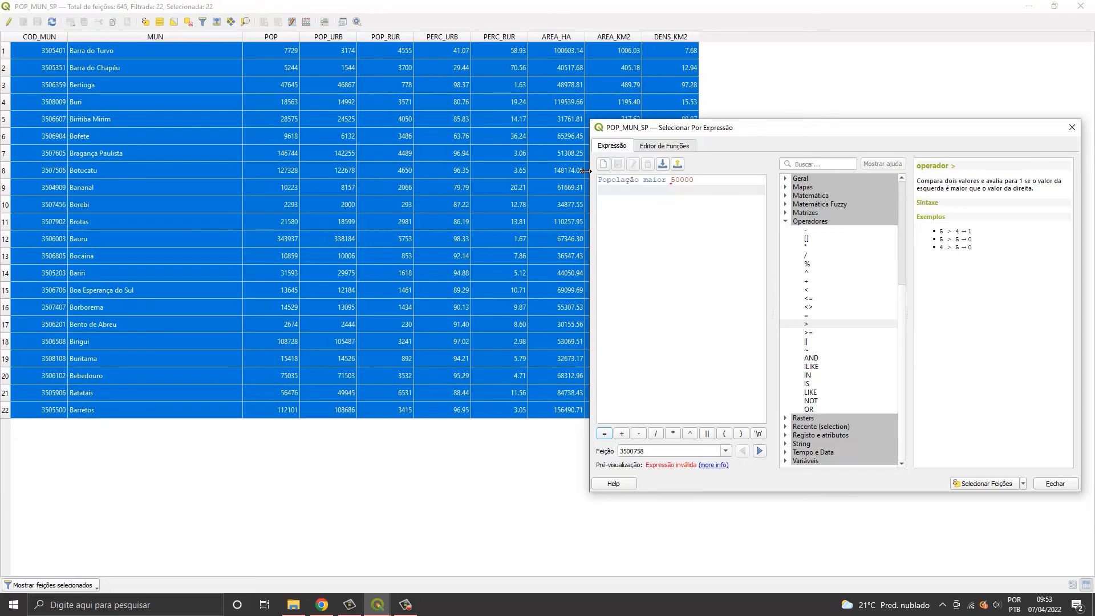
type("Municipios contenhama letra 'i'")
key("Return")
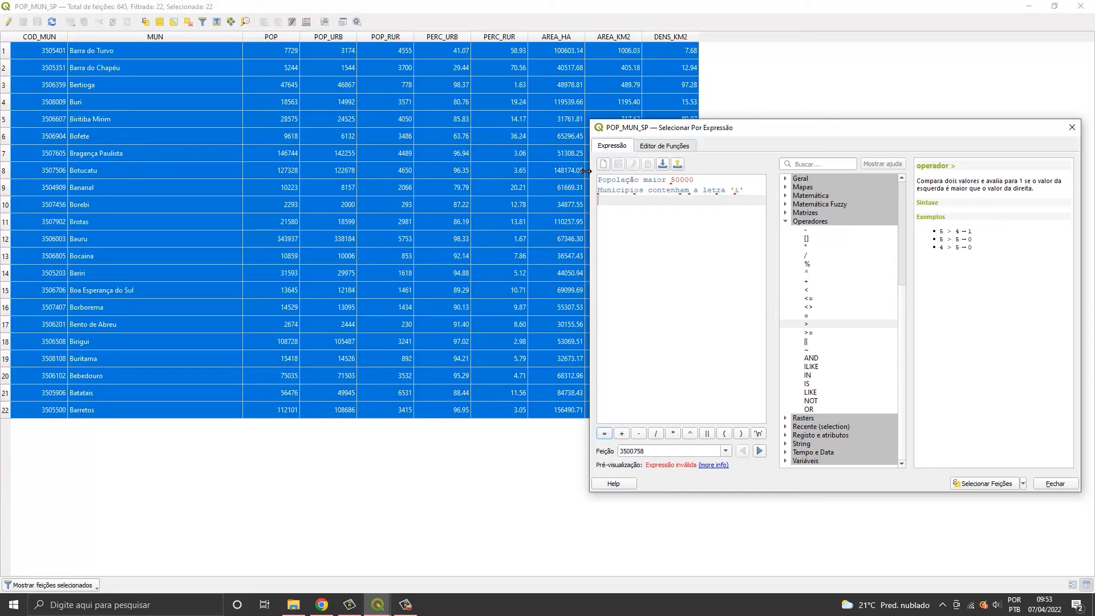
type("Area seja maior 50000")
Review the help for the AND and LIKE operators against the written criteria, and close the selection dialog and attribute table.
left_click(813, 361)
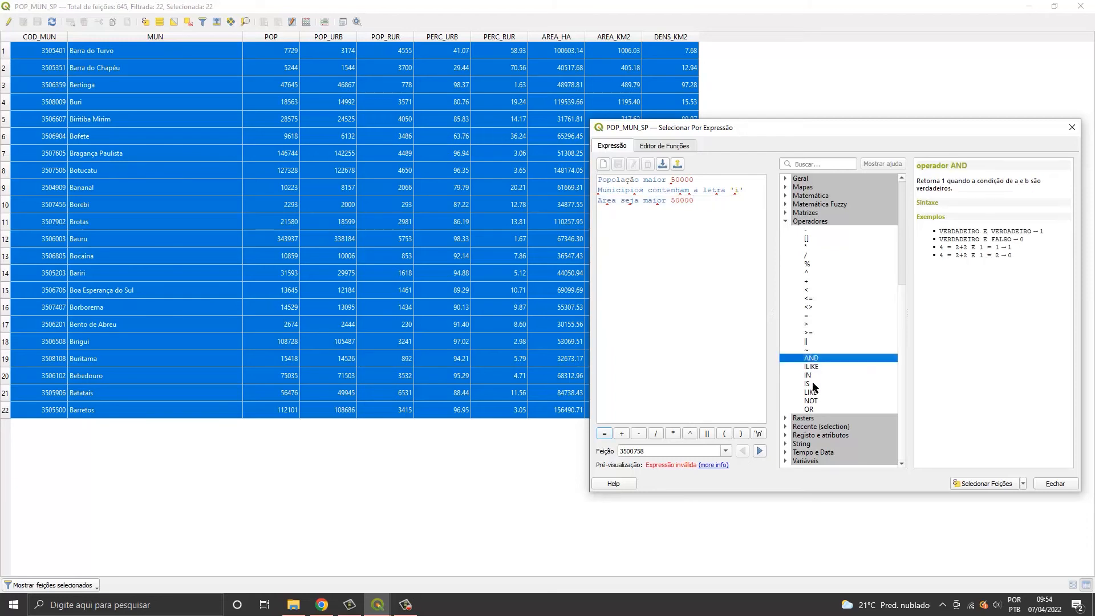
left_click(812, 393)
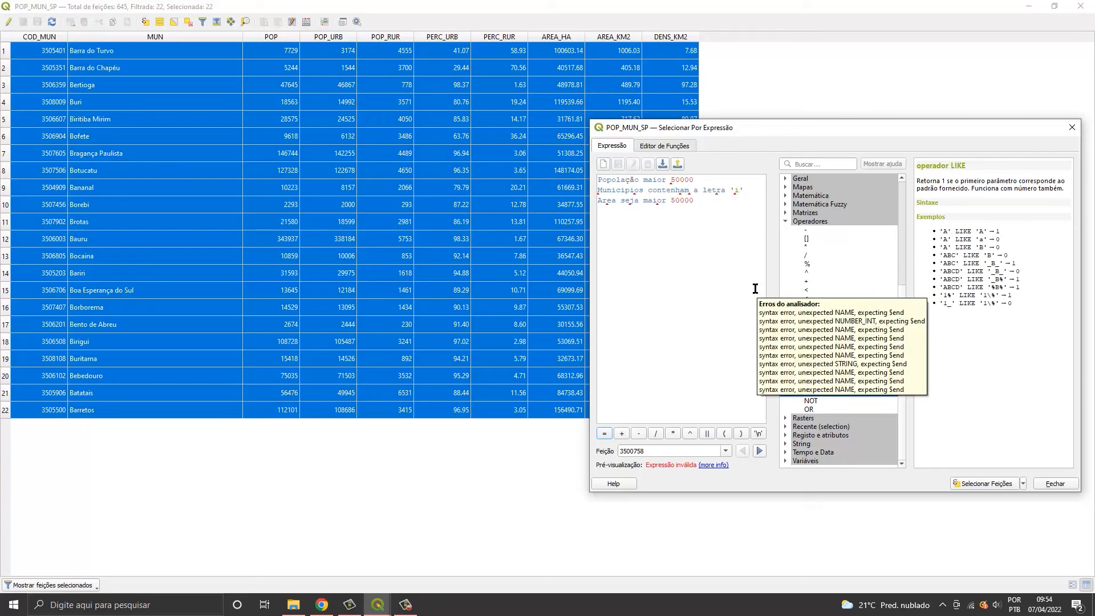
left_click(611, 190)
left_click_drag(602, 190, 747, 190)
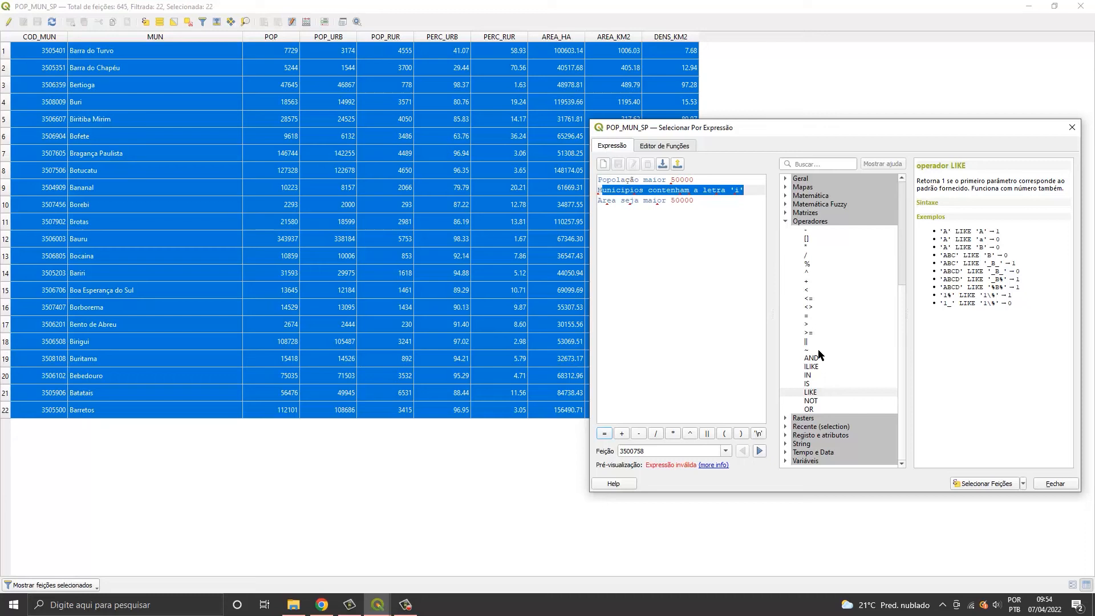
left_click(1072, 128)
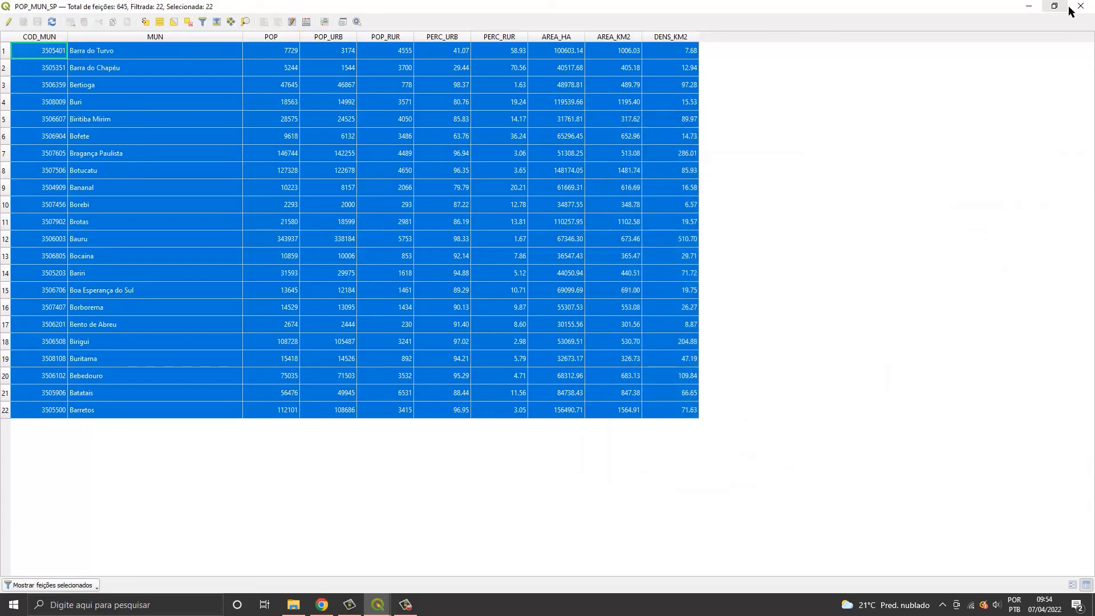
left_click(1081, 6)
left_click(377, 605)
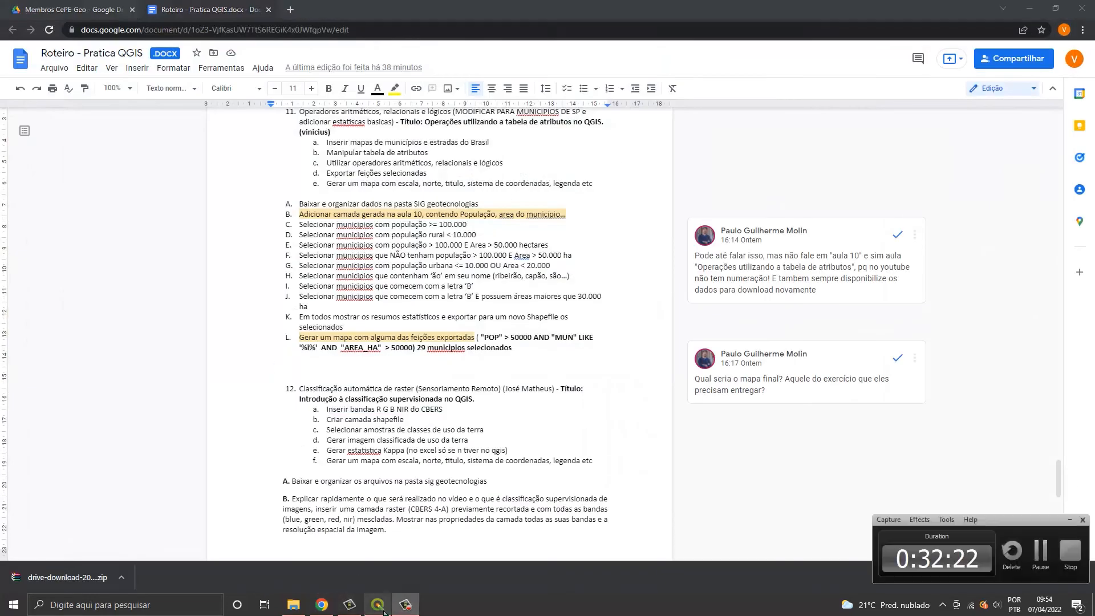
left_click(1071, 521)
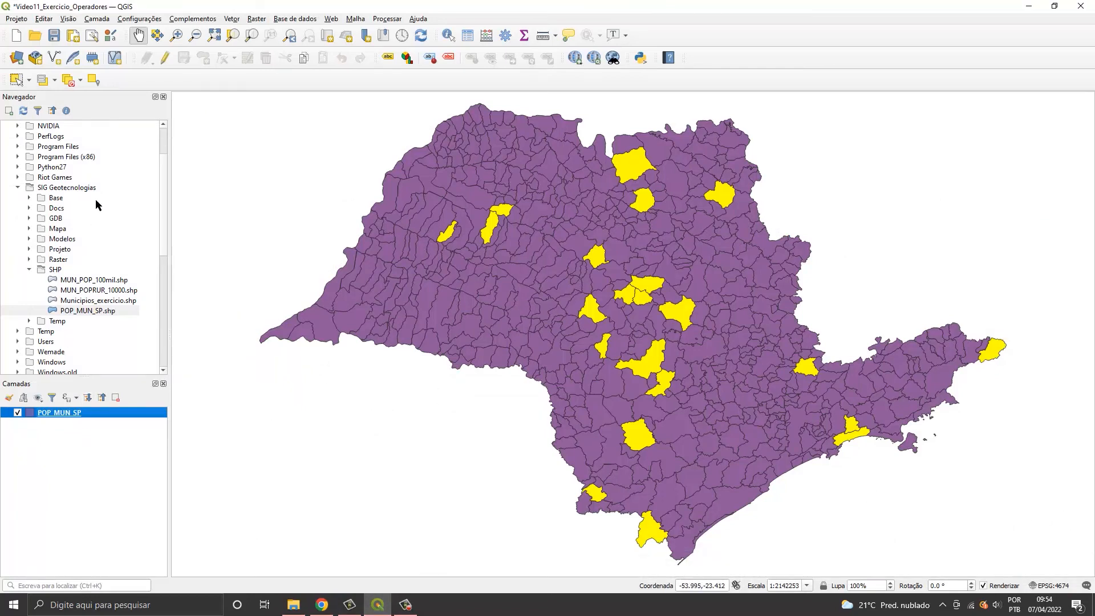
Add Municipios_exercicio.shp from the SHP folder to the map above POP_MUN_SP, and hide POP_MUN_SP.
mouse_move(89, 302)
left_mouse_down()
mouse_move(232, 340)
mouse_move(60, 417)
left_mouse_up()
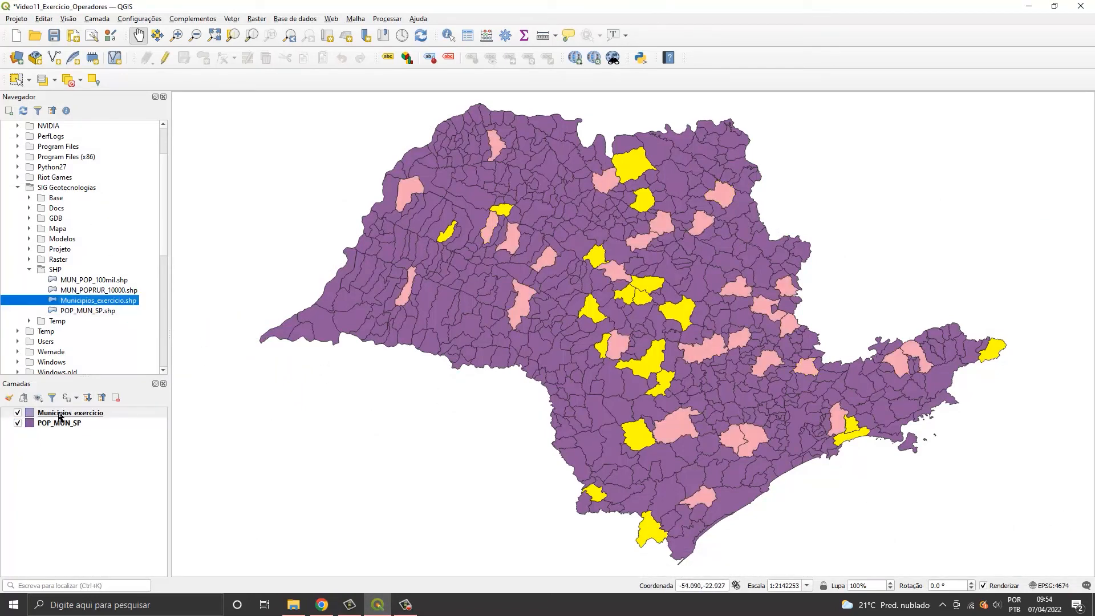
left_click(17, 422)
Examine the Municipios_exercicio attribute table with the MUN column widened to show full names, and close it.
right_click(38, 416)
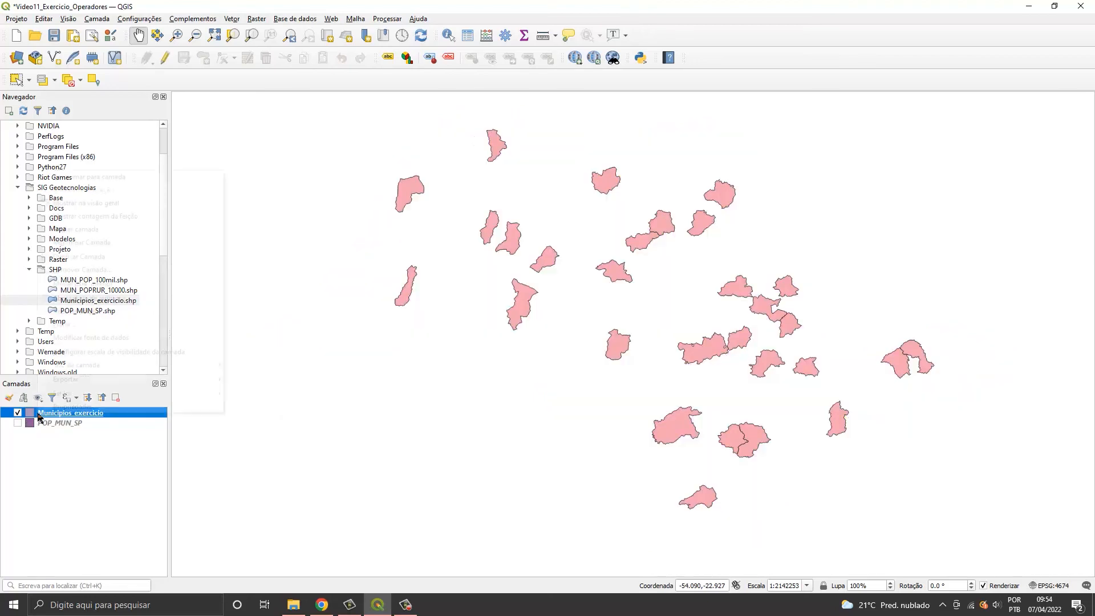
left_click(103, 298)
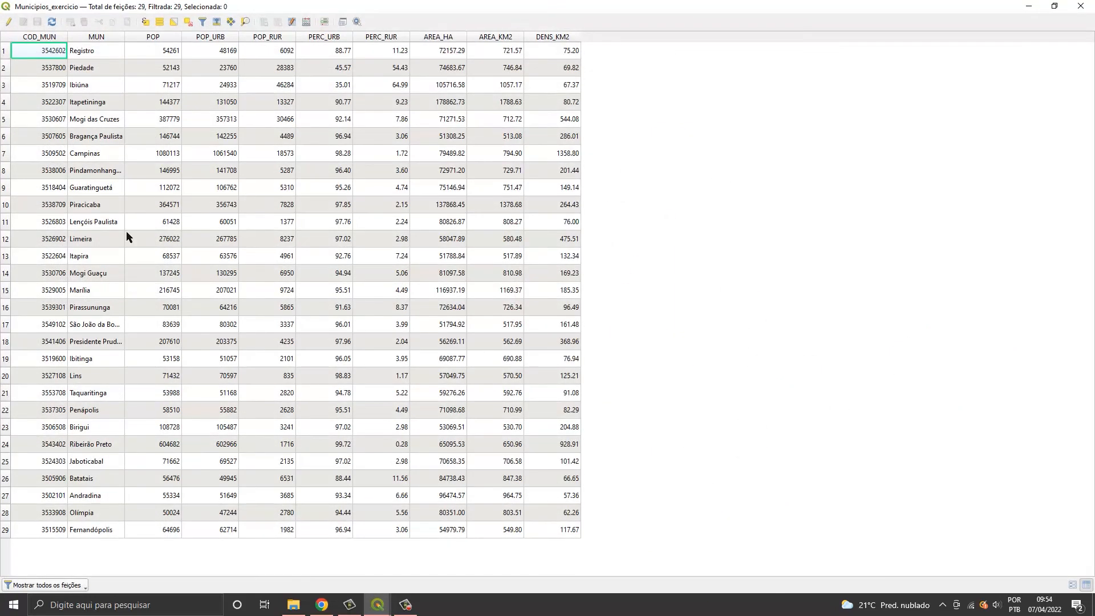
left_click_drag(125, 37, 317, 37)
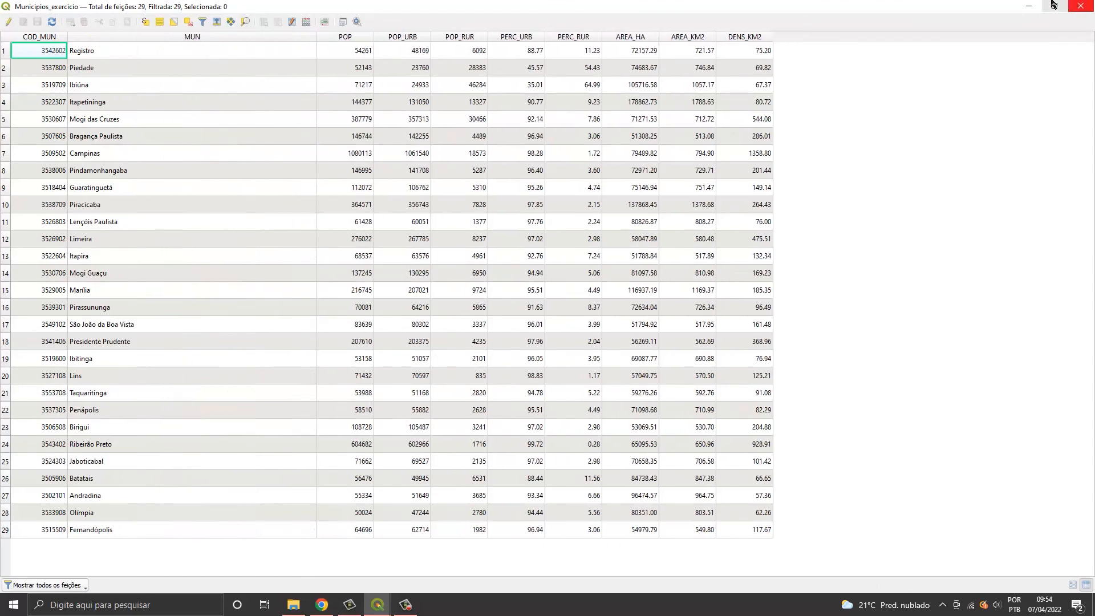
left_click(1082, 5)
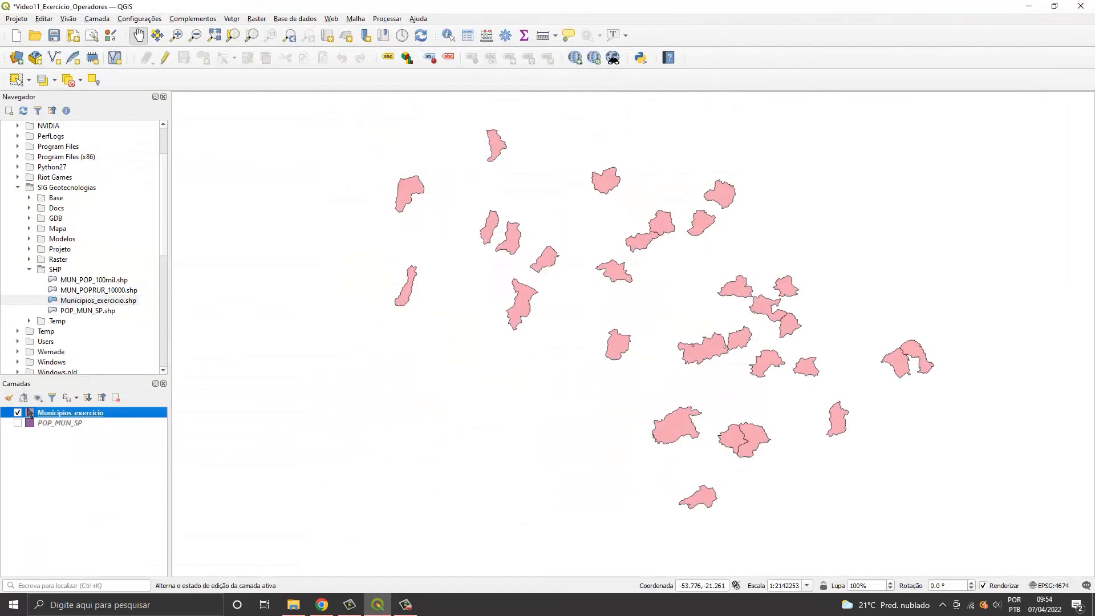
Show the POP_MUN_SP layer again and clear the feature selection in all layers.
left_click(17, 423)
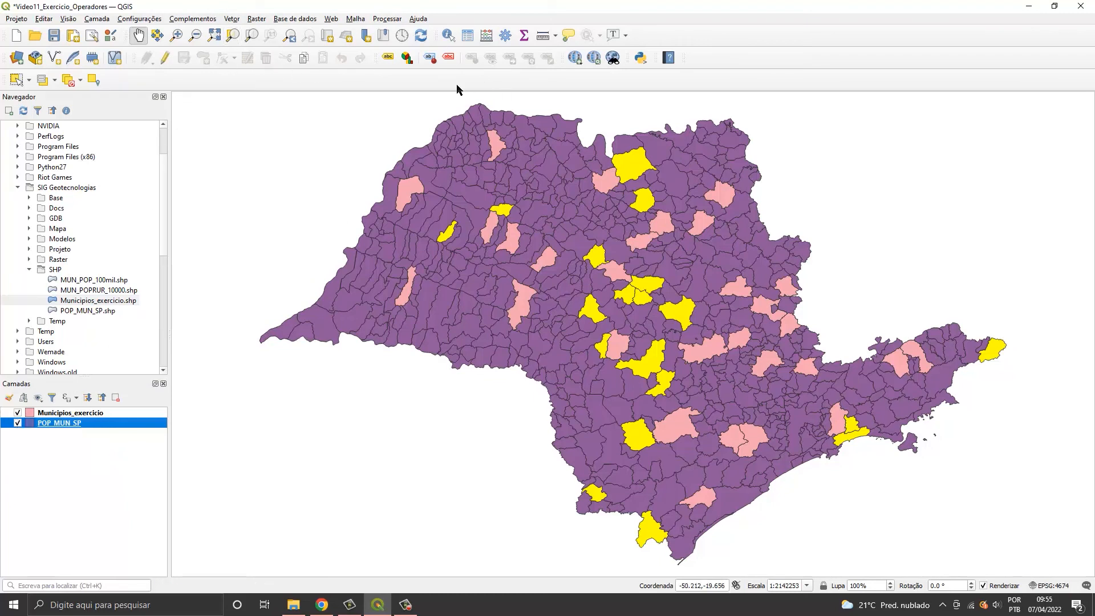
left_click(73, 81)
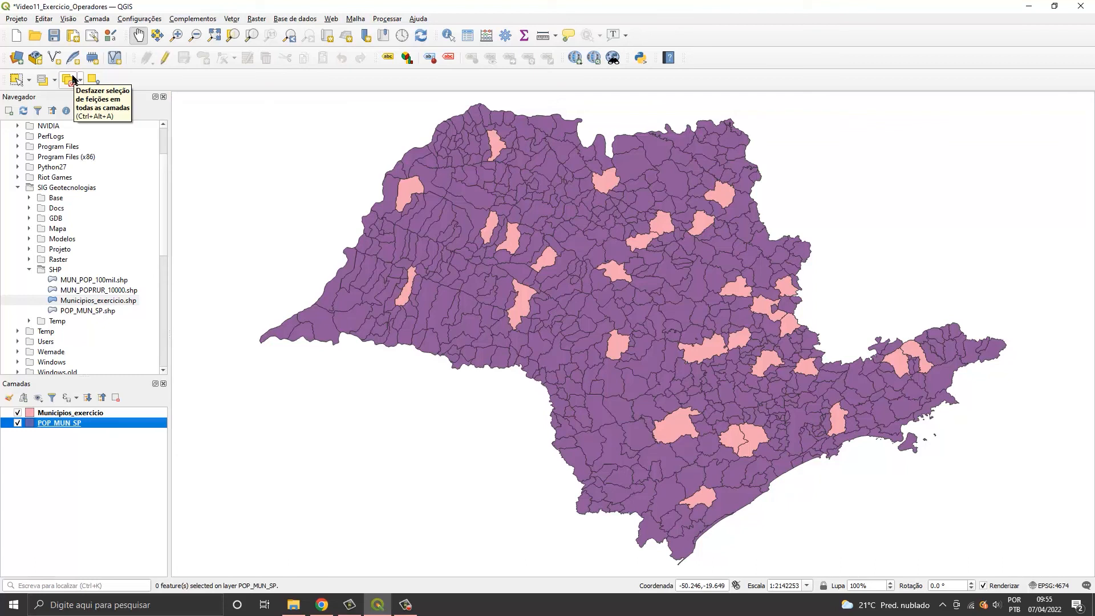
Recolour the POP_MUN_SP layer grey and the Municipios_exercicio layer green.
right_click(80, 423)
mouse_move(135, 402)
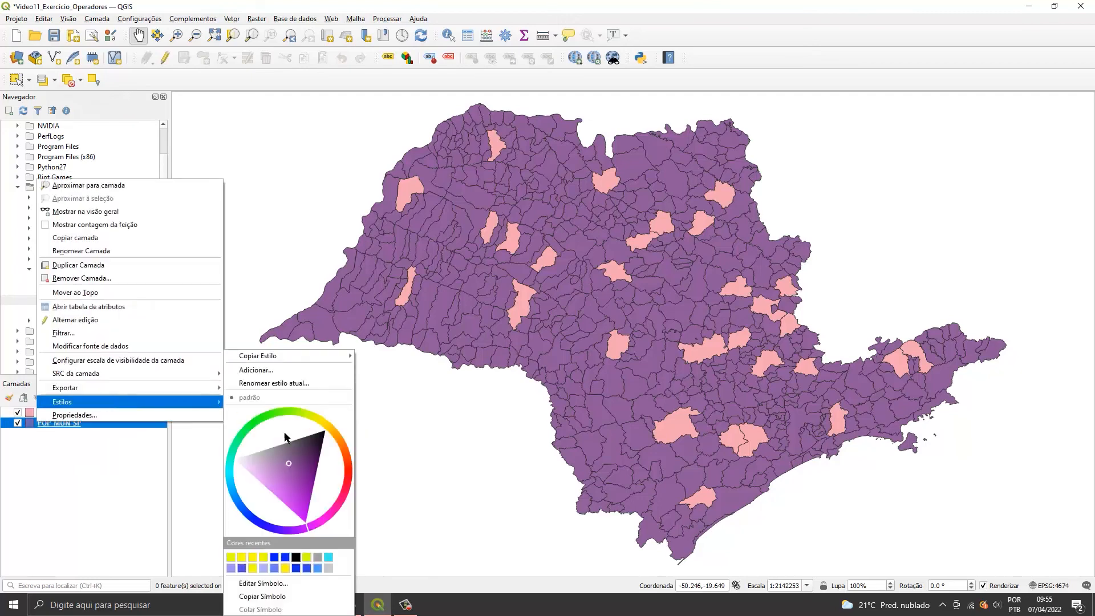
left_click(278, 441)
left_click(91, 441)
right_click(78, 413)
mouse_move(231, 392)
left_click(354, 456)
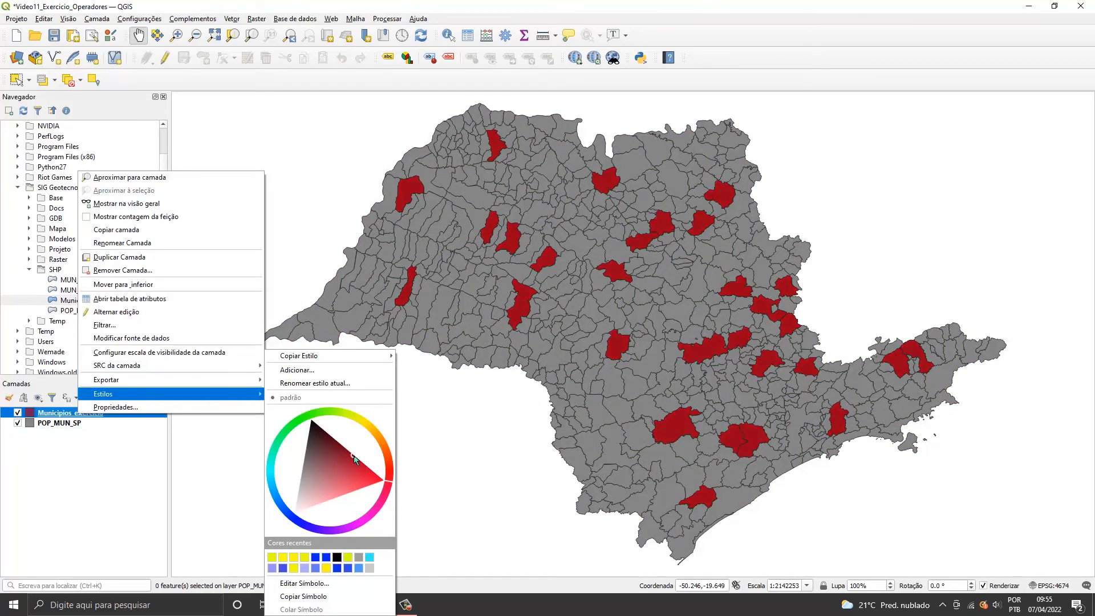
mouse_move(394, 479)
left_mouse_down()
mouse_move(381, 440)
mouse_move(360, 427)
mouse_move(302, 435)
left_mouse_up()
left_click(441, 474)
Save the Video11_Exercicio_Operadores project.
left_click_drag(711, 323, 477, 449)
left_click(93, 36)
left_click(656, 209)
left_click(54, 36)
Create a print layout named Mapa_Aula11 from the specific template Mapa_1.qpt.
left_click(99, 37)
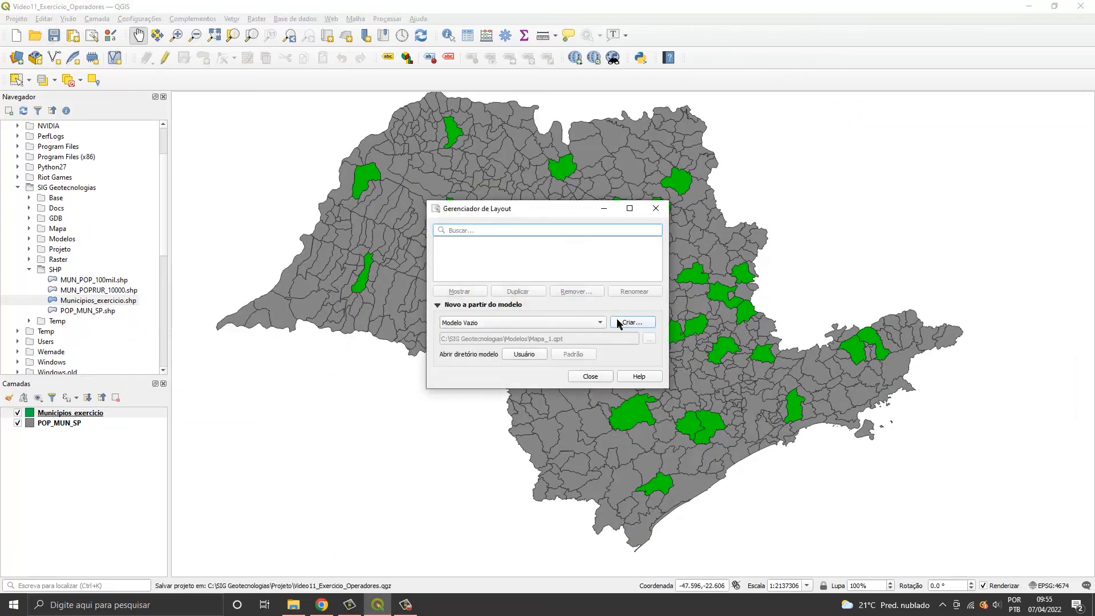
left_click(619, 321)
left_click(630, 259)
left_click(600, 323)
left_click(514, 340)
left_click(637, 324)
left_click(527, 301)
key("BackSpace")
type("11")
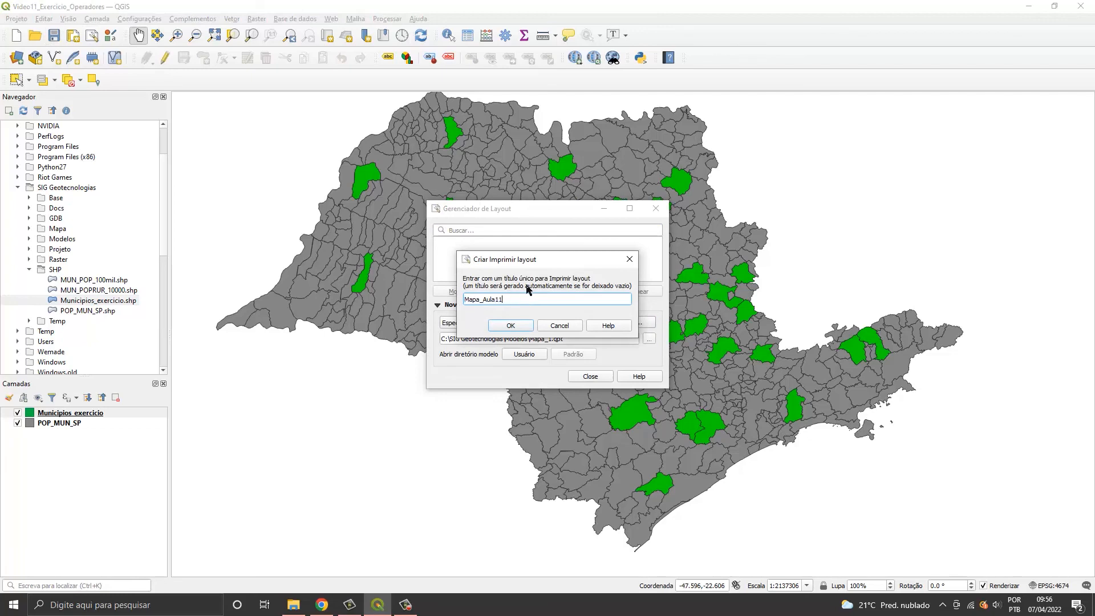
key("Return")
Match the extent of Mapa 1 in the layout to the main map canvas.
left_click(445, 318)
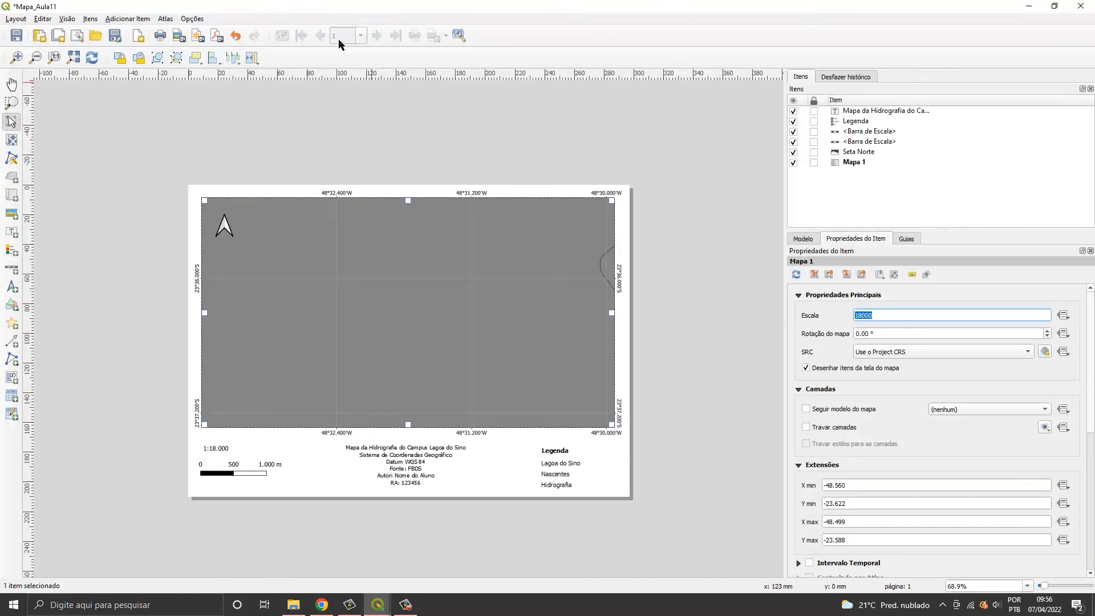
left_click(815, 275)
left_click(12, 139)
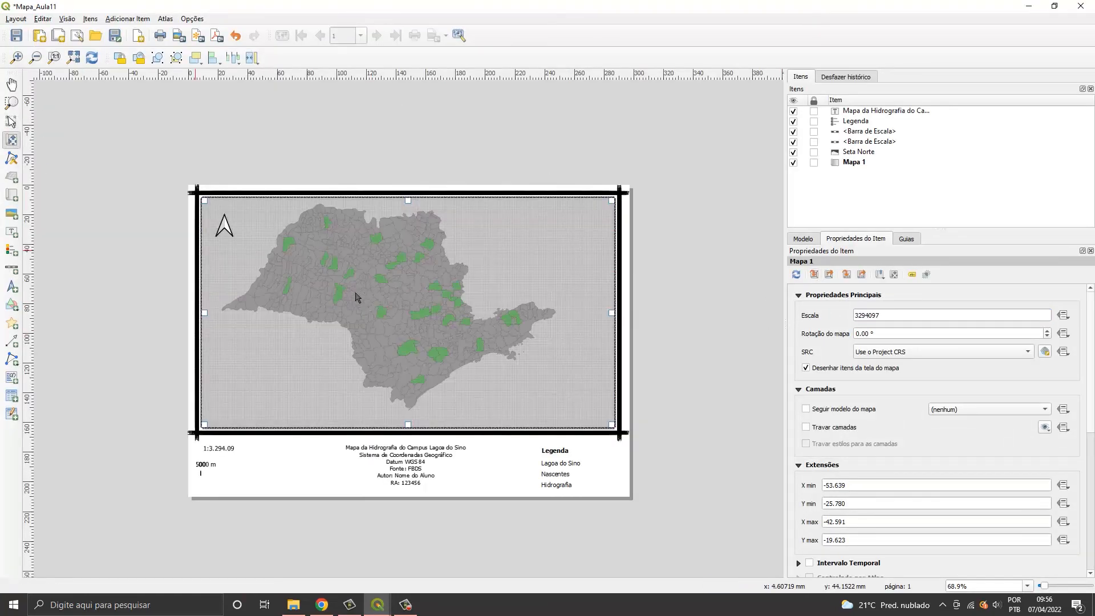
Set the X and Y intervals of Grade 2 on Mapa 1 to 4 map units.
scroll(810, 422, "down", 5)
left_click(822, 425)
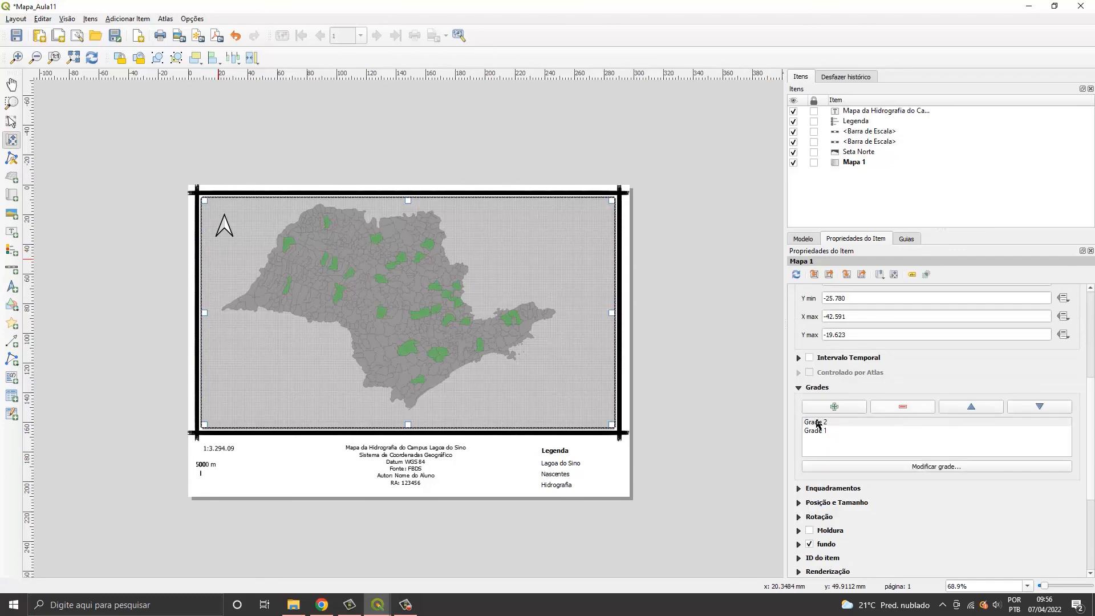
left_click(862, 467)
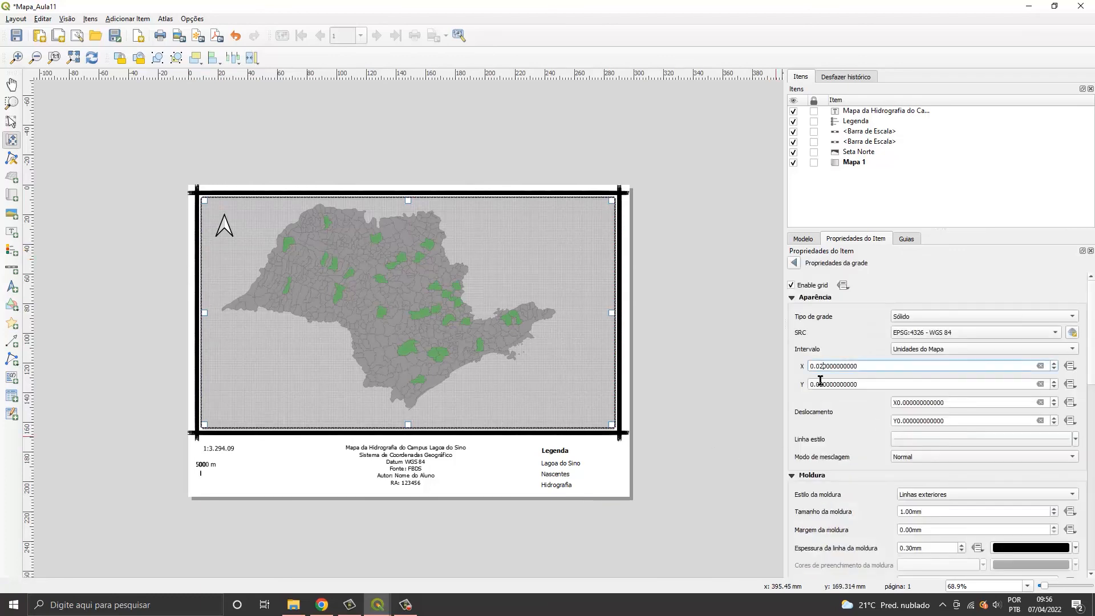
scroll(826, 366, "up", 1)
scroll(864, 384, "up", 1)
left_click(811, 367)
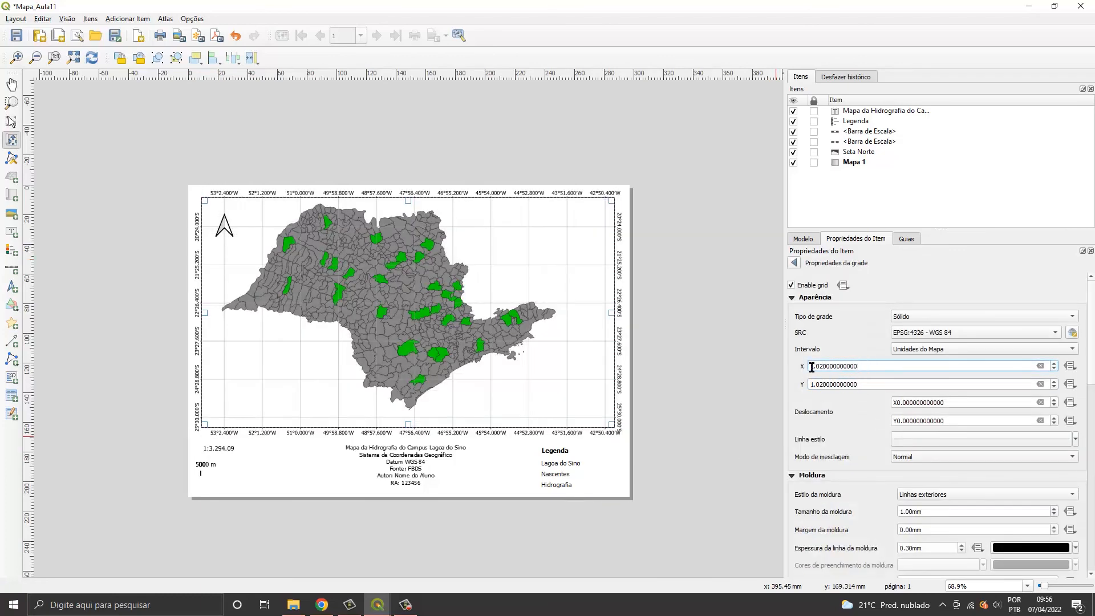
left_click_drag(814, 366, 811, 401)
type("22")
key("BackSpace")
type("44")
left_click(858, 365)
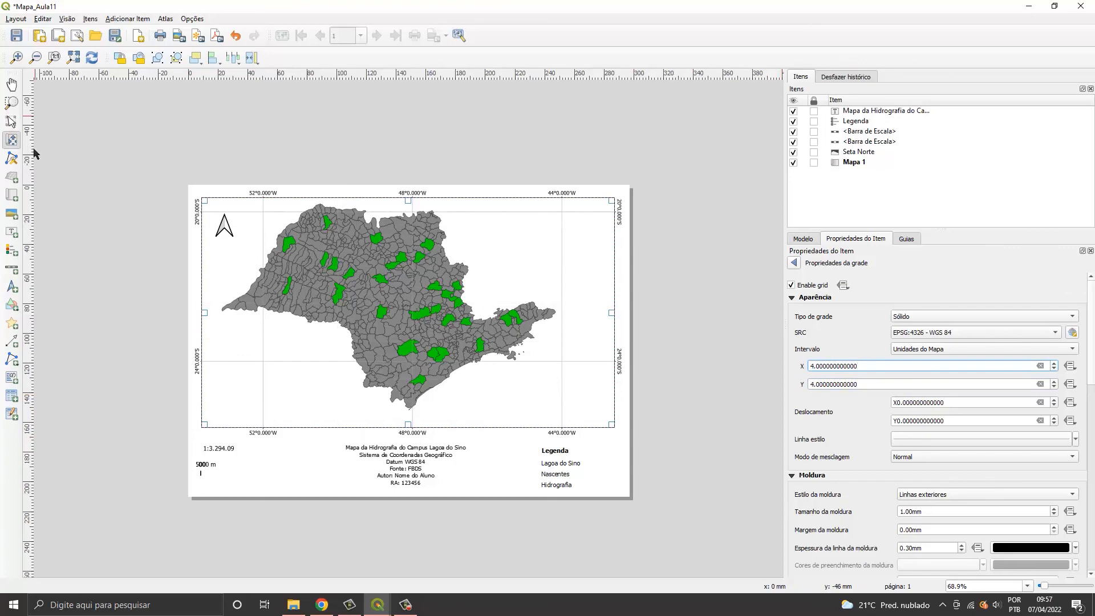
Shift the content of Mapa 1 so the state of São Paulo sits centred within the map frame.
left_click_drag(340, 284, 356, 293)
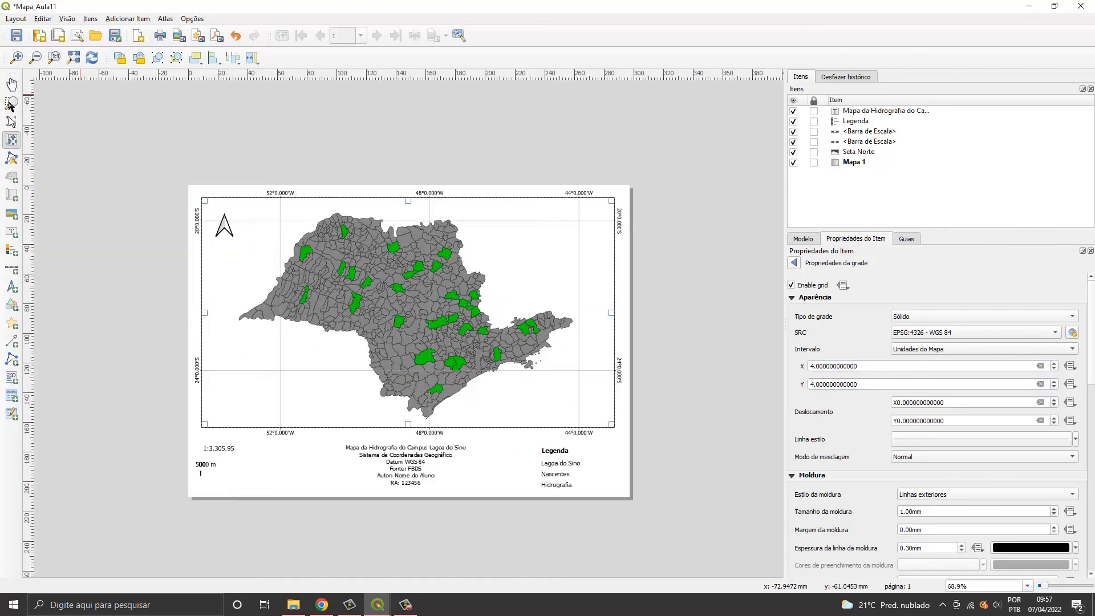
left_click(12, 103)
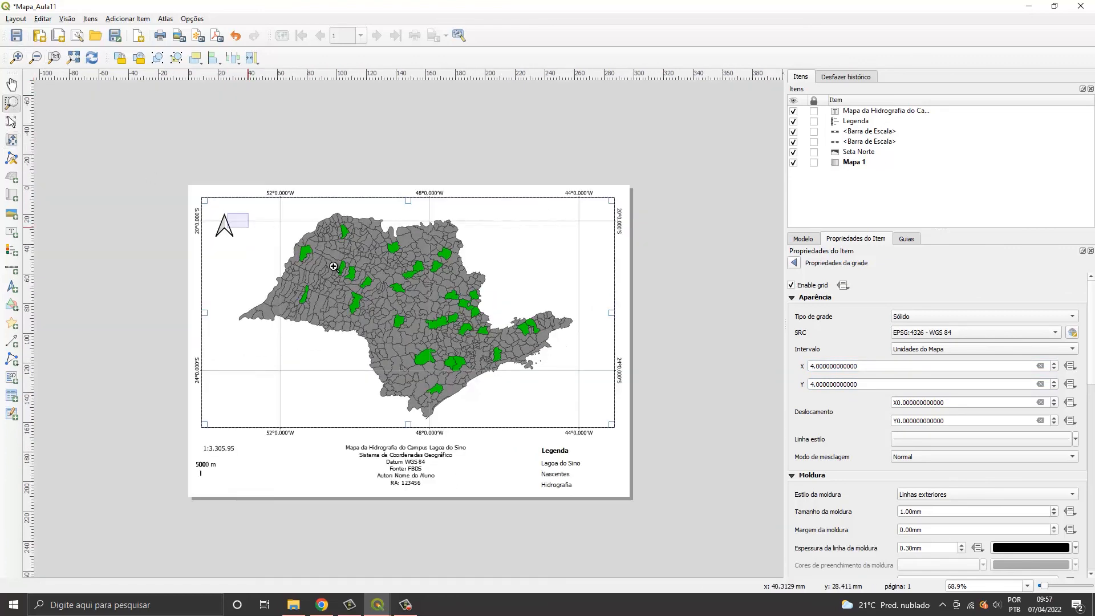
left_click_drag(227, 214, 602, 424)
left_click(73, 58)
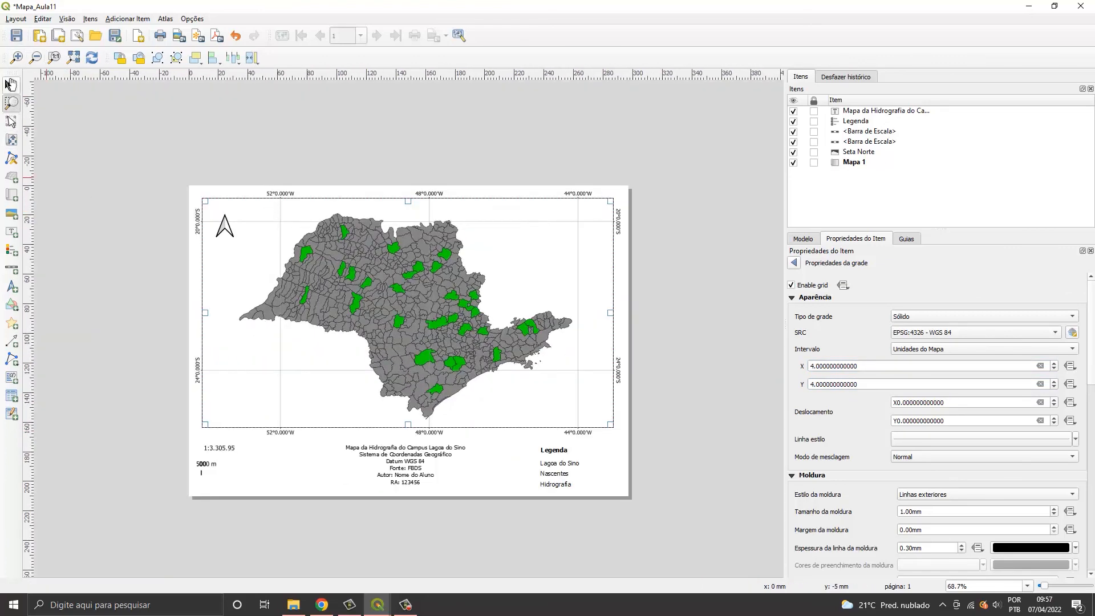
left_click(12, 140)
left_click_drag(363, 335, 406, 337)
Set the scale of Mapa 1 to 3000000 and nudge the map content within its frame.
left_click(794, 263)
double_click(885, 315)
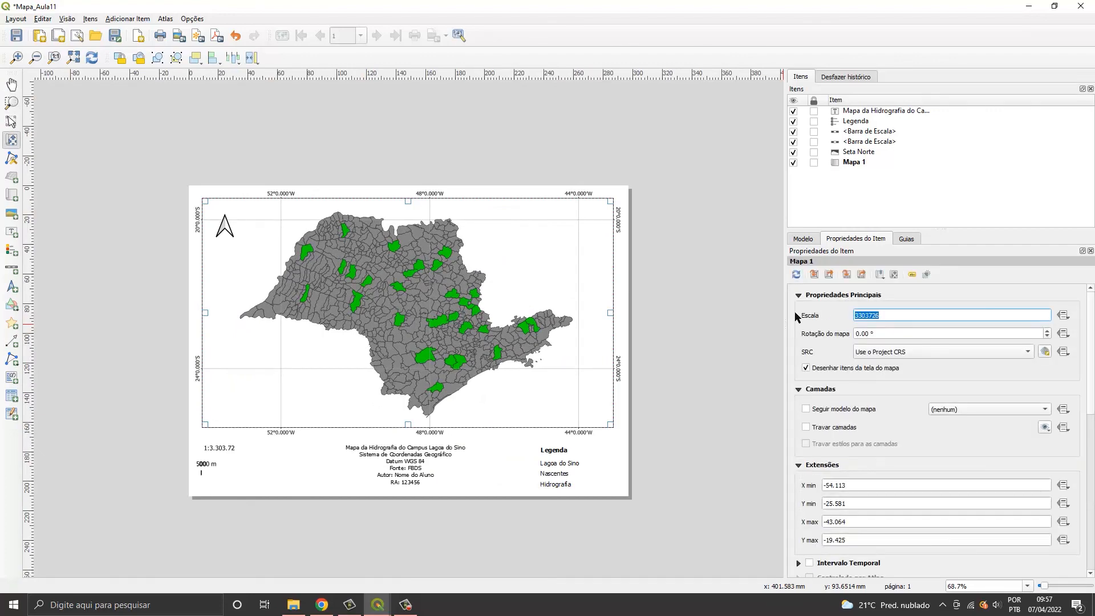
type("300000")
key("Return")
type("0")
key("Return")
left_click_drag(368, 321, 368, 319)
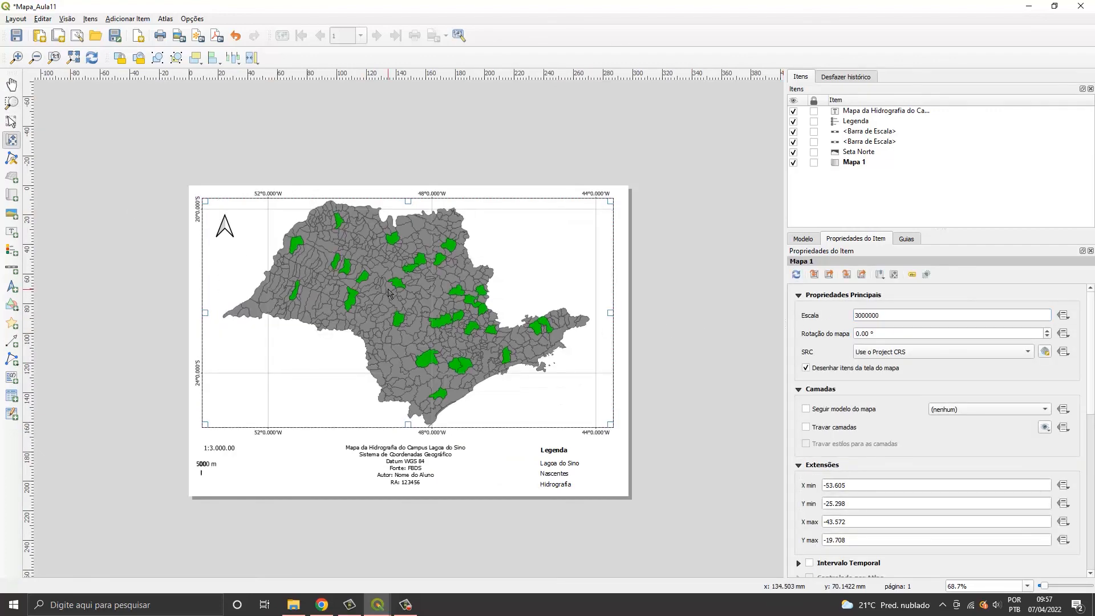
Restore the scale of Mapa 1 to exactly 3000000 and select the map frame.
left_click(221, 452)
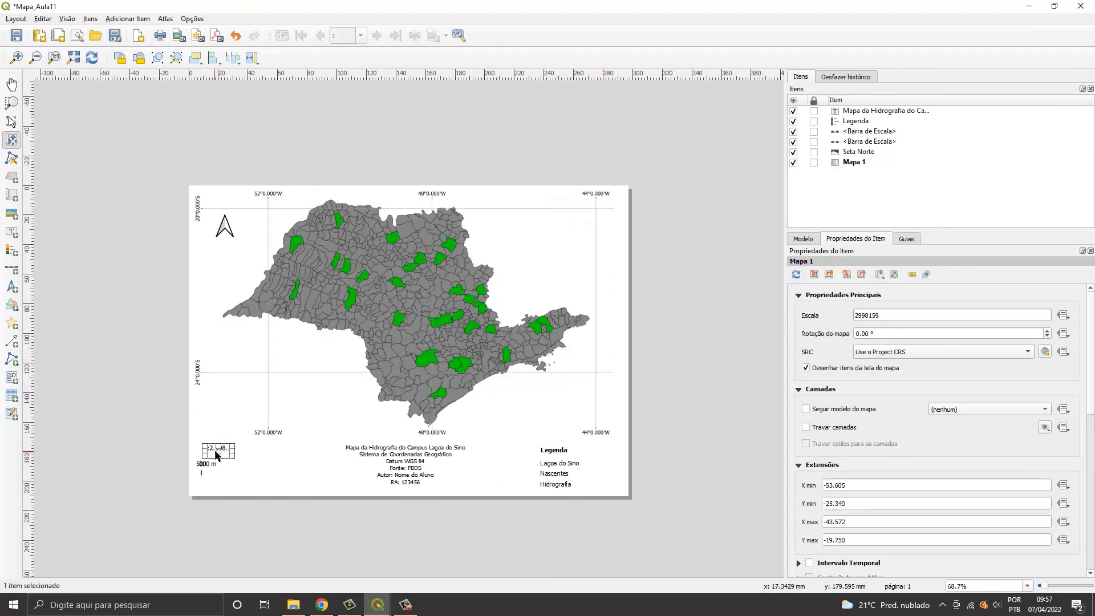
double_click(930, 315)
type("300000")
key("Return")
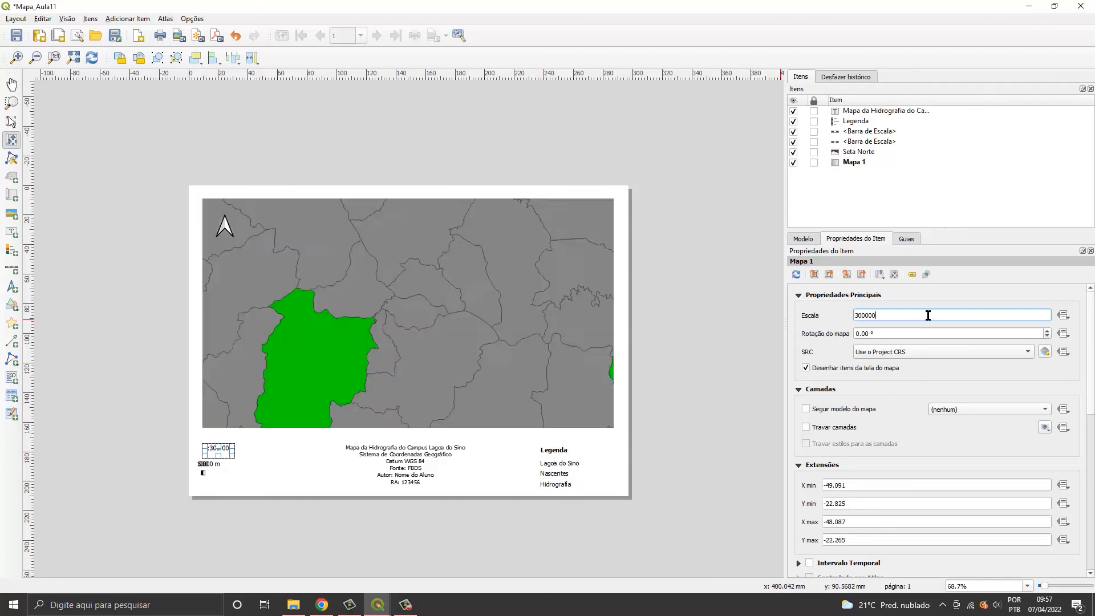
type("0")
key("Return")
left_click(11, 122)
left_click(410, 257)
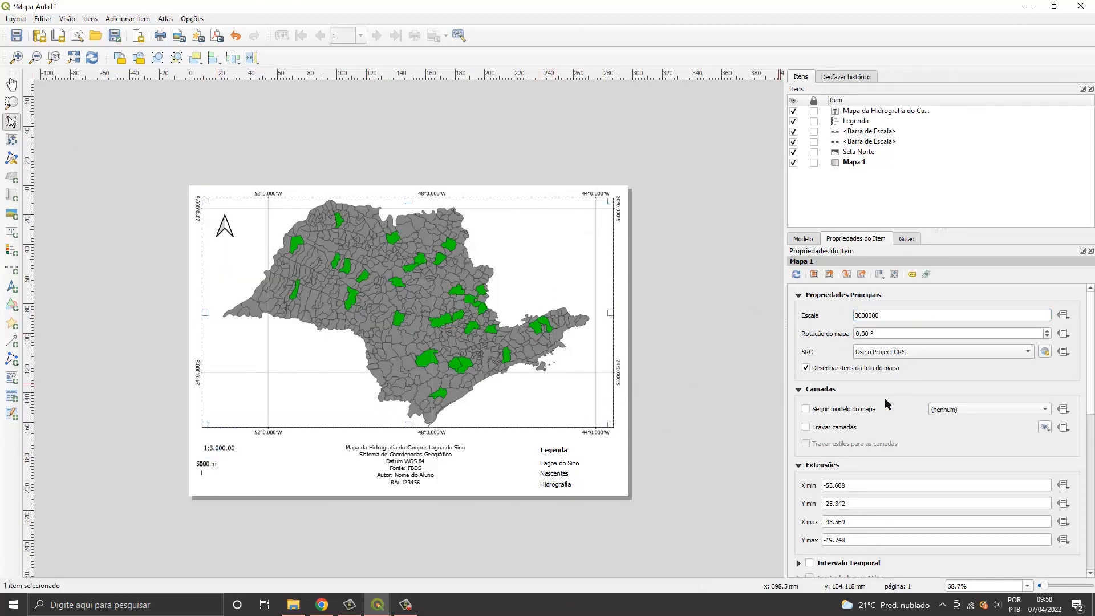
Enable the frame of Mapa 1 and shift the numeric scale text slightly right within the layout footer.
scroll(887, 403, "down", 8)
left_click(809, 472)
left_click(682, 365)
left_click(209, 466)
left_click_drag(217, 450, 227, 452)
left_click(149, 440)
Add a text label reading Escala beside the numeric scale below the map.
left_click(11, 232)
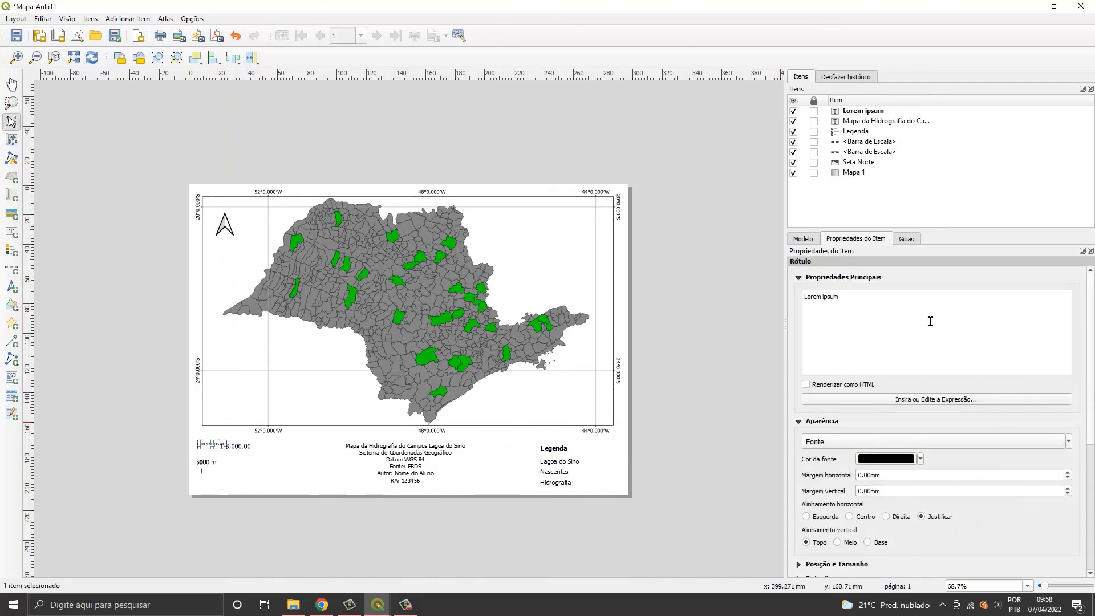
left_click_drag(931, 321, 692, 299)
type("Escala")
left_click(770, 317)
left_click_drag(209, 448, 213, 451)
scroll(899, 428, "down", 2)
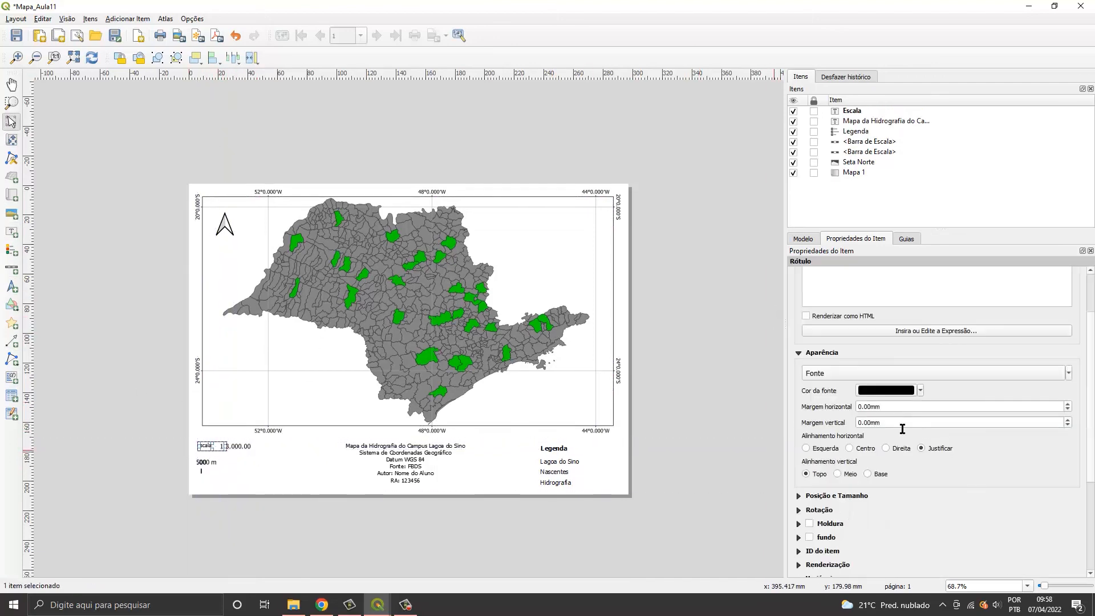
Centre the Escala label's text horizontally and adjust its font size.
left_click(850, 447)
left_click(913, 374)
left_click(655, 268)
left_click(612, 387)
left_click(152, 448)
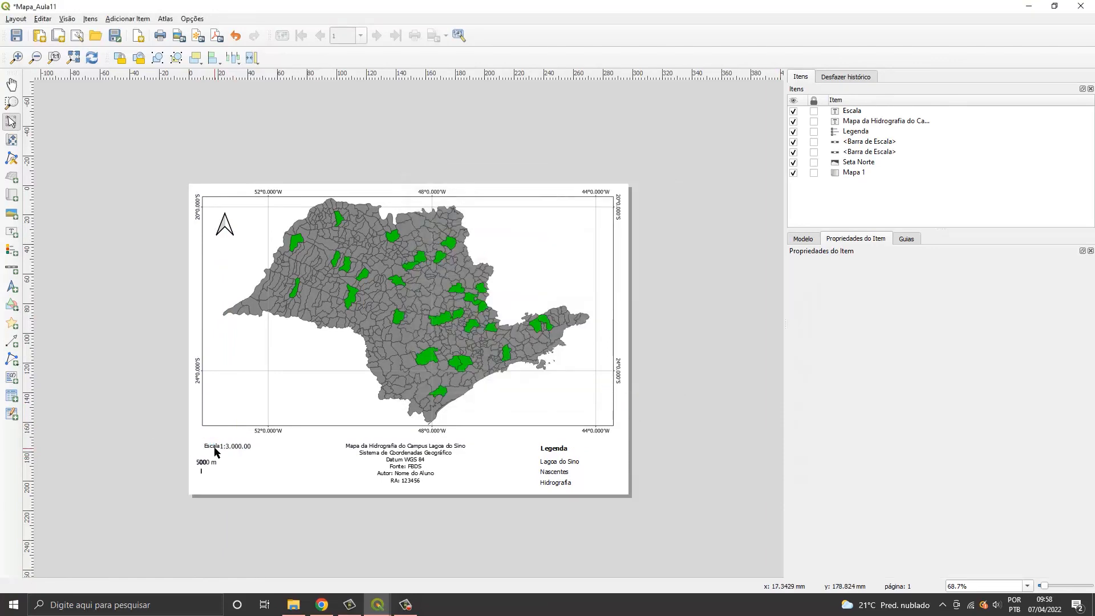
Reposition the Escala label beside the numeric scale and widen the numeric scale's box to fit the full 1:3.000.000 ratio.
left_click_drag(214, 449, 210, 451)
left_click(149, 448)
scroll(228, 451, "up", 2)
left_click(156, 446)
left_click(254, 445)
left_click_drag(317, 445, 405, 449)
left_click_drag(157, 446, 124, 414)
Change the Escala label's font size again to match the 1:3.000.000 text beside it.
left_click(822, 442)
left_click(654, 277)
left_click(618, 388)
scroll(231, 450, "down", 2)
left_click(246, 461)
scroll(250, 460, "up", 2)
left_click(229, 487)
scroll(211, 488, "down", 1)
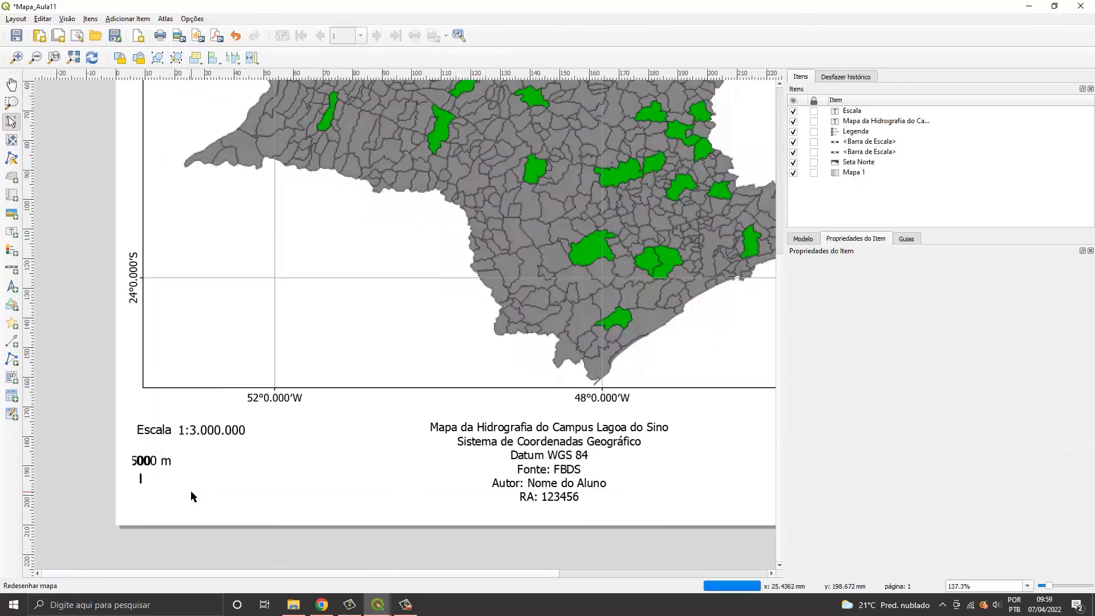
Change the units of the graphic scale bar to kilometres.
left_click(156, 468)
left_click(946, 356)
left_click(933, 367)
scroll(468, 505, "down", 1)
Change the first line of the map's text label to Mapa dos municípios de São Paulo.
left_click(429, 462)
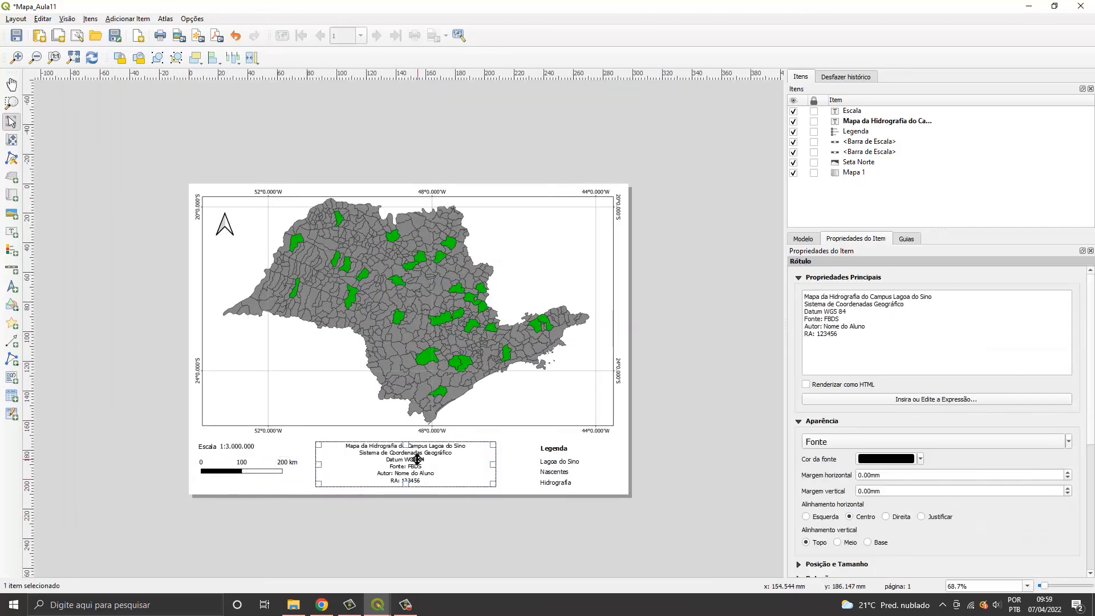
left_click_drag(933, 297, 812, 300)
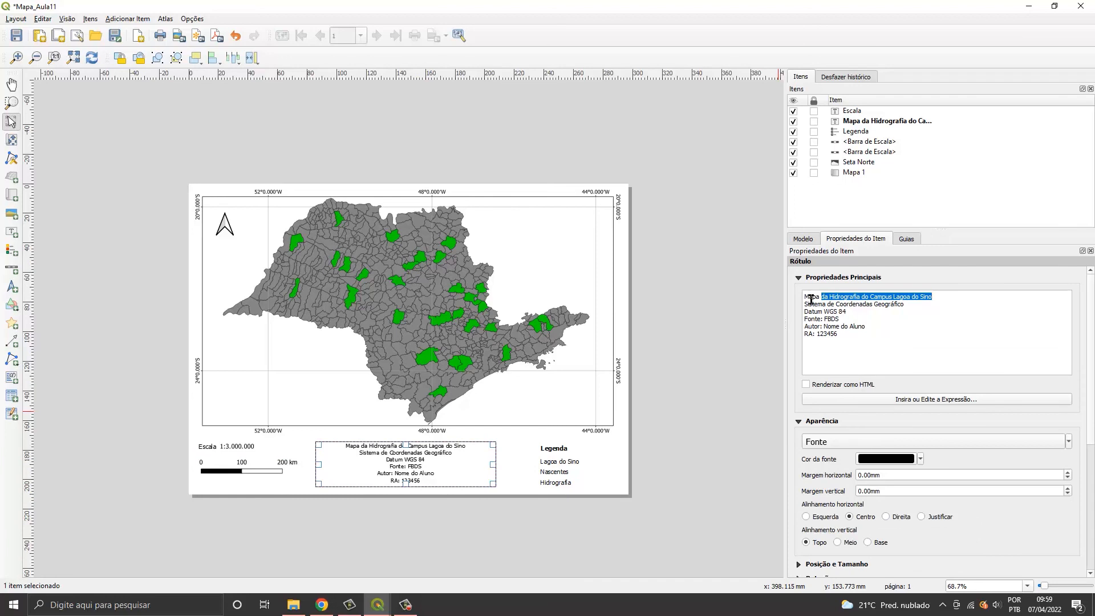
type("dos municíps de São Paulo")
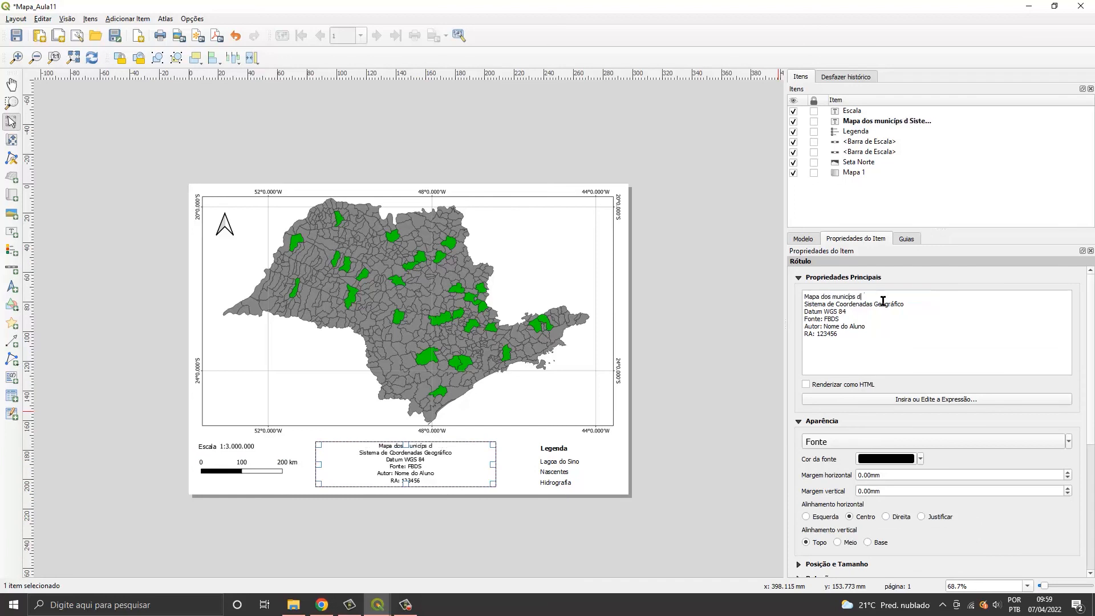
left_click(852, 300)
type("io")
left_click(906, 295)
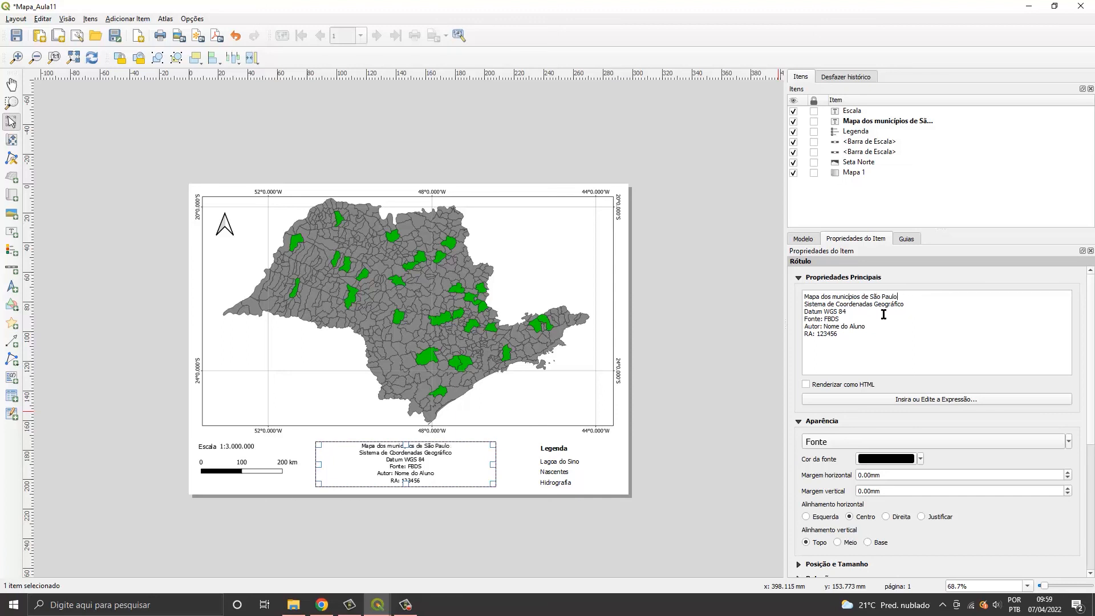
Set the label's datum line to Datum Sirgas 2000 and remove the Fonte: FBDS line.
left_click_drag(847, 312, 792, 323)
type("Sirgas 2000")
key("BackSpace")
key("BackSpace")
Replace the old hydrography entries in the legend with the Municipios_exercicio layer.
left_click(562, 468)
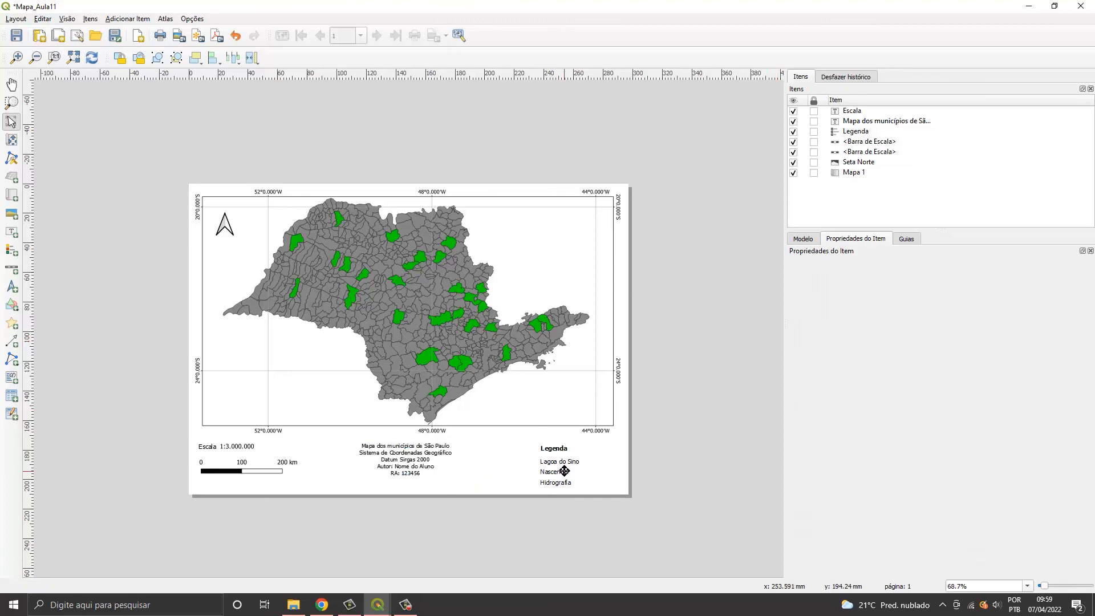
left_click(838, 418)
left_click(840, 435, "shift")
left_click(871, 565)
left_click(855, 565)
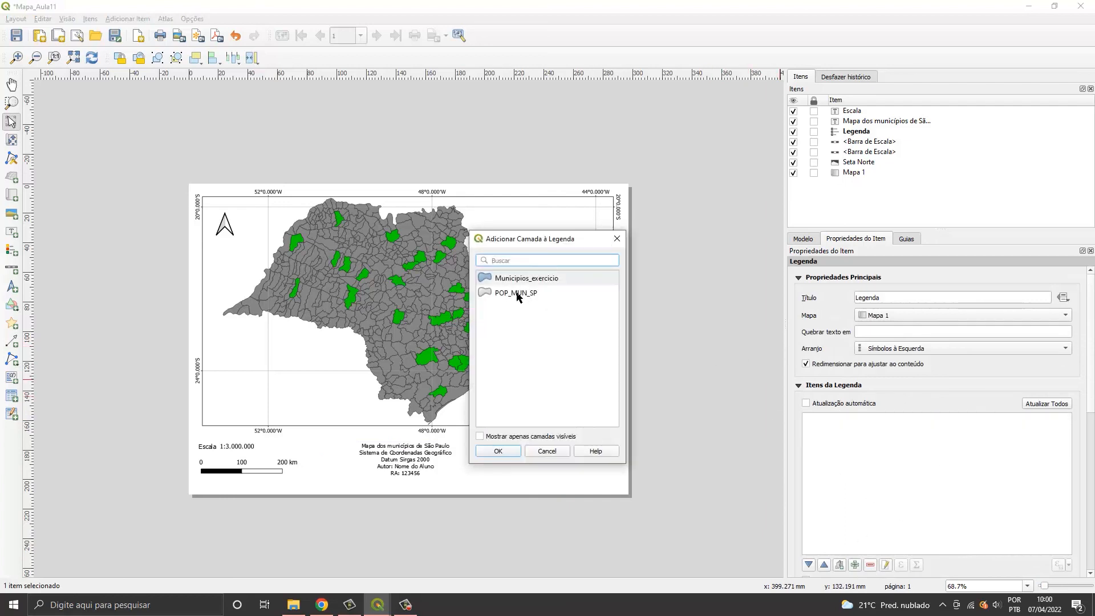
left_click(525, 278)
left_click(499, 451)
Rename the Municipios_exercicio legend entry to Municípios selecionados.
double_click(860, 419)
left_click_drag(856, 296, 746, 296)
type("Municipios selecio")
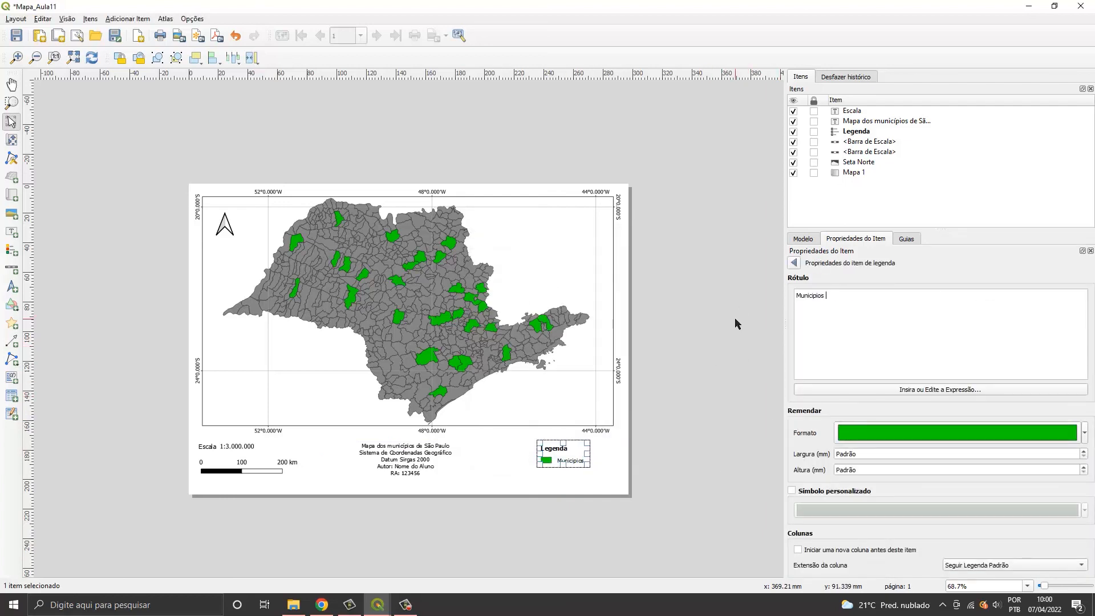
key("BackSpace")
key("BackSpace")
key("BackSpace")
key("BackSpace")
key("BackSpace")
key("BackSpace")
key("BackSpace")
type("selecionados")
key("BackSpace")
key("BackSpace")
key("BackSpace")
key("BackSpace")
key("BackSpace")
key("BackSpace")
key("BackSpace")
key("BackSpace")
key("BackSpace")
key("BackSpace")
key("BackSpace")
key("BackSpace")
type("selecionados")
left_click(794, 263)
Add the POP_MUN_SP layer to the legend as Municípios de São Paulo and nudge the legend slightly left.
left_click(873, 565)
left_click(516, 293)
left_click(506, 451)
double_click(850, 429)
left_click_drag(837, 296, 763, 300)
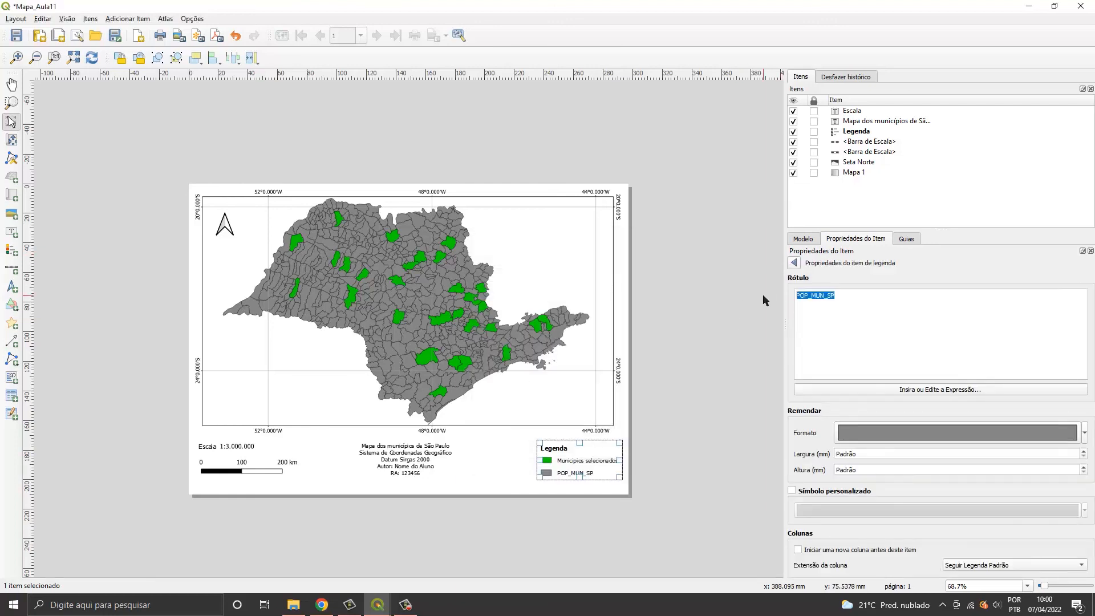
type("Municipios de São Paulo")
left_click(689, 440)
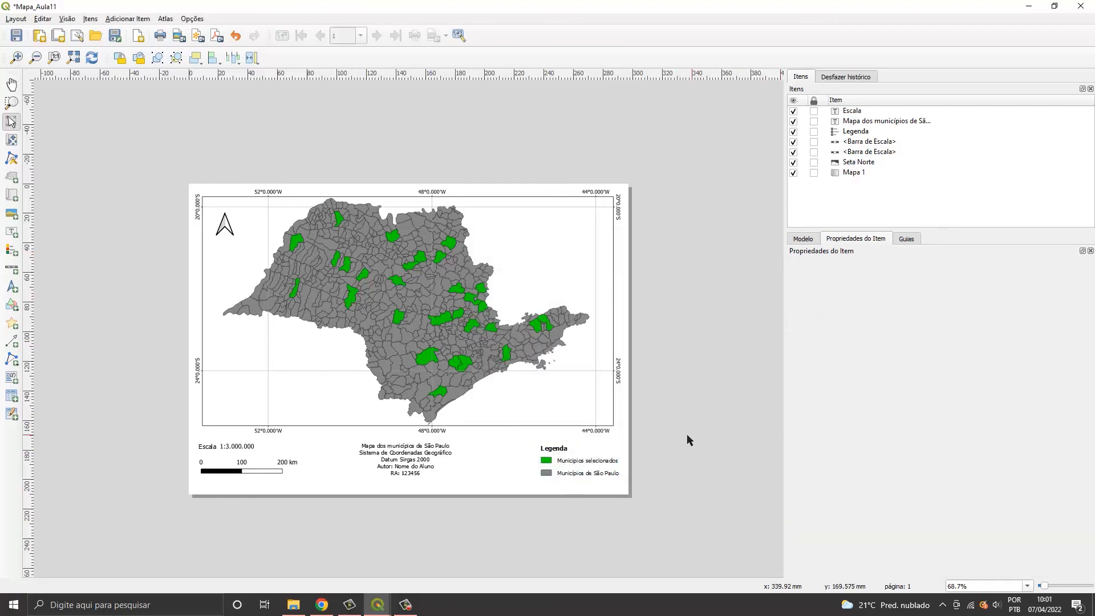
left_click_drag(580, 465, 575, 466)
left_click(667, 464)
In the main QGIS window, recolour the Municipios_exercicio layer turquoise green, then refresh the Mapa_Aula11 layout.
left_click(378, 605)
left_click(319, 551)
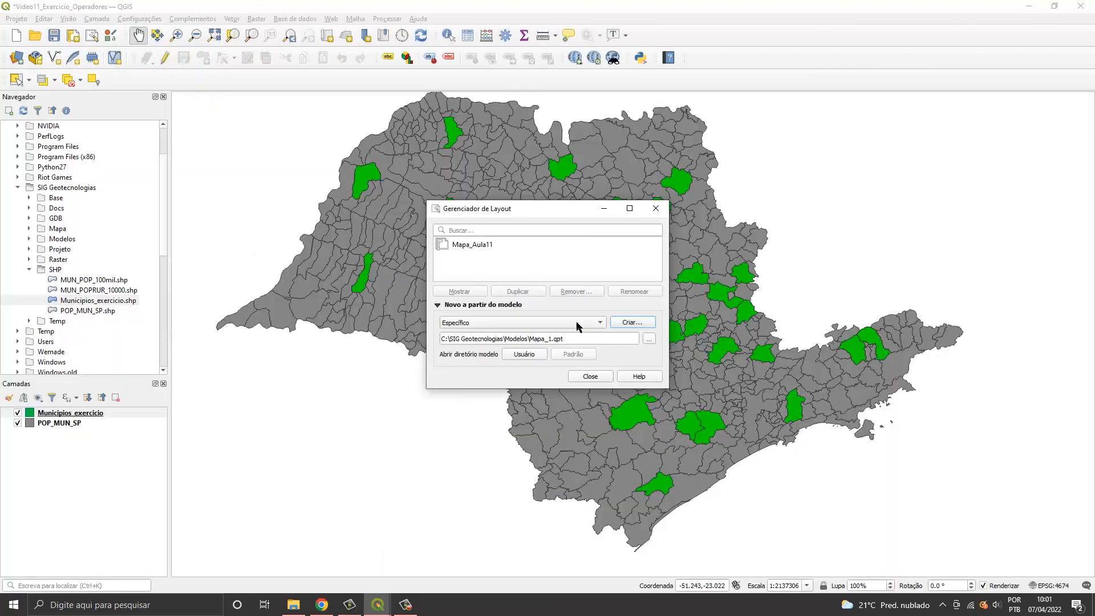
key("Escape")
right_click(87, 412)
mouse_move(172, 392)
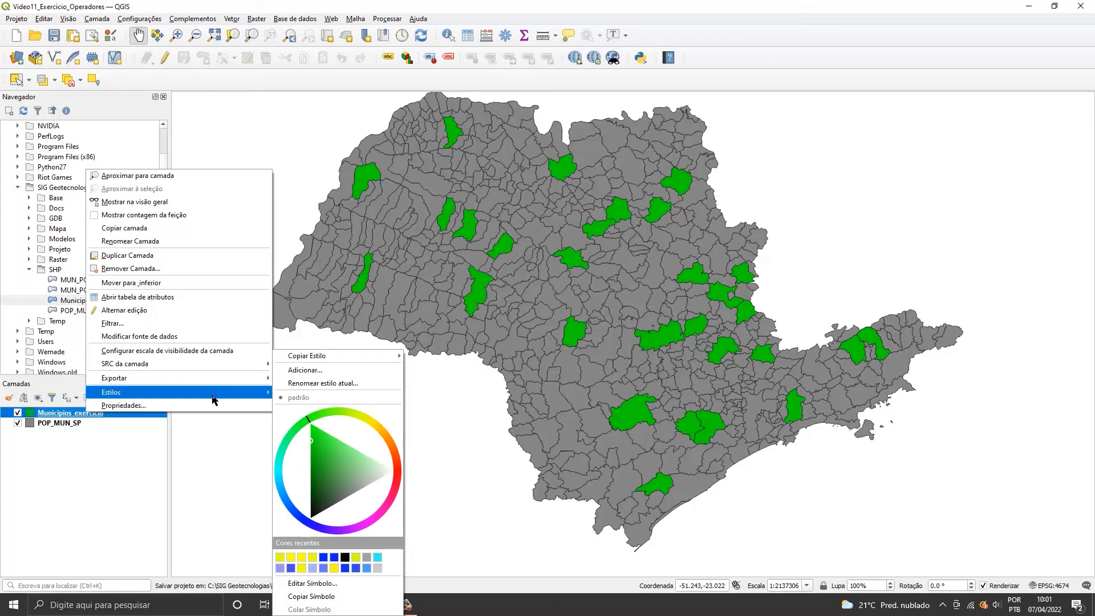
left_click(293, 441)
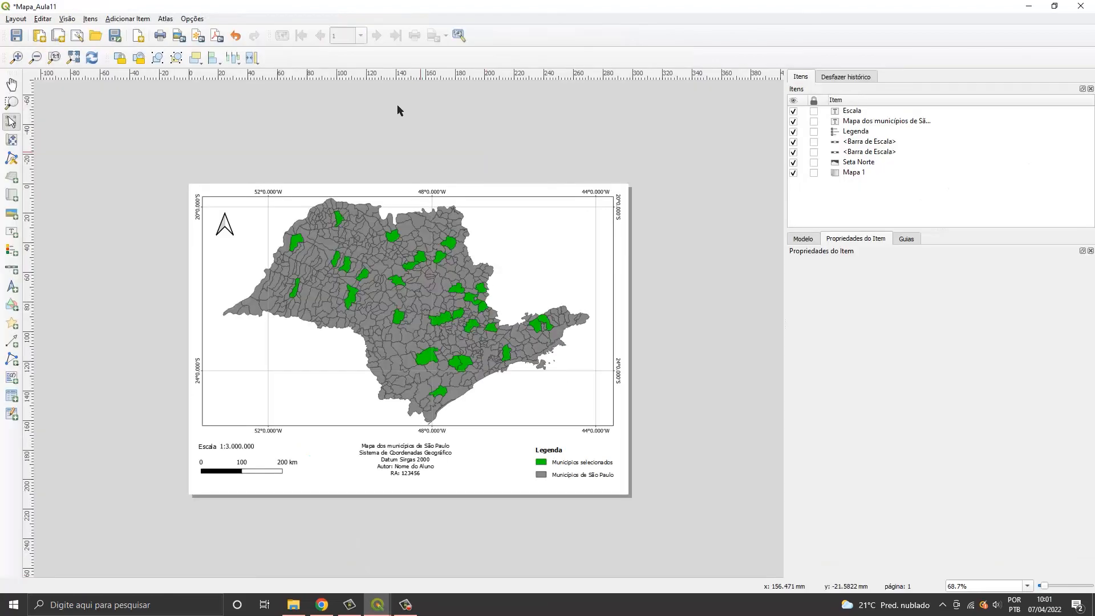
left_click(92, 57)
Set the fill colour of the north arrow to black.
left_click(225, 224)
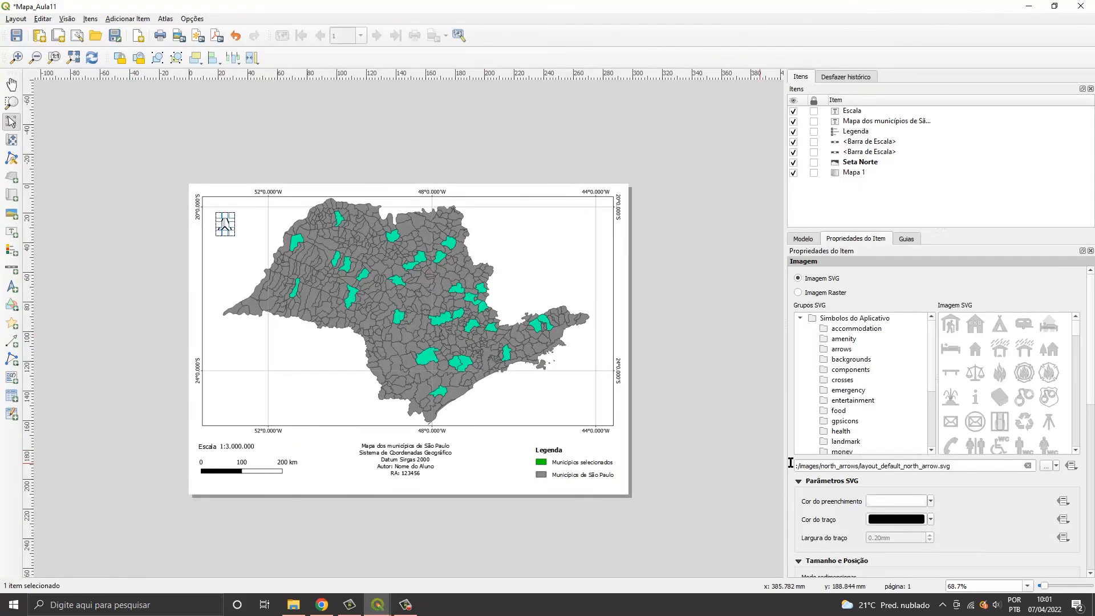
left_click(931, 501)
left_click(876, 435)
left_click(701, 429)
left_click(377, 604)
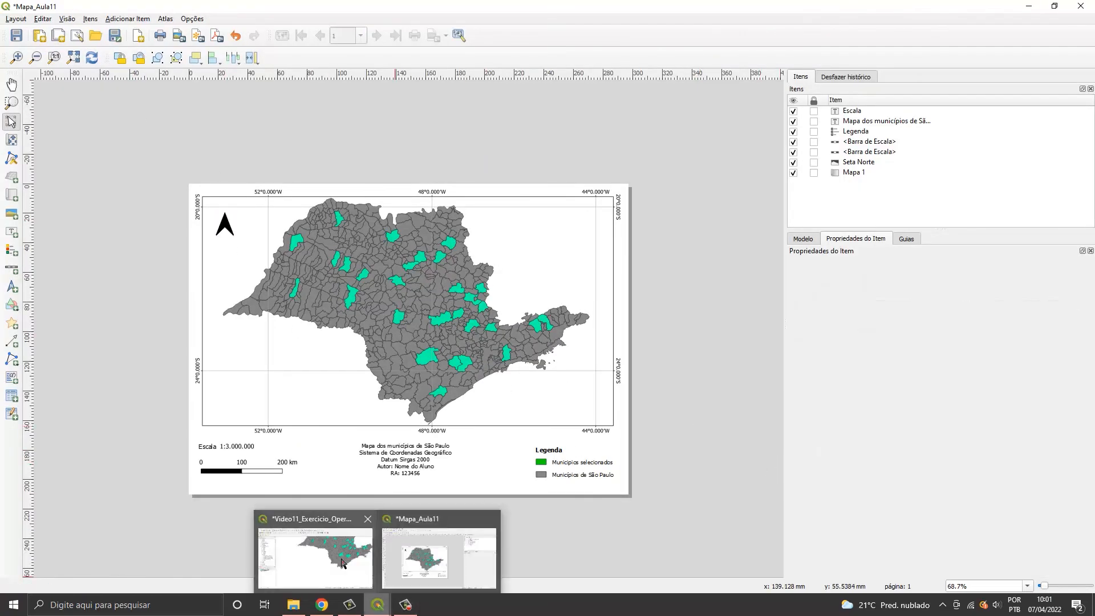
left_click(416, 562)
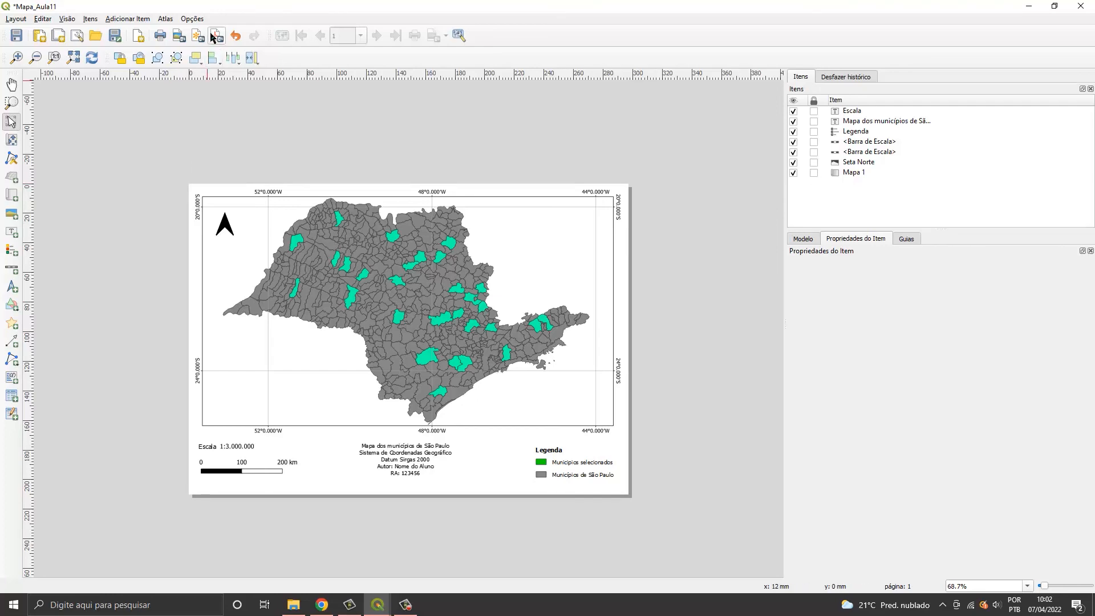
Export the layout as a 300 dpi JPEG image named Mapa_municipios in the SIG Geotecnologias Mapa folder.
left_click(179, 37)
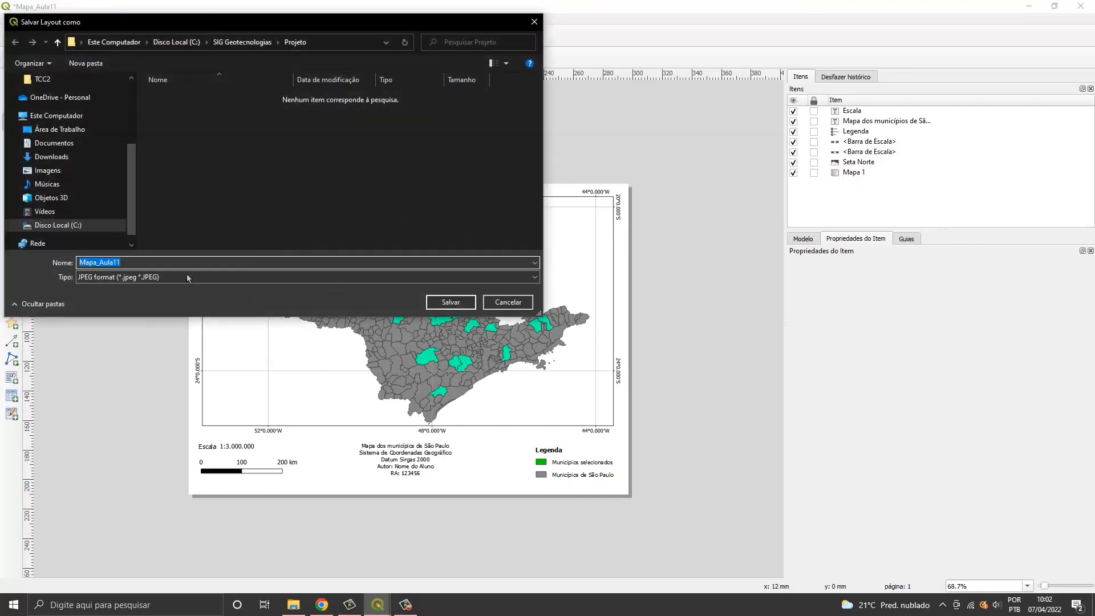
left_click(242, 42)
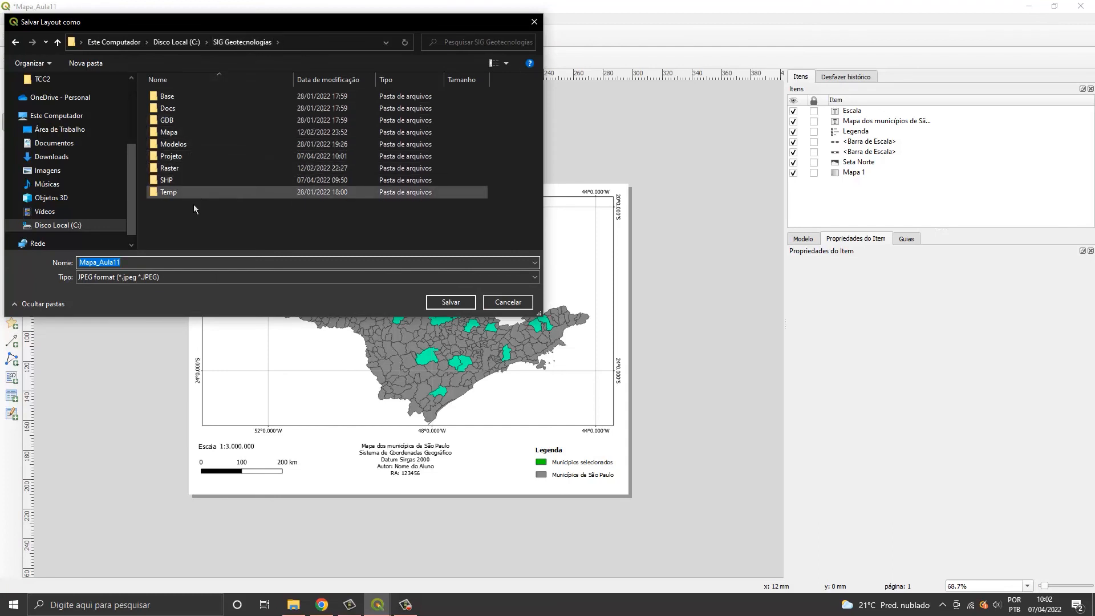
double_click(170, 132)
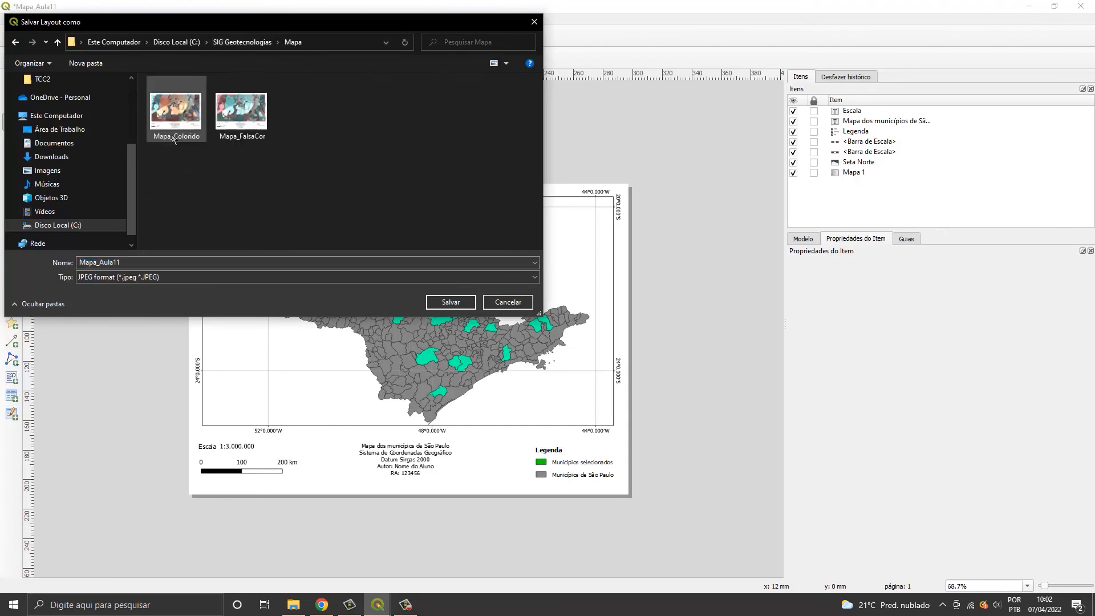
double_click(148, 263)
left_click(147, 263)
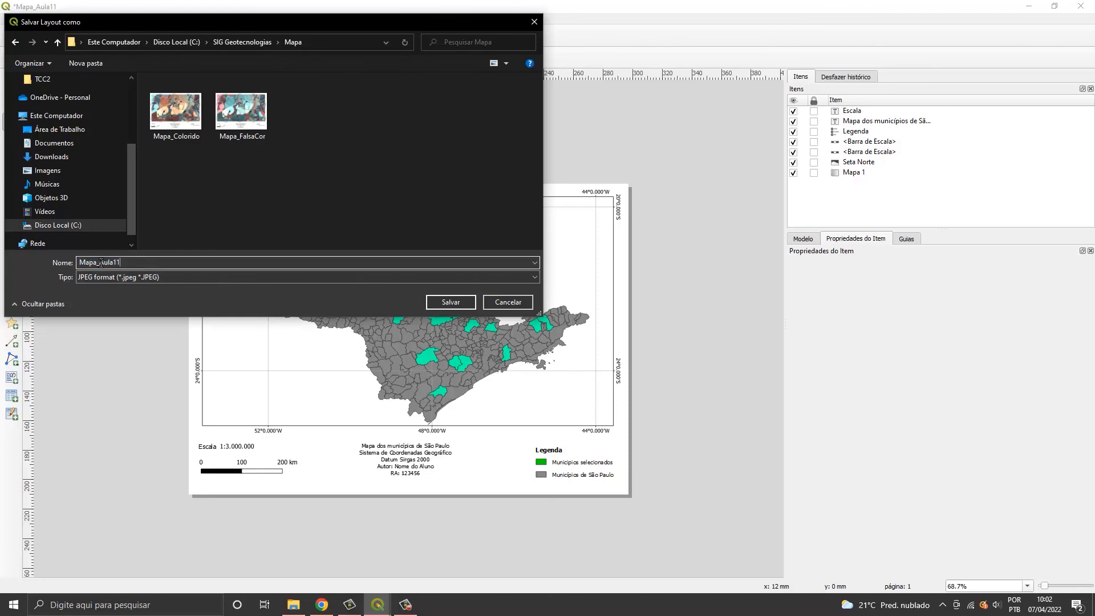
left_click_drag(97, 263, 212, 273)
type("_municipios")
left_click(472, 304)
left_click(567, 408)
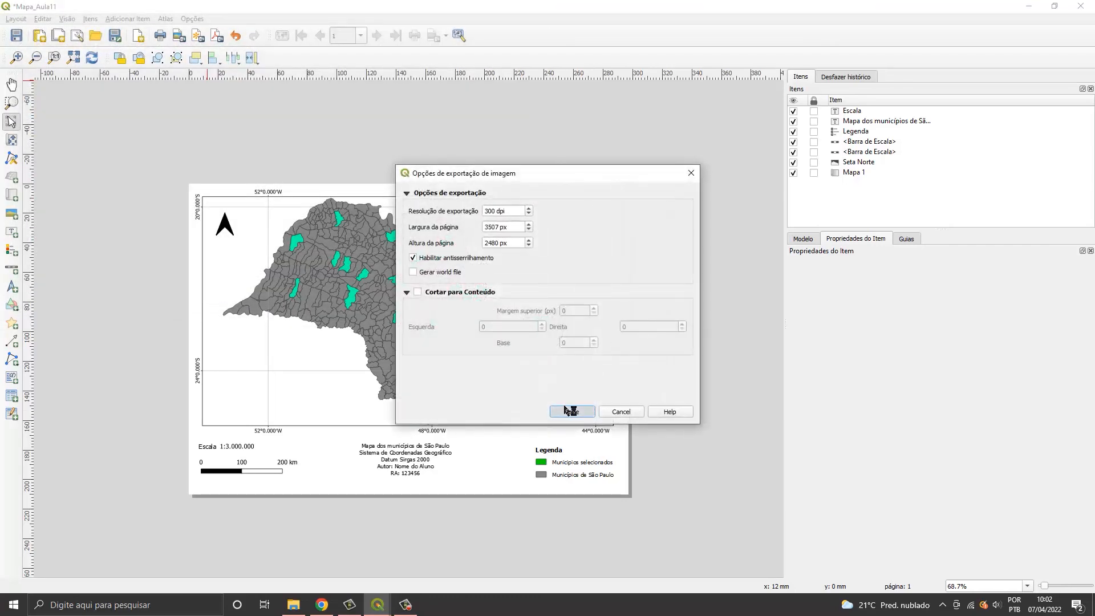